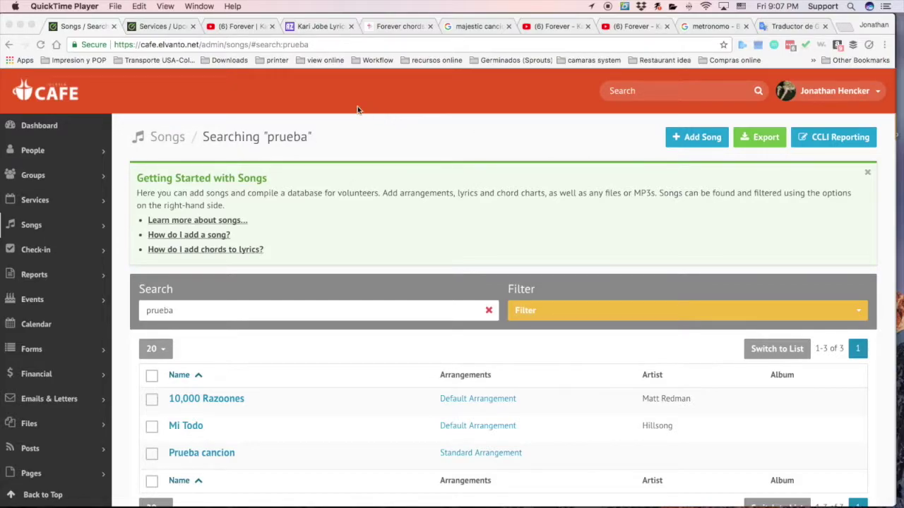
Step: Look through the open reference pages for Forever: lyric video, lyrics, chords, album track list, drum and bass covers, plus the upcoming services
{"action": "left_click", "coordinate": [243, 30]}
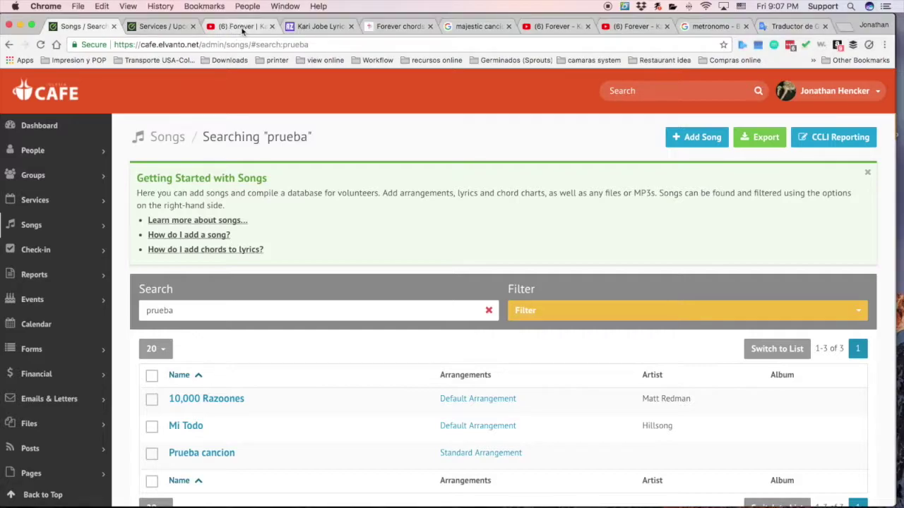
{"action": "left_click", "coordinate": [242, 29]}
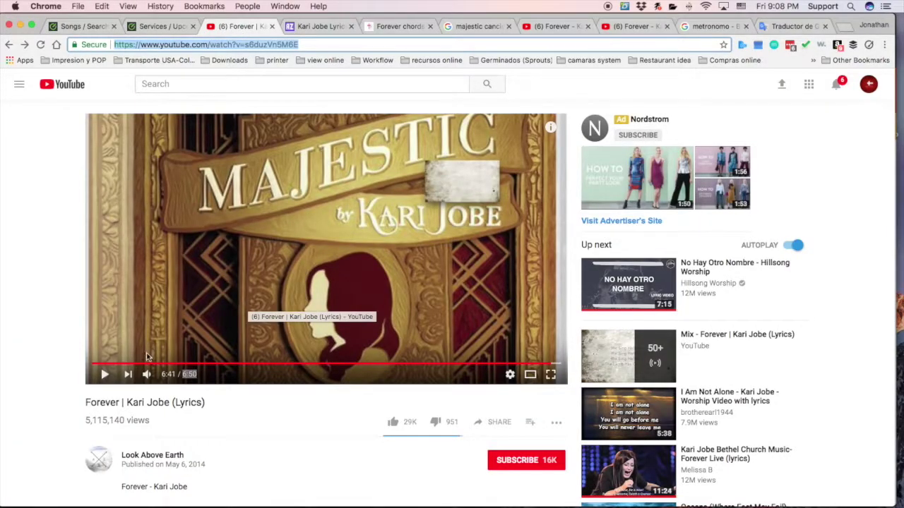
{"action": "left_click", "coordinate": [124, 364]}
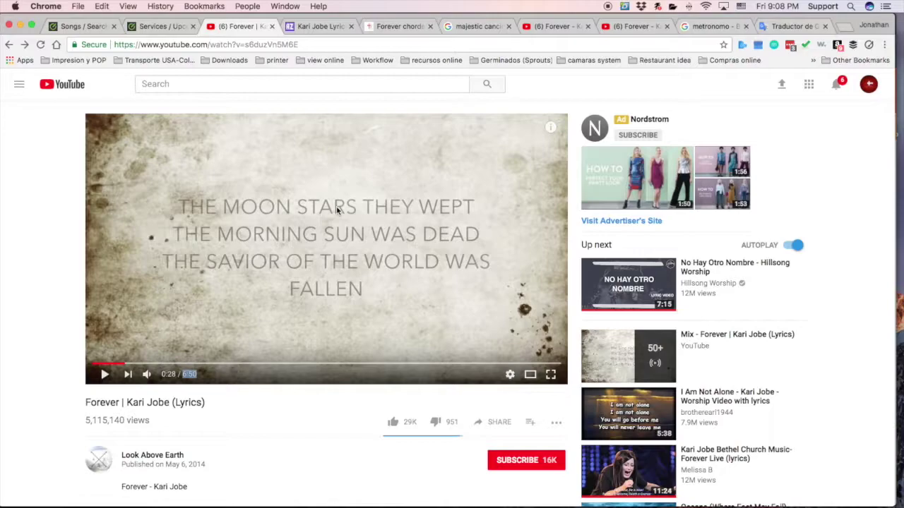
{"action": "left_click", "coordinate": [345, 26]}
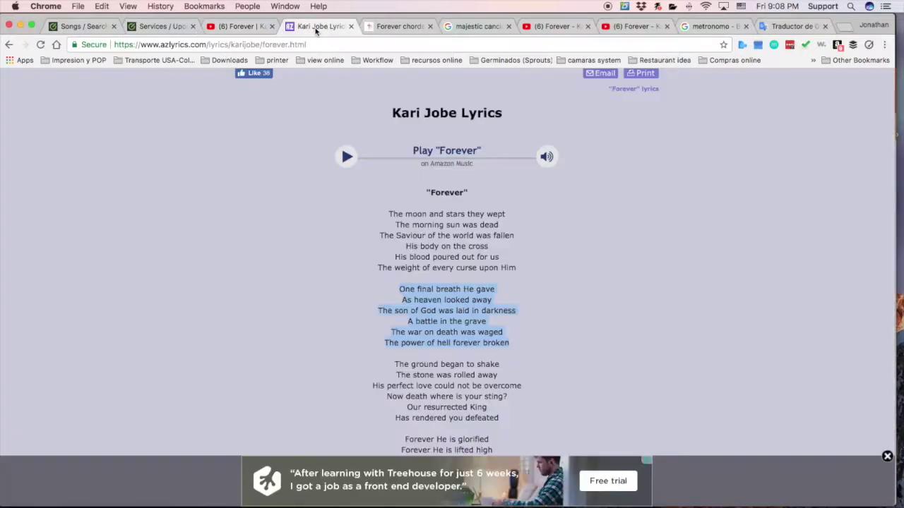
{"action": "left_click", "coordinate": [389, 28]}
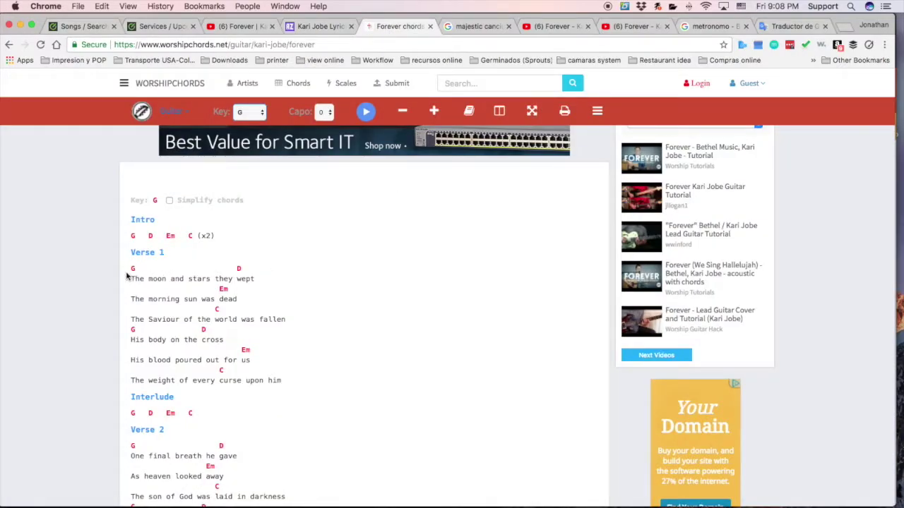
{"action": "left_click", "coordinate": [484, 28]}
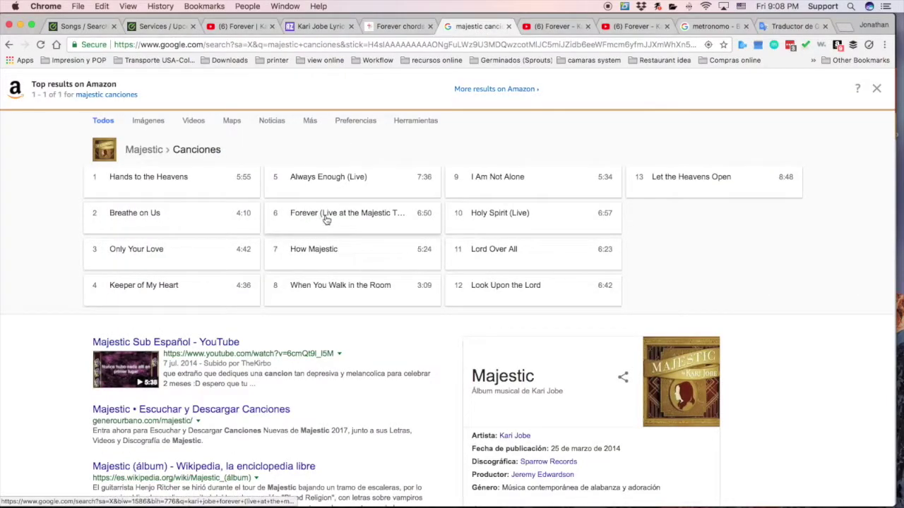
{"action": "left_click", "coordinate": [557, 26]}
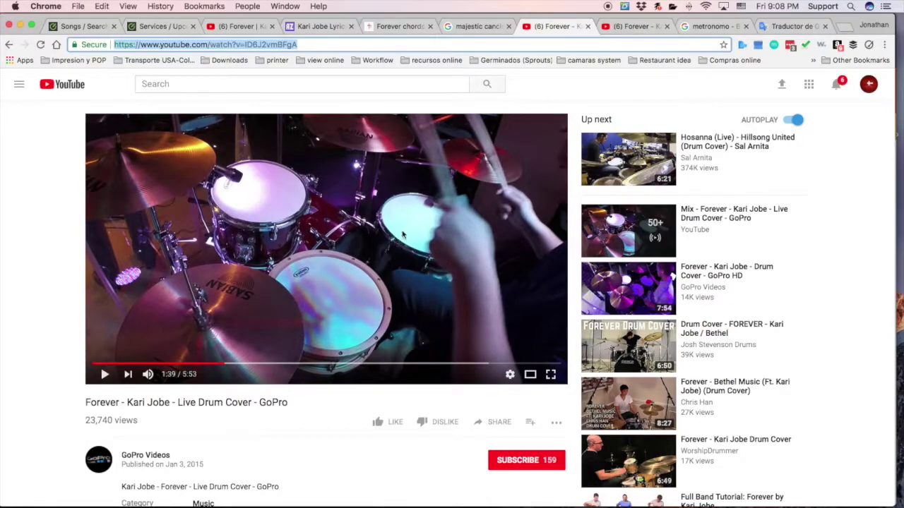
{"action": "left_click", "coordinate": [634, 30]}
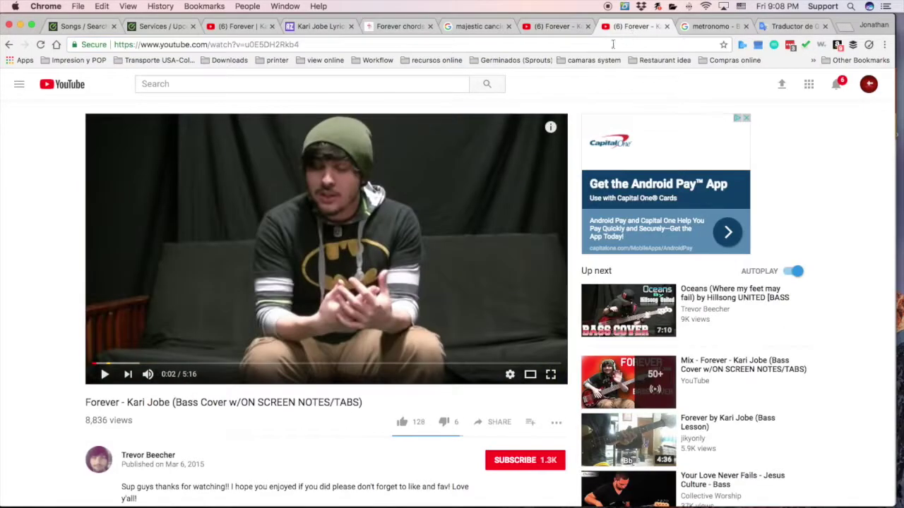
{"action": "left_click", "coordinate": [554, 28]}
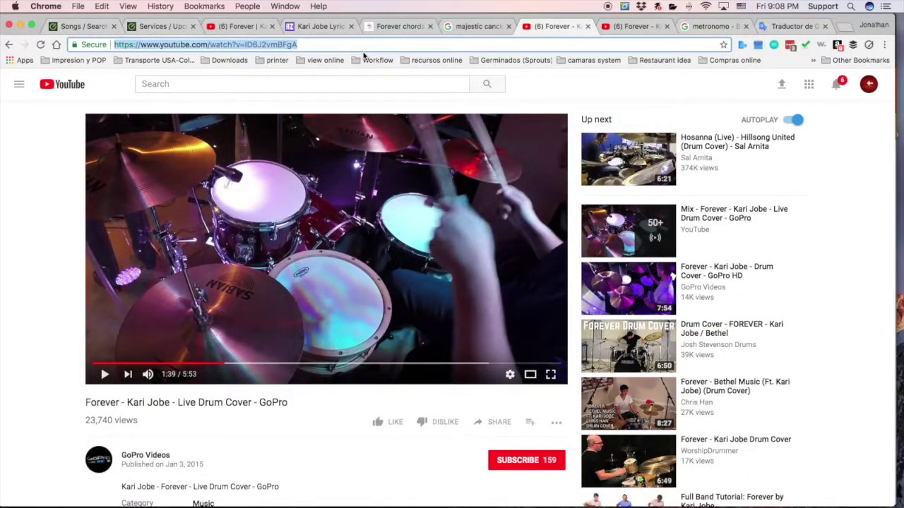
{"action": "left_click", "coordinate": [244, 26]}
{"action": "left_click", "coordinate": [164, 27]}
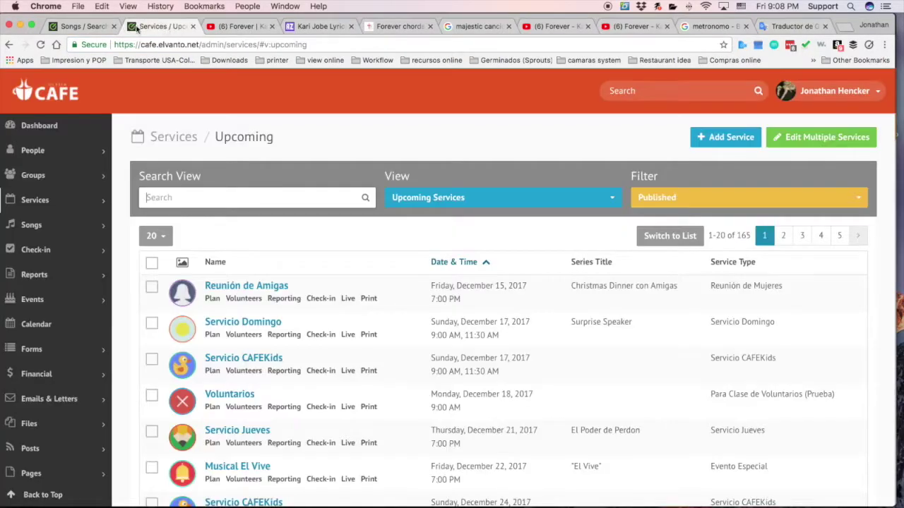
{"action": "left_click", "coordinate": [83, 27]}
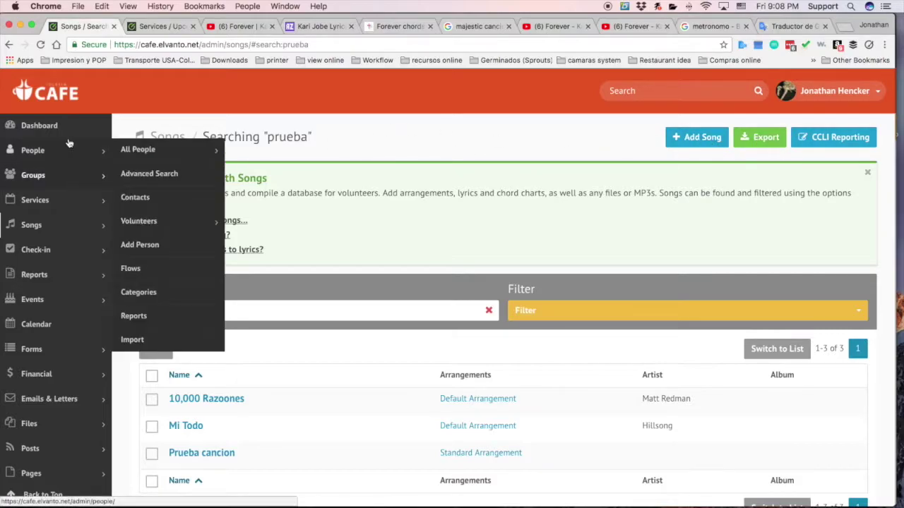
Step: Open the member area home page and check its web address
{"action": "left_click", "coordinate": [820, 92]}
{"action": "left_click", "coordinate": [798, 114]}
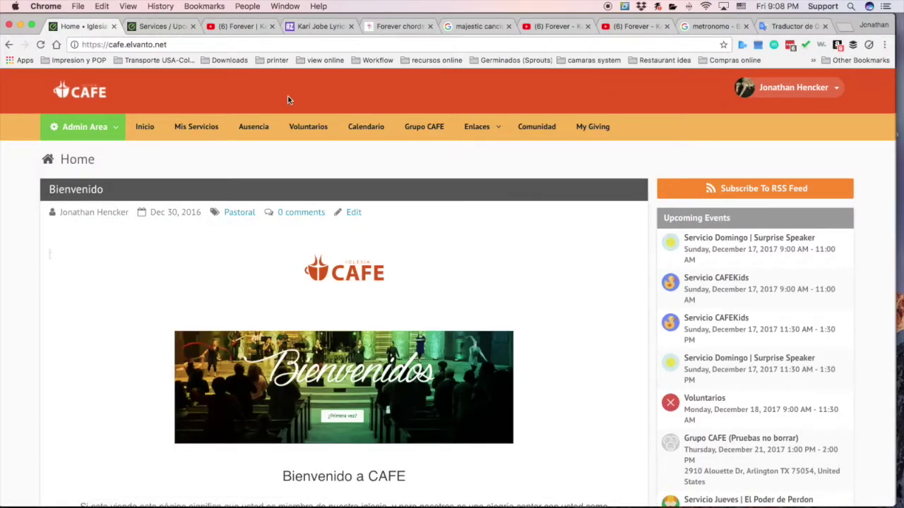
{"action": "left_click", "coordinate": [128, 44]}
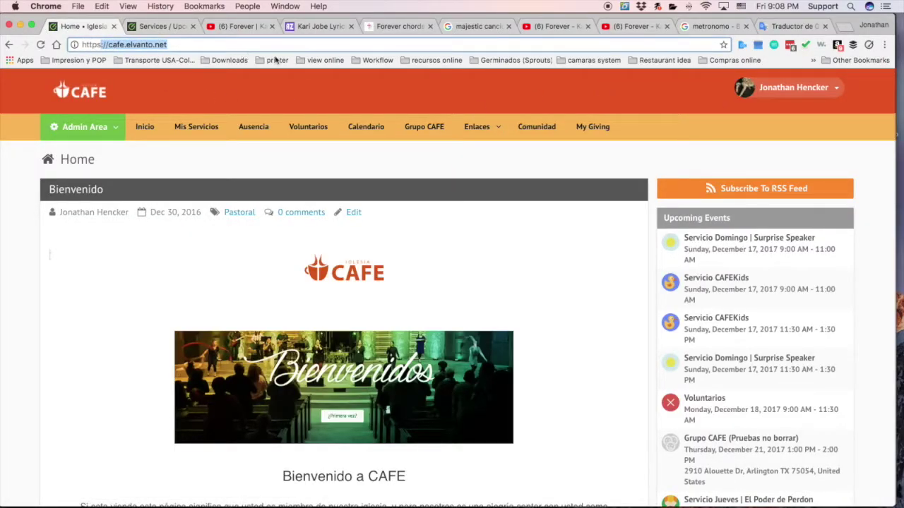
Step: Go to the admin area and open the form for adding a new song
{"action": "left_click", "coordinate": [791, 88]}
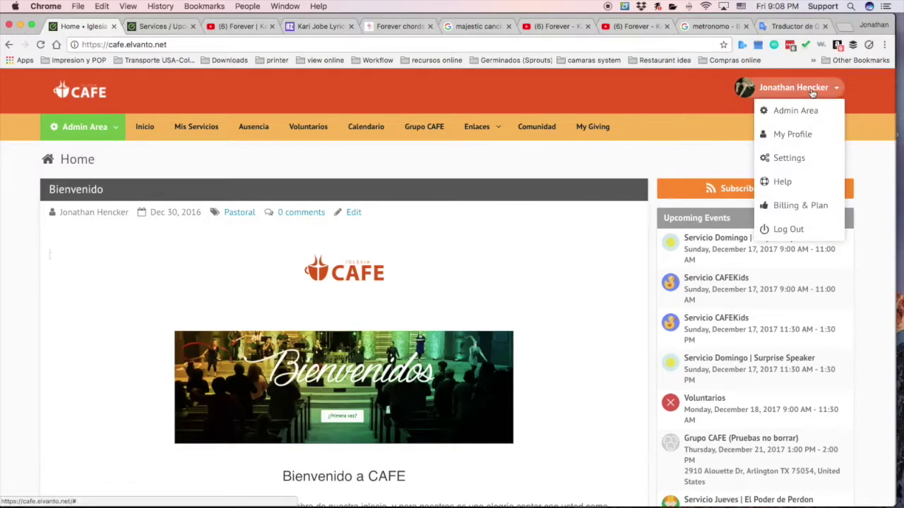
{"action": "left_click", "coordinate": [788, 116]}
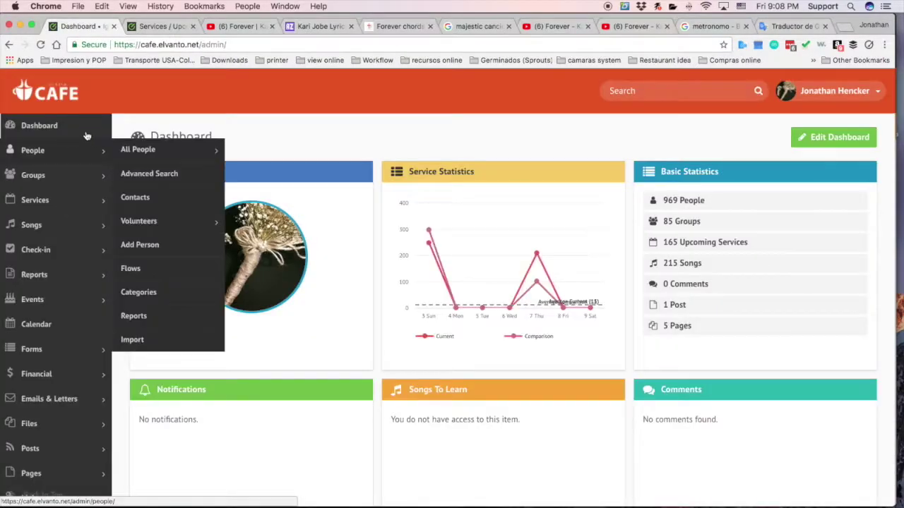
{"action": "mouse_move", "coordinate": [55, 224]}
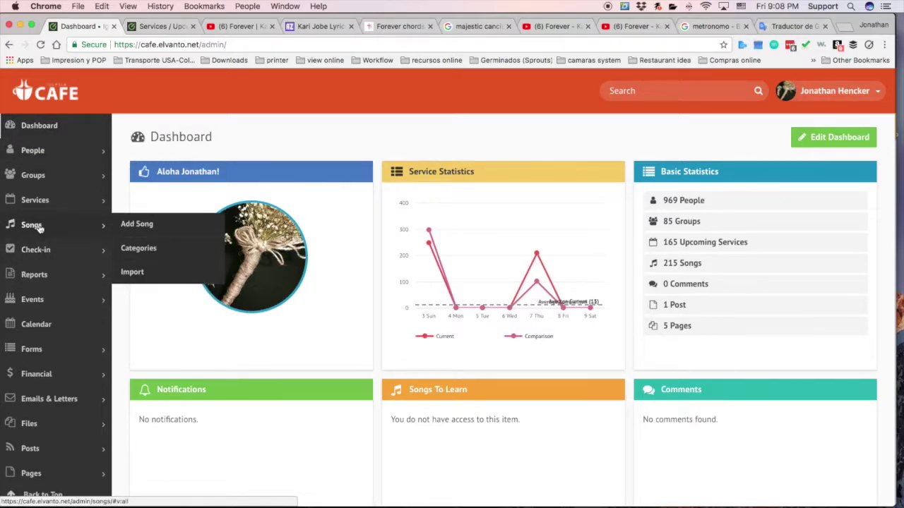
{"action": "left_click", "coordinate": [136, 223]}
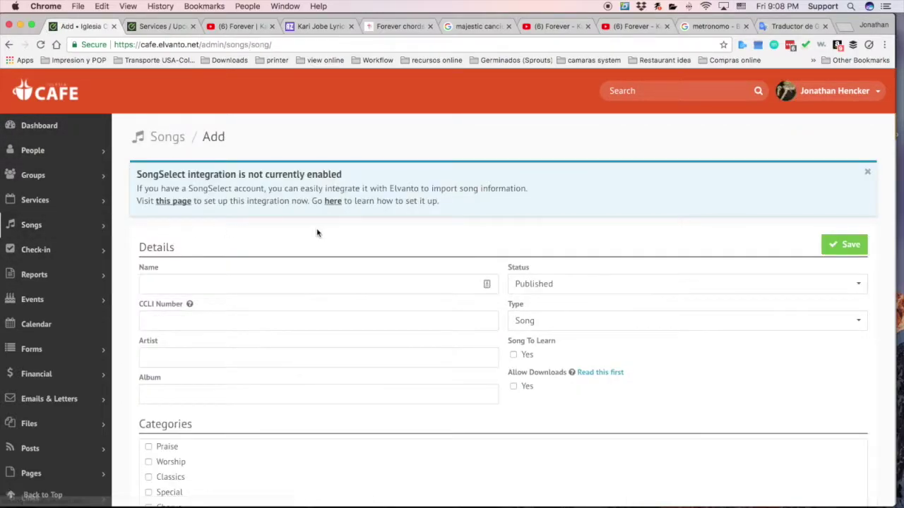
Step: Enter "(Prueba) Forever" as the new song's name
{"action": "scroll", "coordinate": [327, 249], "scroll_direction": "down", "scroll_amount": 1}
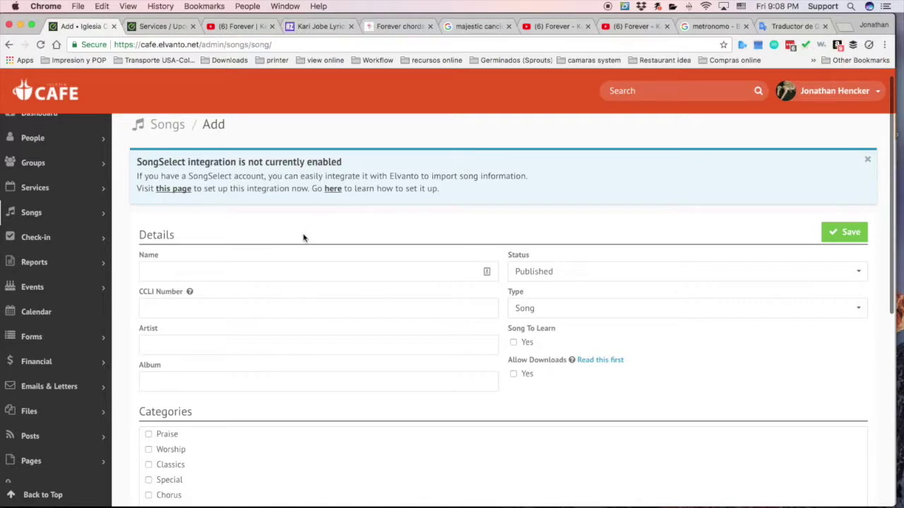
{"action": "left_click", "coordinate": [261, 269]}
{"action": "type", "text": "F"}
{"action": "type", "text": "("}
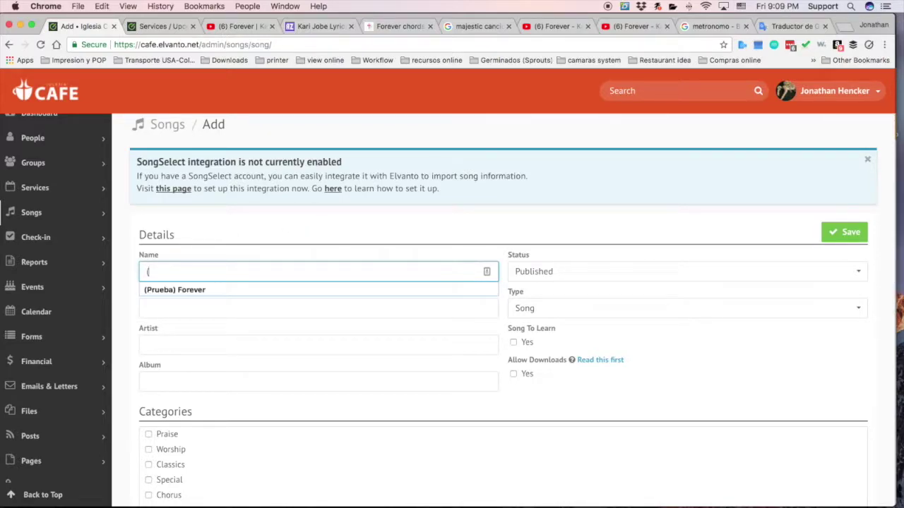
{"action": "key", "text": "Down"}
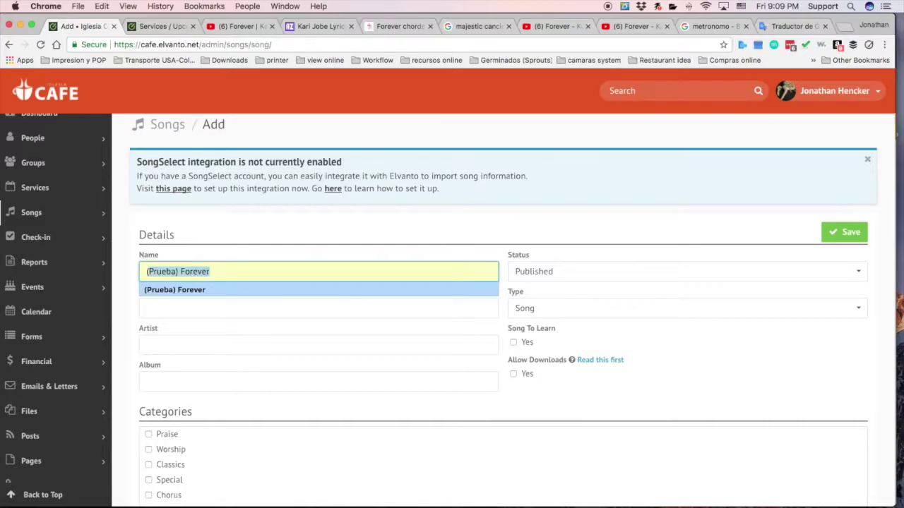
{"action": "key", "text": "Return"}
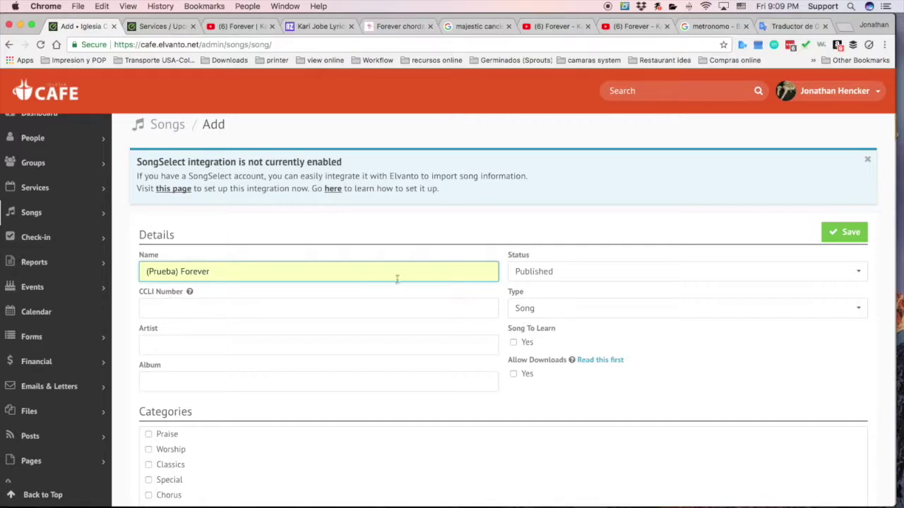
Step: Try the Archived status for the song, and set it back to Published
{"action": "left_click", "coordinate": [538, 276]}
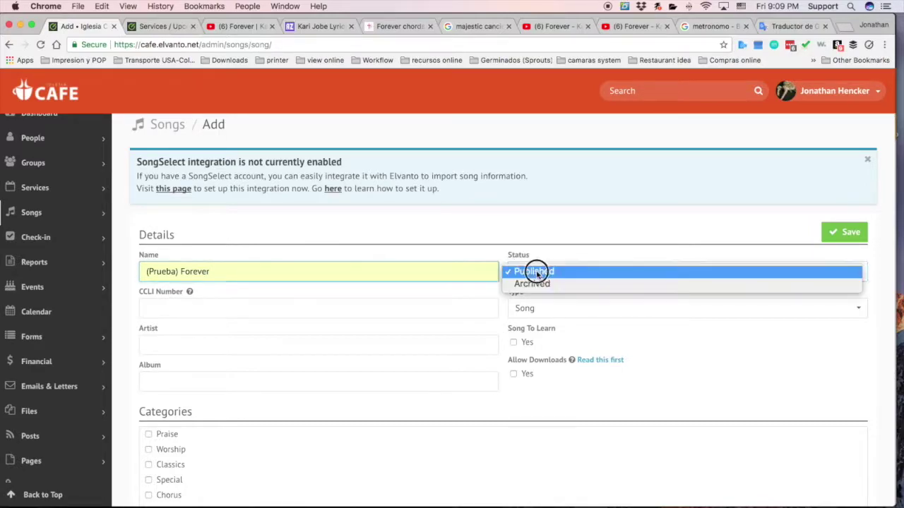
{"action": "left_click", "coordinate": [542, 286]}
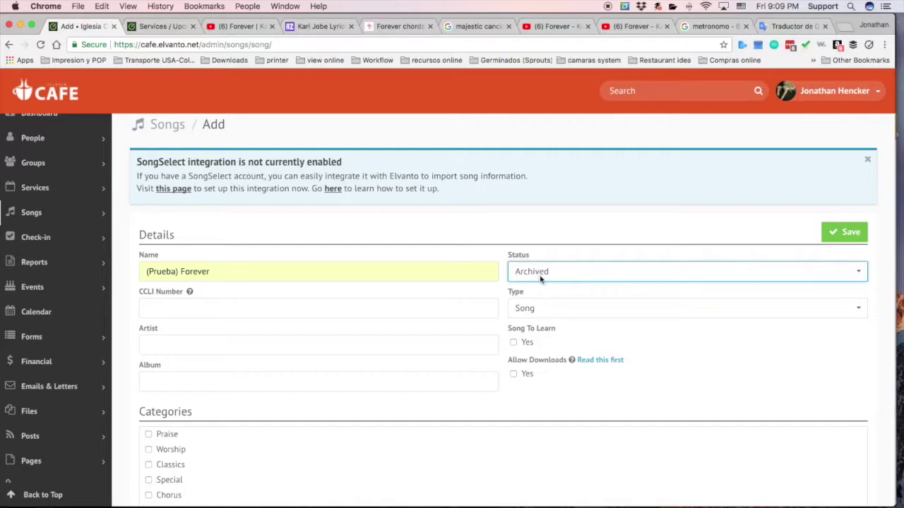
{"action": "left_click", "coordinate": [548, 281]}
{"action": "left_click", "coordinate": [480, 254]}
{"action": "left_click", "coordinate": [544, 270]}
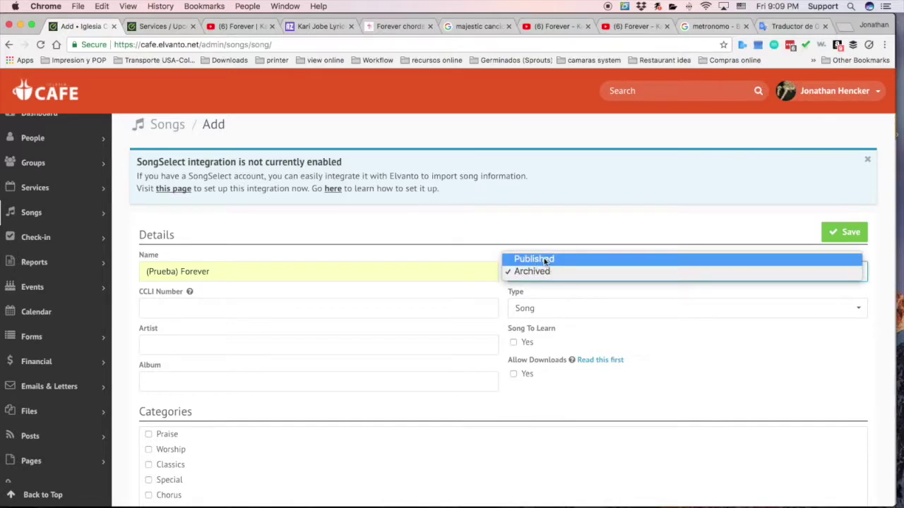
{"action": "left_click", "coordinate": [472, 253]}
{"action": "left_click", "coordinate": [550, 274]}
{"action": "left_click", "coordinate": [551, 260]}
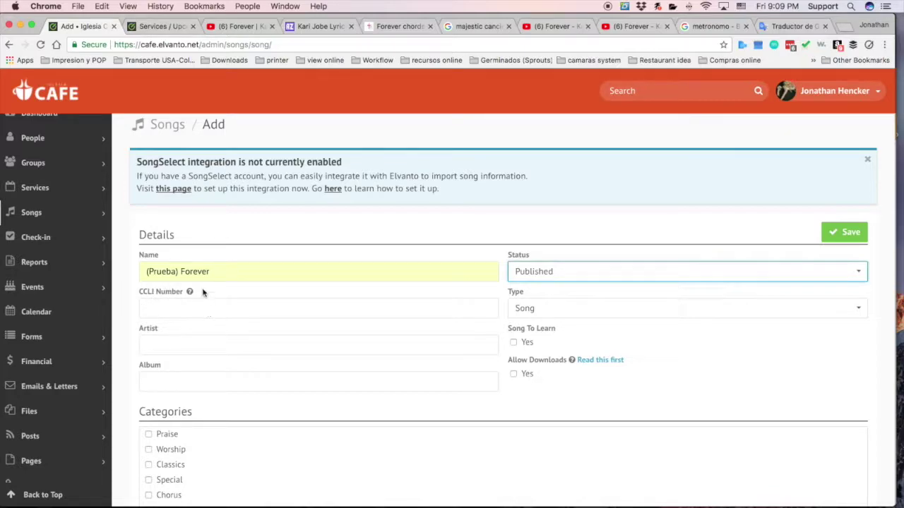
Step: Keep the type as Song and enter Kari Jobe as the artist
{"action": "left_click", "coordinate": [536, 309]}
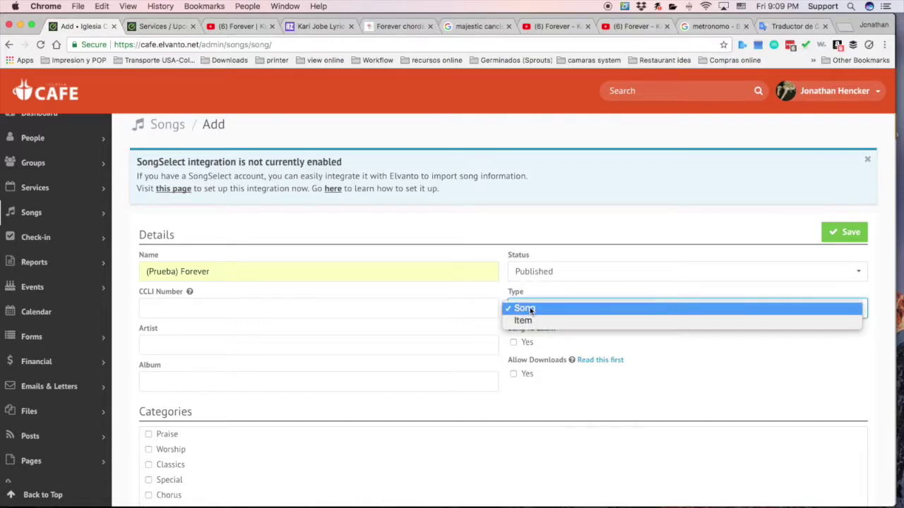
{"action": "left_click", "coordinate": [530, 304]}
{"action": "left_click", "coordinate": [254, 345]}
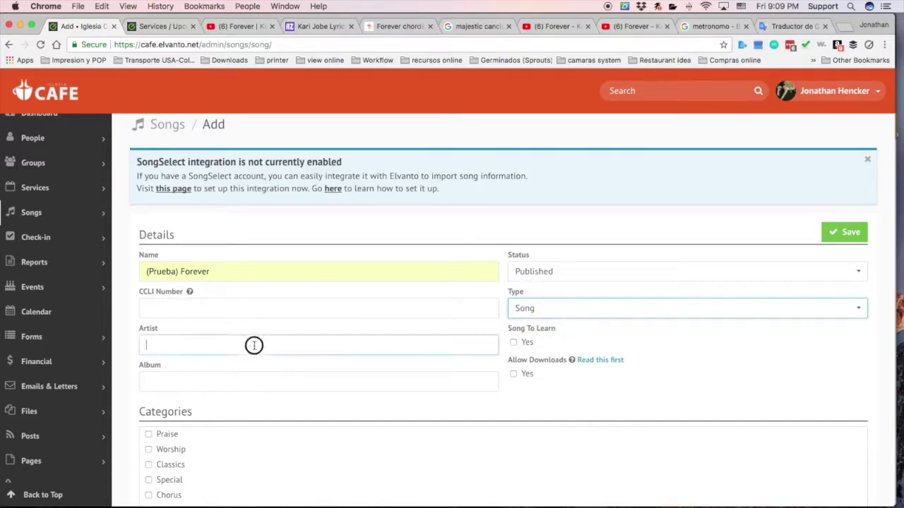
{"action": "type", "text": "K"}
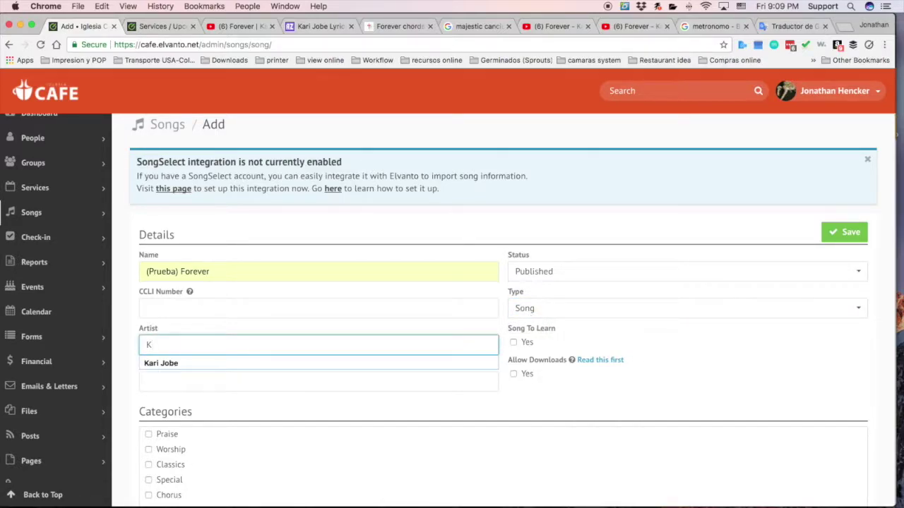
{"action": "key", "text": "Down"}
{"action": "key", "text": "Return"}
Step: Check the album name on the Google track list page and enter Majestic as the song's album
{"action": "left_click", "coordinate": [274, 386]}
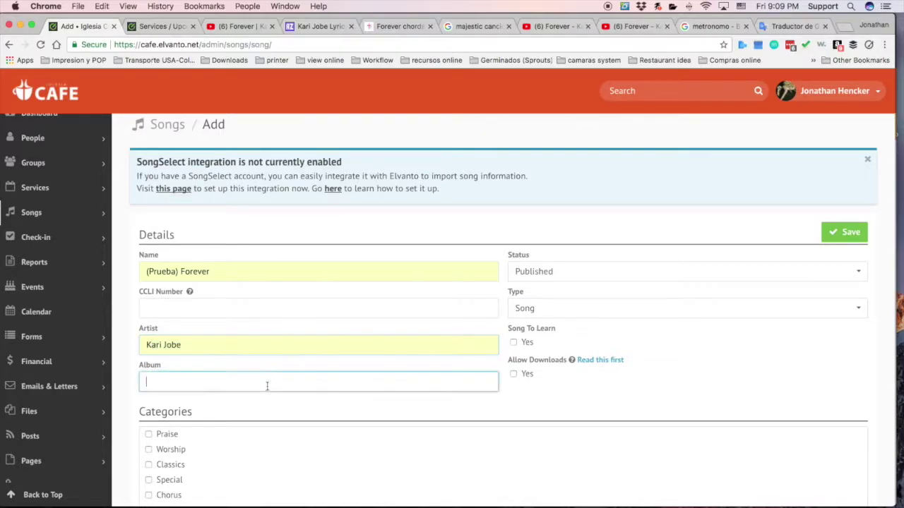
{"action": "left_click", "coordinate": [467, 27]}
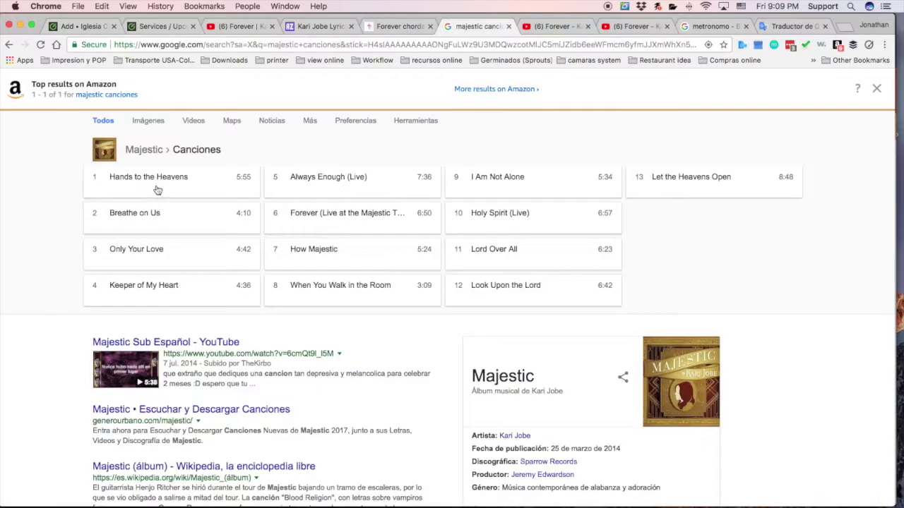
{"action": "left_click", "coordinate": [81, 26]}
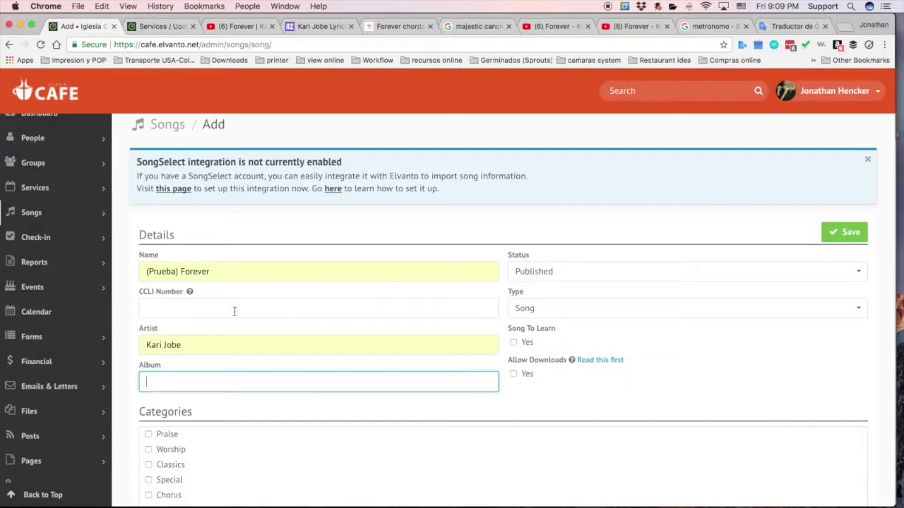
{"action": "type", "text": "Mj"}
{"action": "type", "text": "aj"}
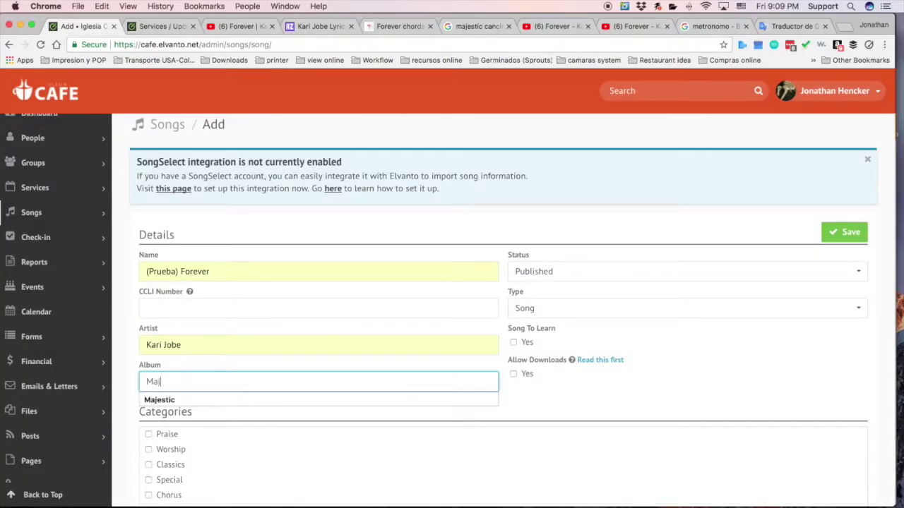
{"action": "type", "text": "estic"}
Step: Mark the song as a song to learn and allow its downloads
{"action": "left_click", "coordinate": [650, 337]}
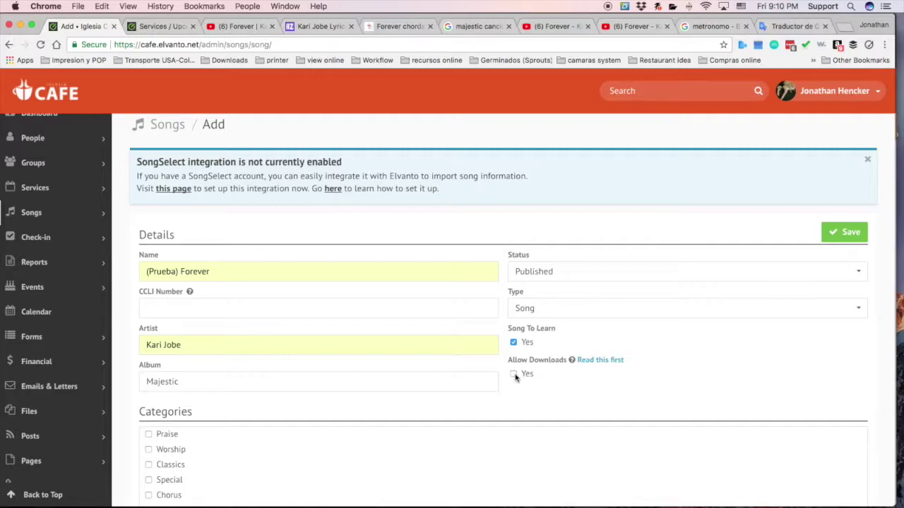
{"action": "scroll", "coordinate": [526, 375], "scroll_direction": "down", "scroll_amount": 2}
{"action": "left_click", "coordinate": [514, 342]}
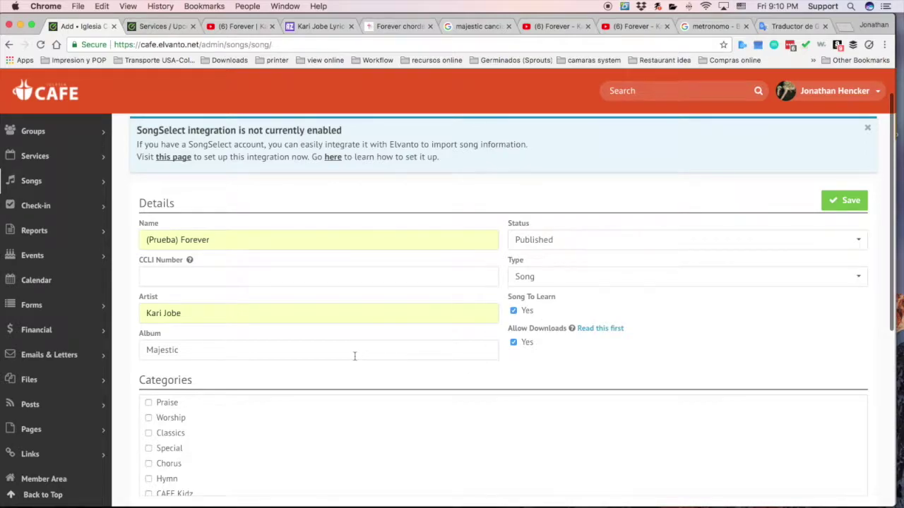
Step: Assign the song to the Praise category
{"action": "scroll", "coordinate": [352, 364], "scroll_direction": "down", "scroll_amount": 2}
{"action": "scroll", "coordinate": [216, 436], "scroll_direction": "down", "scroll_amount": 2}
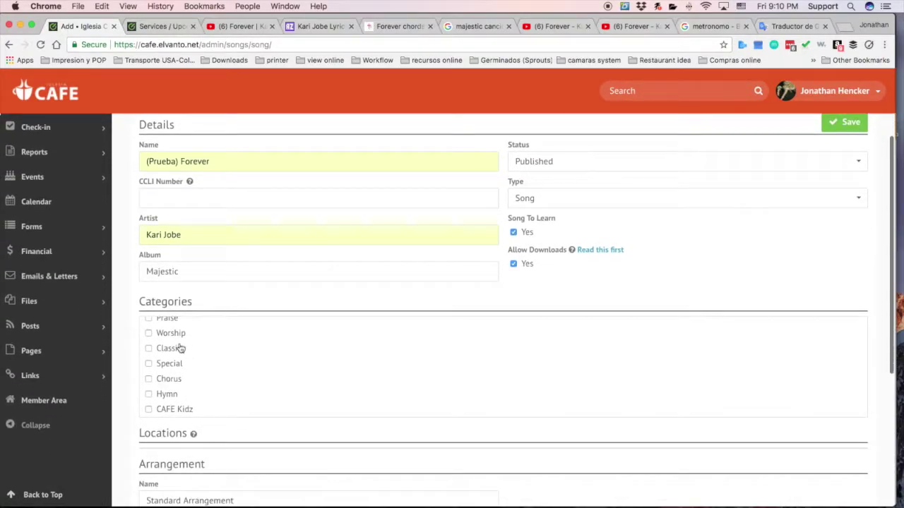
{"action": "scroll", "coordinate": [180, 348], "scroll_direction": "up", "scroll_amount": 3}
{"action": "left_click", "coordinate": [149, 348]}
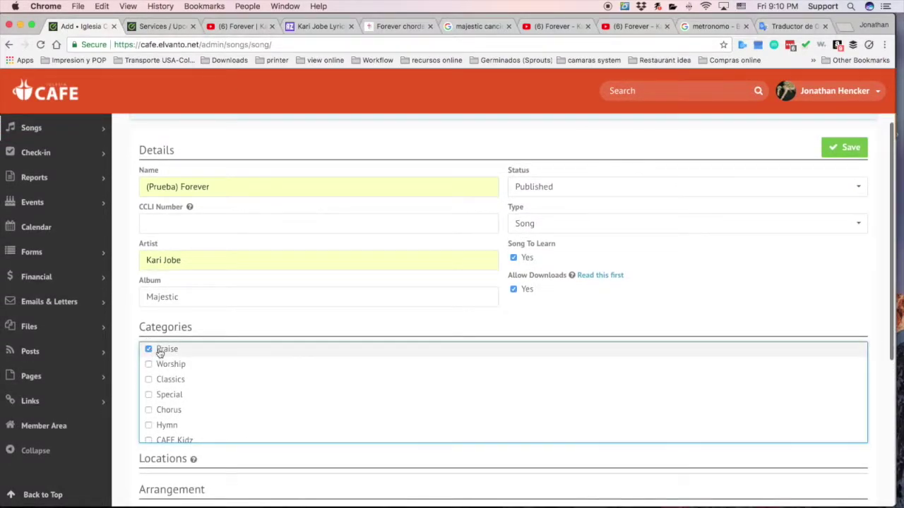
Step: Replace the arrangement's default name with "Arreglo para mujer"
{"action": "scroll", "coordinate": [173, 379], "scroll_direction": "down", "scroll_amount": 2}
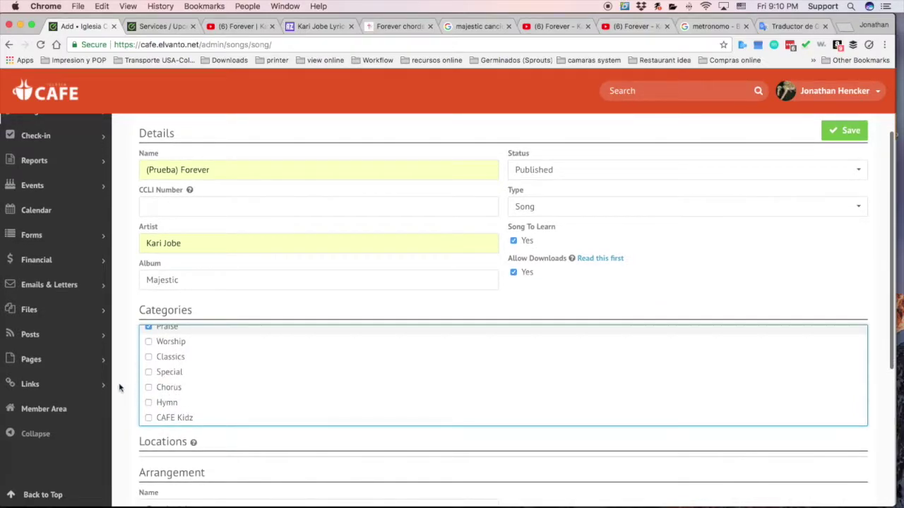
{"action": "scroll", "coordinate": [134, 384], "scroll_direction": "down", "scroll_amount": 5}
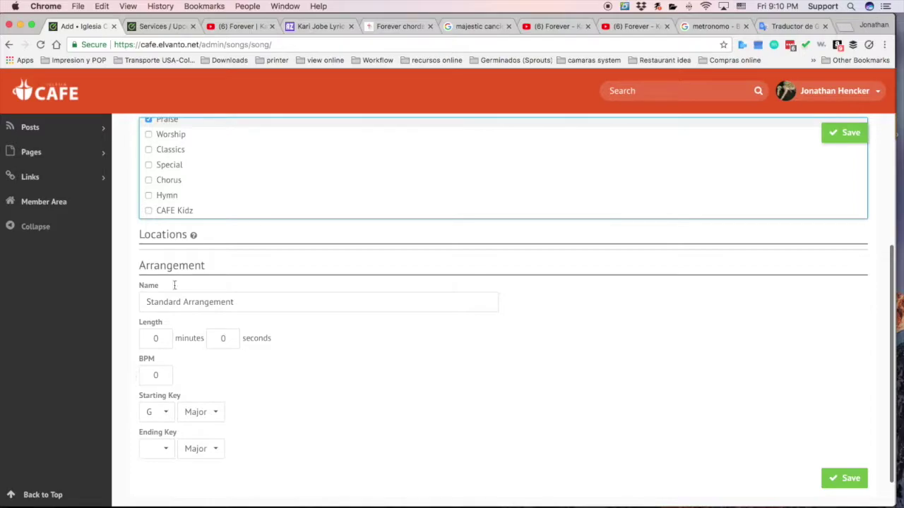
{"action": "mouse_move", "coordinate": [139, 272]}
{"action": "left_mouse_down"}
{"action": "mouse_move", "coordinate": [209, 268]}
{"action": "mouse_move", "coordinate": [141, 265]}
{"action": "left_mouse_up"}
{"action": "left_click", "coordinate": [224, 274]}
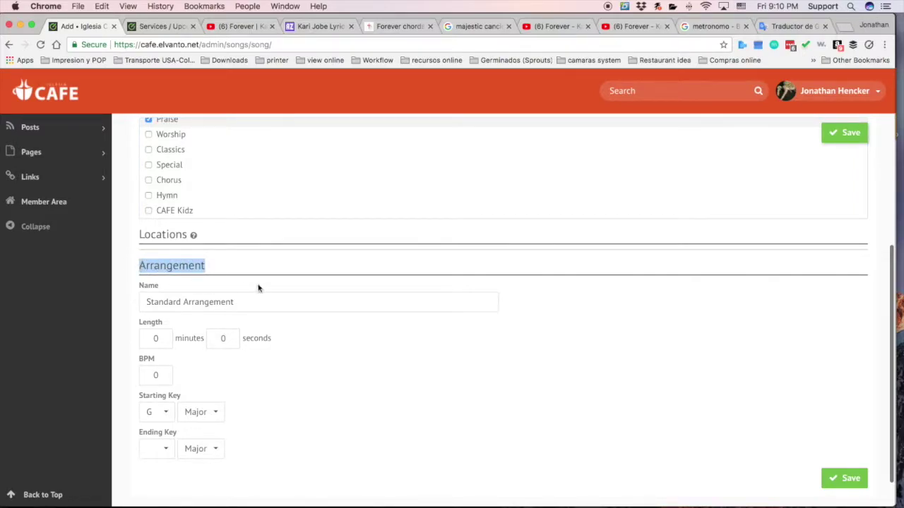
{"action": "left_click", "coordinate": [182, 304]}
{"action": "left_click_drag", "start_coordinate": [242, 306], "coordinate": [141, 305]}
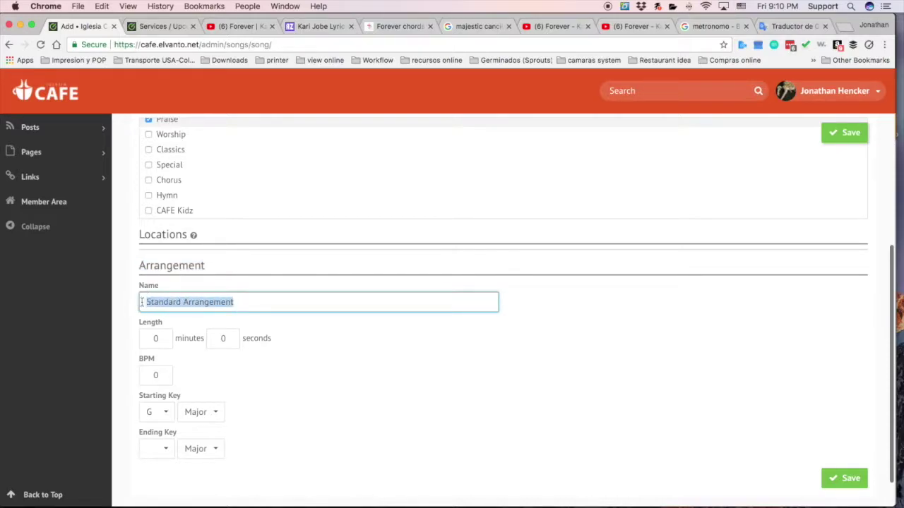
{"action": "left_click_drag", "start_coordinate": [242, 305], "coordinate": [145, 301]}
{"action": "triple_click", "coordinate": [190, 302]}
{"action": "double_click", "coordinate": [207, 303]}
{"action": "double_click", "coordinate": [213, 303]}
{"action": "triple_click", "coordinate": [212, 303]}
{"action": "left_click_drag", "start_coordinate": [213, 302], "coordinate": [117, 303]}
{"action": "type", "text": "Arreglo para mujer"}
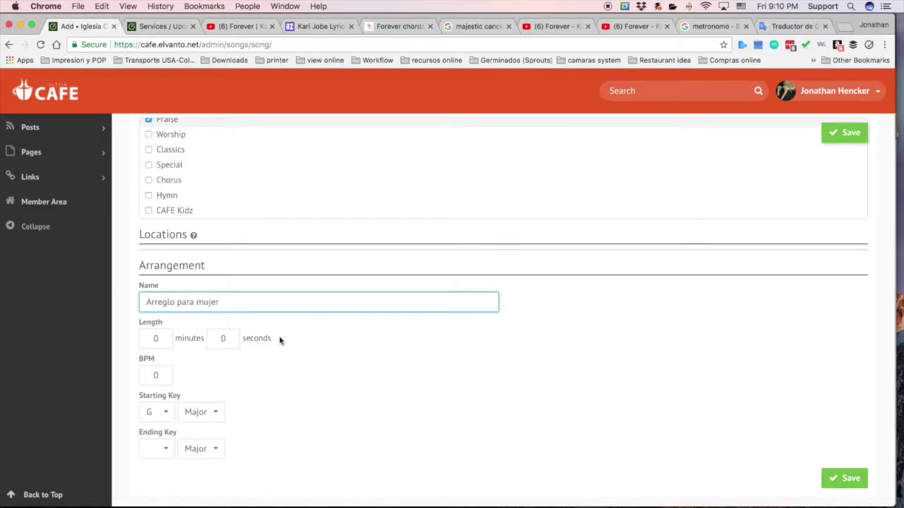
{"action": "left_click", "coordinate": [173, 351]}
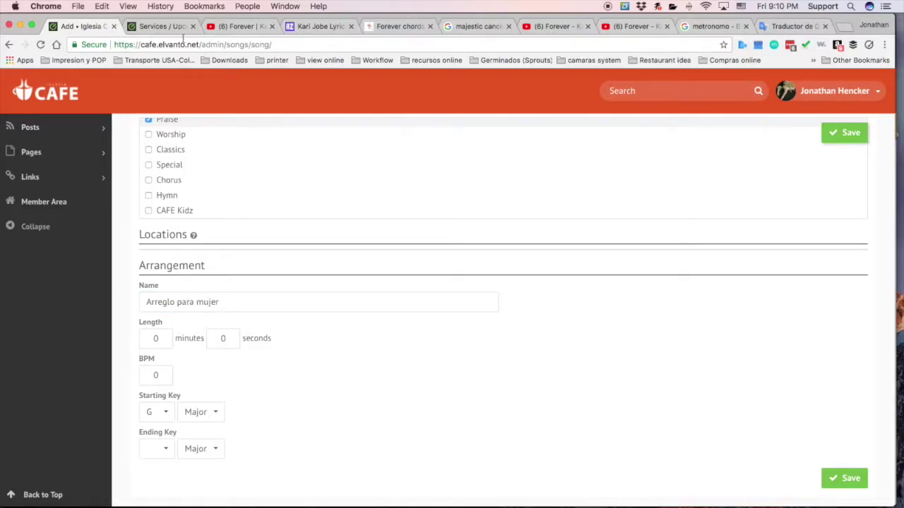
Step: Check the video's duration on the song's YouTube page and set the arrangement length to 6 minutes 50 seconds
{"action": "left_click", "coordinate": [236, 26]}
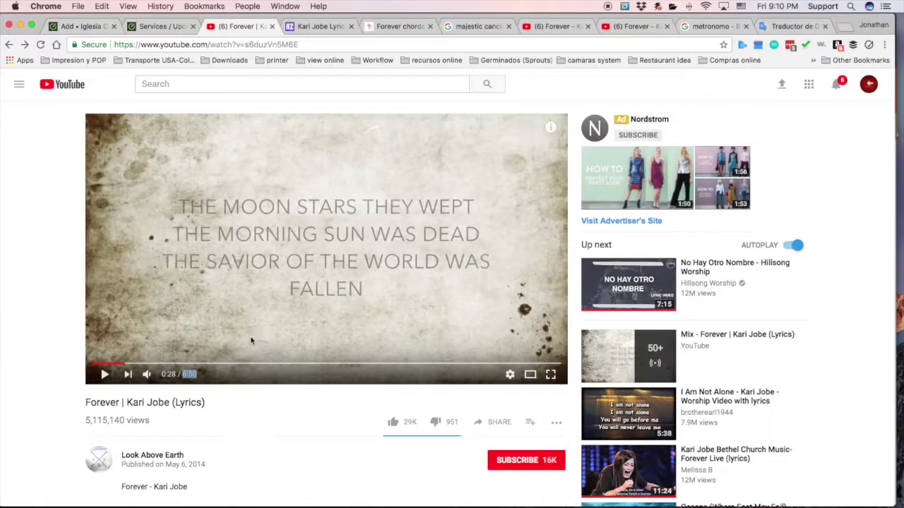
{"action": "left_click", "coordinate": [158, 329]}
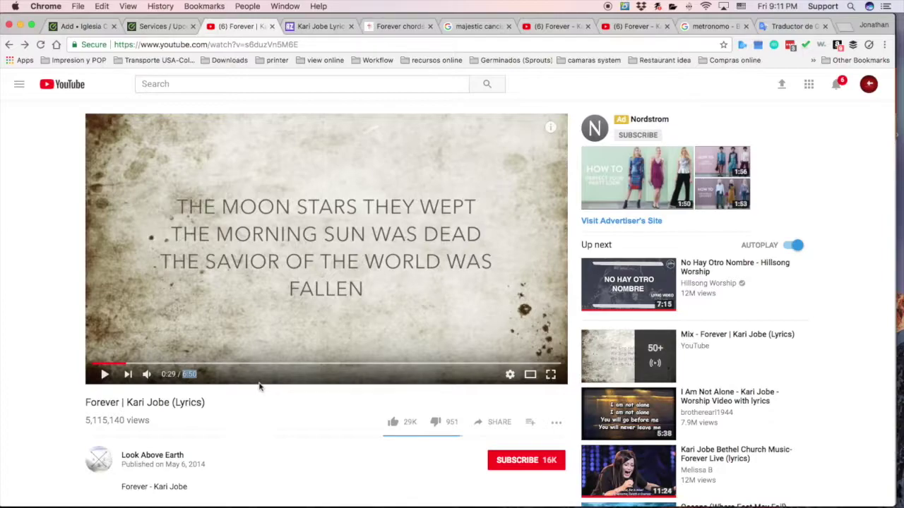
{"action": "left_click_drag", "start_coordinate": [205, 377], "coordinate": [185, 369]}
{"action": "left_click", "coordinate": [97, 29]}
{"action": "double_click", "coordinate": [147, 338]}
{"action": "type", "text": "6"}
{"action": "key", "text": "Tab"}
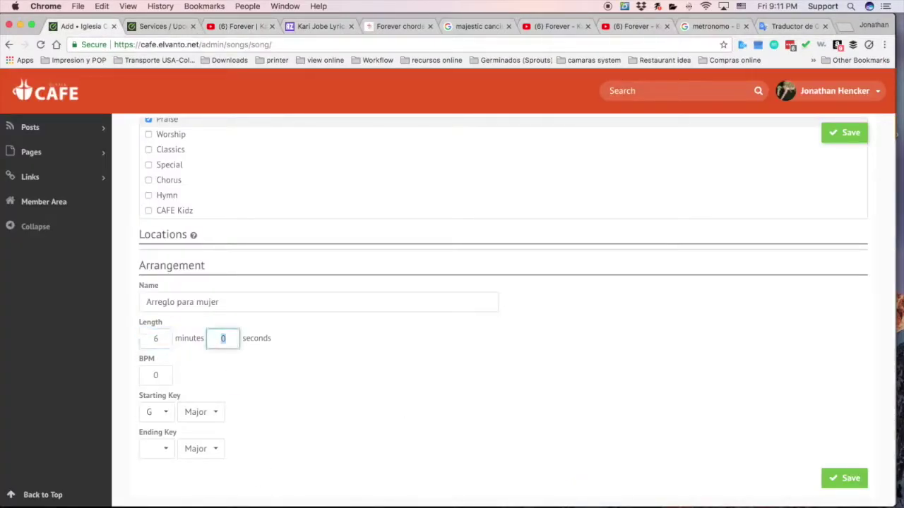
{"action": "type", "text": "50"}
{"action": "left_click", "coordinate": [303, 356]}
Step: Try out the Google metronome and set its tempo to 100 beats per minute
{"action": "left_click", "coordinate": [240, 26]}
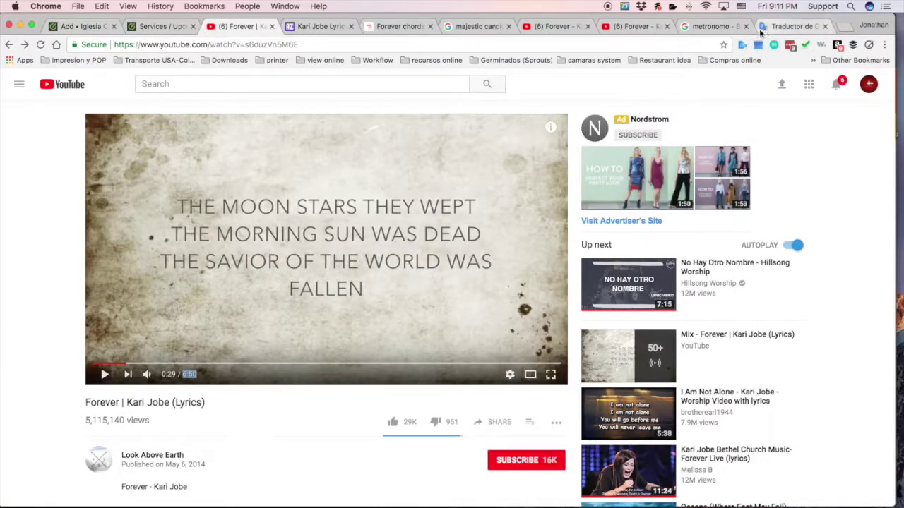
{"action": "left_click", "coordinate": [714, 26]}
{"action": "left_click", "coordinate": [156, 94]}
{"action": "left_click", "coordinate": [51, 202]}
{"action": "left_click", "coordinate": [411, 195]}
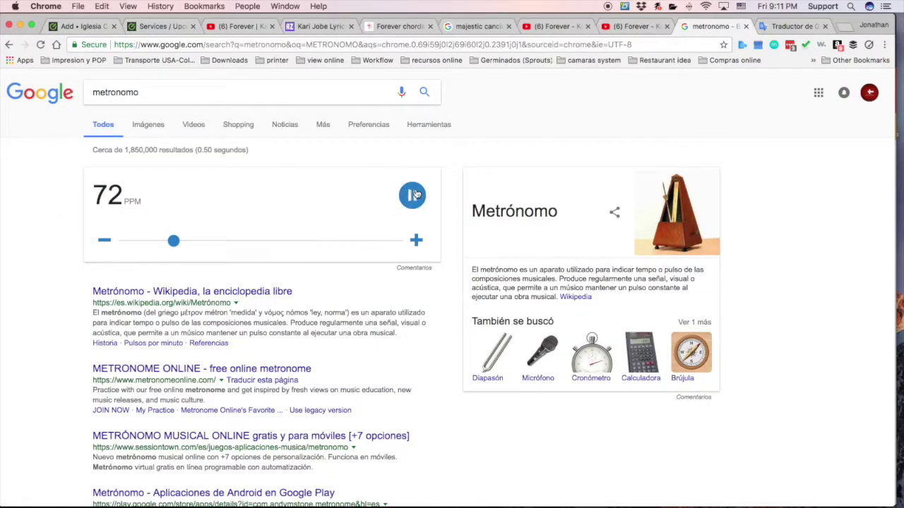
{"action": "left_click", "coordinate": [412, 196]}
{"action": "left_click_drag", "start_coordinate": [174, 241], "coordinate": [219, 244]}
{"action": "left_click", "coordinate": [216, 245]}
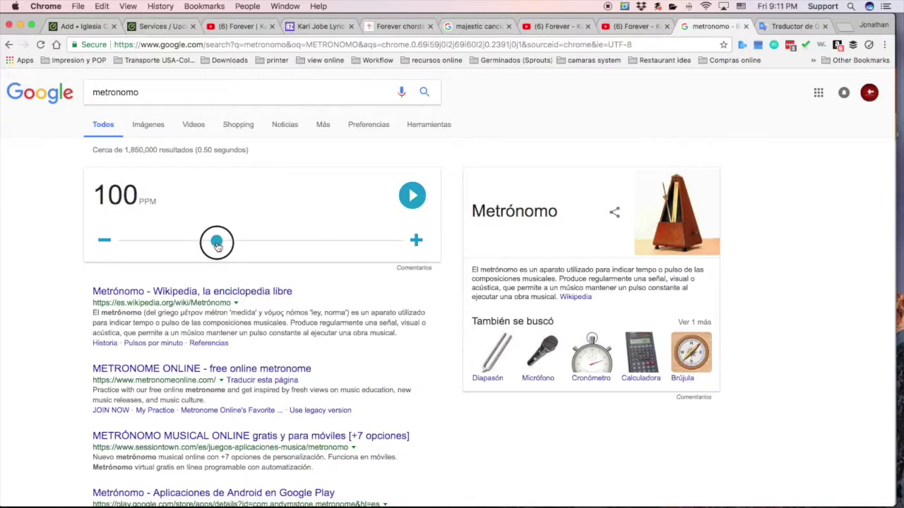
Step: Play the song's YouTube video alongside the metronome and lower the metronome tempo to 71
{"action": "left_click", "coordinate": [238, 26]}
{"action": "left_click", "coordinate": [103, 364]}
{"action": "left_click", "coordinate": [104, 374]}
{"action": "left_click", "coordinate": [717, 27]}
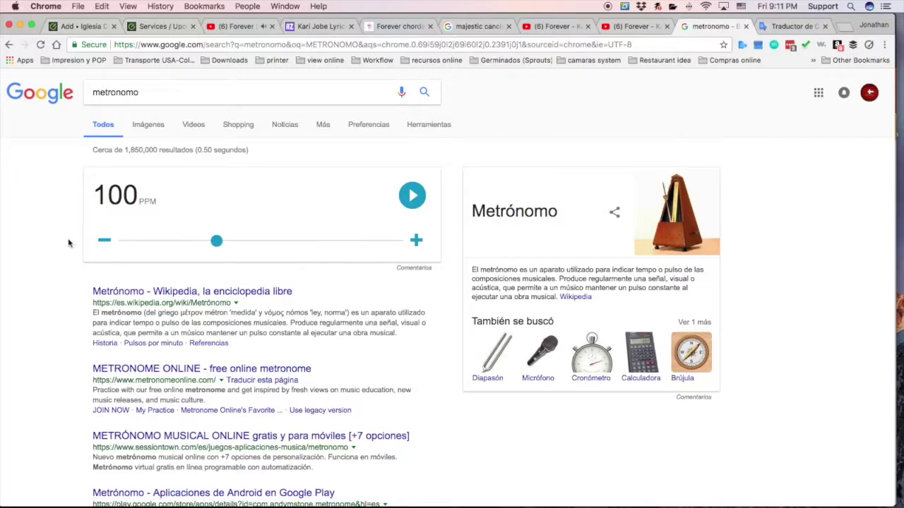
{"action": "left_click", "coordinate": [412, 197]}
{"action": "left_click", "coordinate": [414, 199]}
{"action": "left_click_drag", "start_coordinate": [211, 245], "coordinate": [172, 242]}
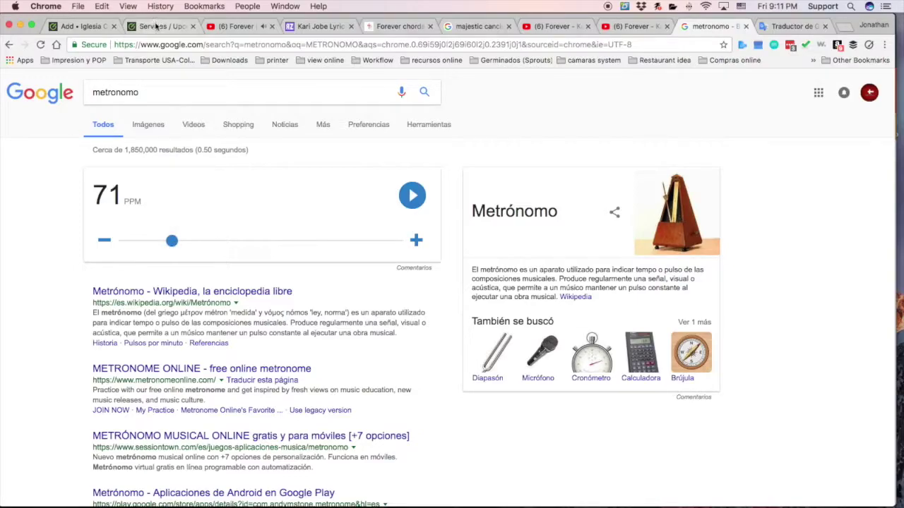
Step: Compare the running metronome with the song, raise its tempo to 72, and stop both the metronome and the video
{"action": "left_click", "coordinate": [237, 26]}
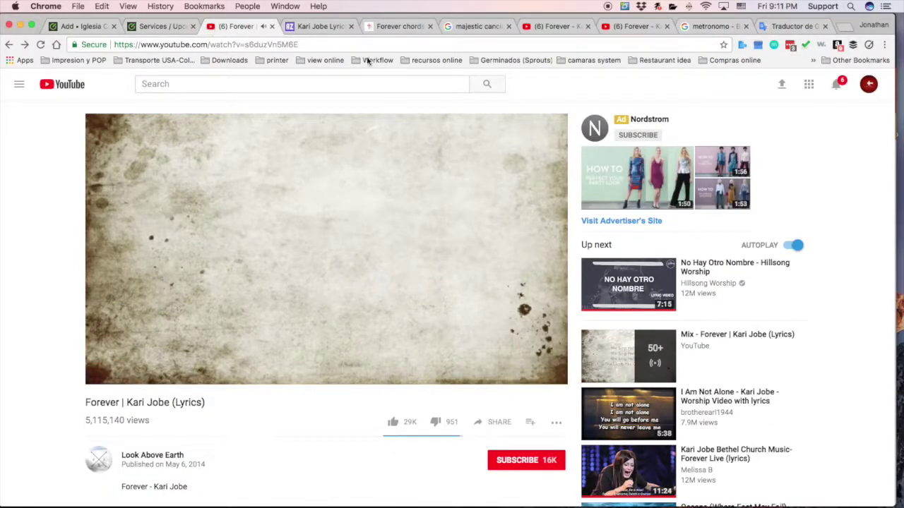
{"action": "left_click", "coordinate": [684, 26]}
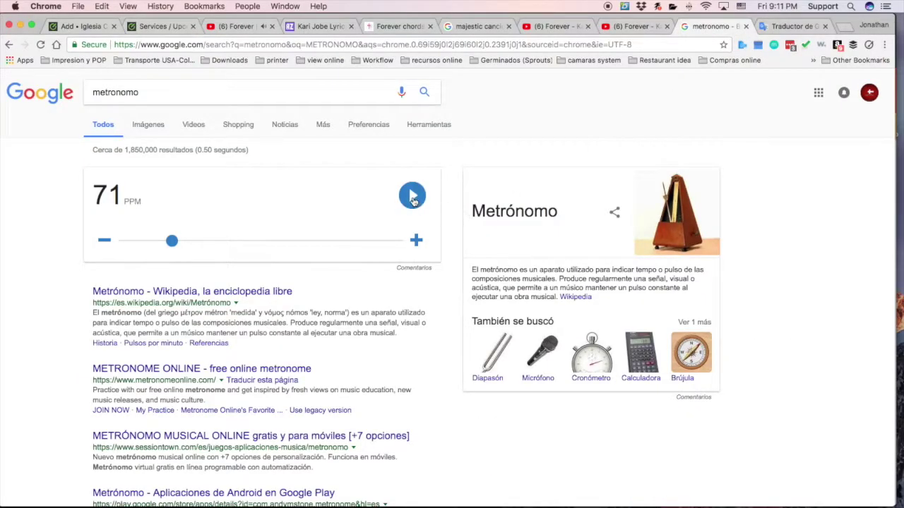
{"action": "left_click", "coordinate": [412, 197]}
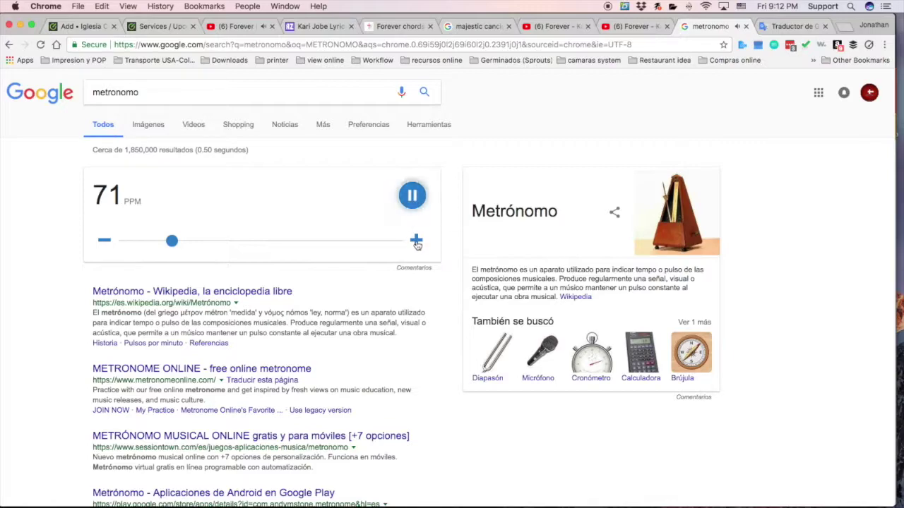
{"action": "left_click", "coordinate": [416, 242]}
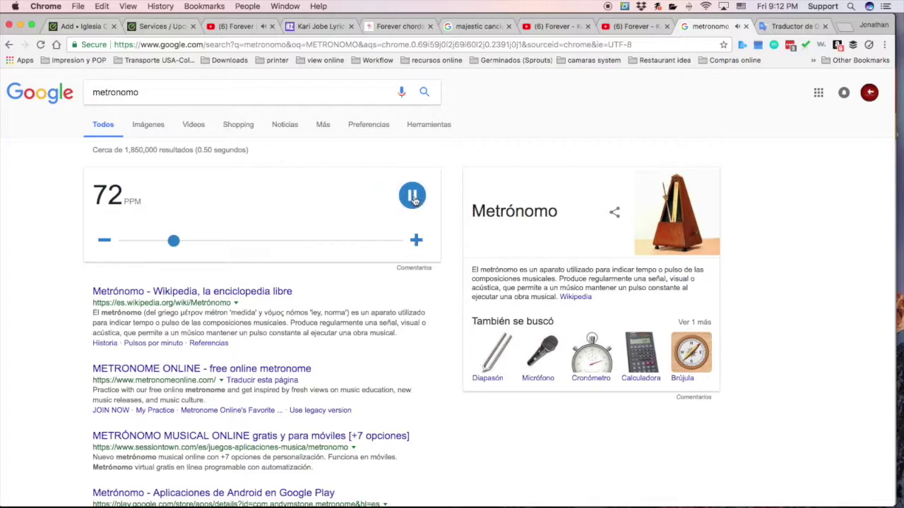
{"action": "left_click", "coordinate": [415, 202]}
{"action": "left_click", "coordinate": [235, 27]}
{"action": "key", "text": "space"}
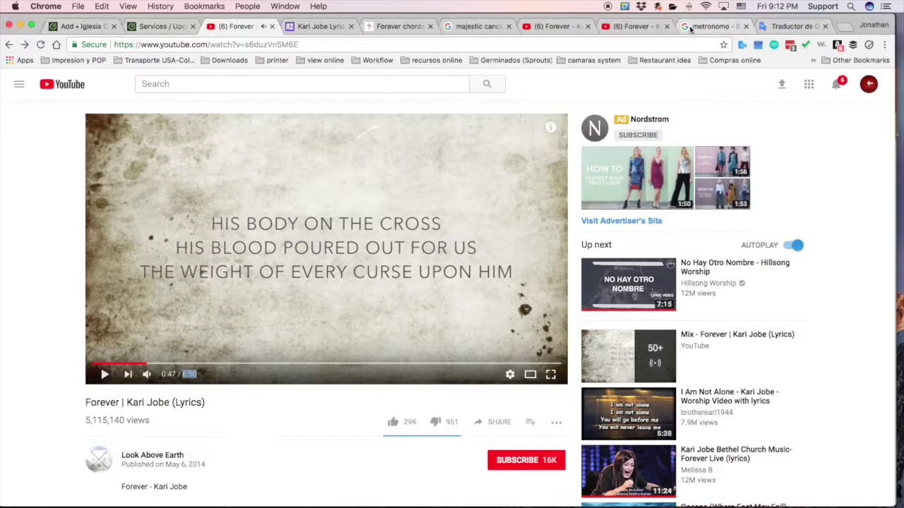
Step: Enter 72 as the arrangement's BPM in the song form
{"action": "left_click", "coordinate": [85, 26]}
{"action": "left_click_drag", "start_coordinate": [162, 376], "coordinate": [145, 377]}
{"action": "type", "text": "72"}
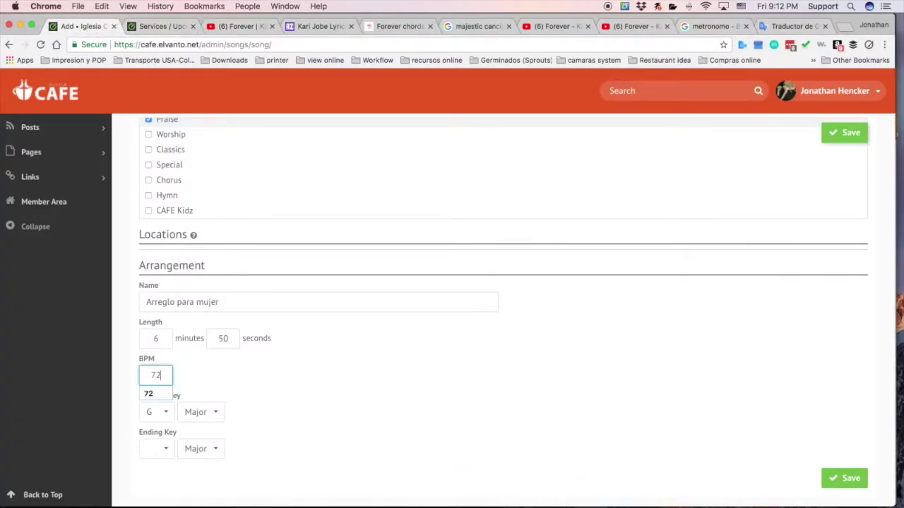
{"action": "left_click", "coordinate": [116, 368]}
Step: Keep G as the arrangement's starting key and check it against the song's WorshipChords page
{"action": "scroll", "coordinate": [169, 396], "scroll_direction": "down", "scroll_amount": 1}
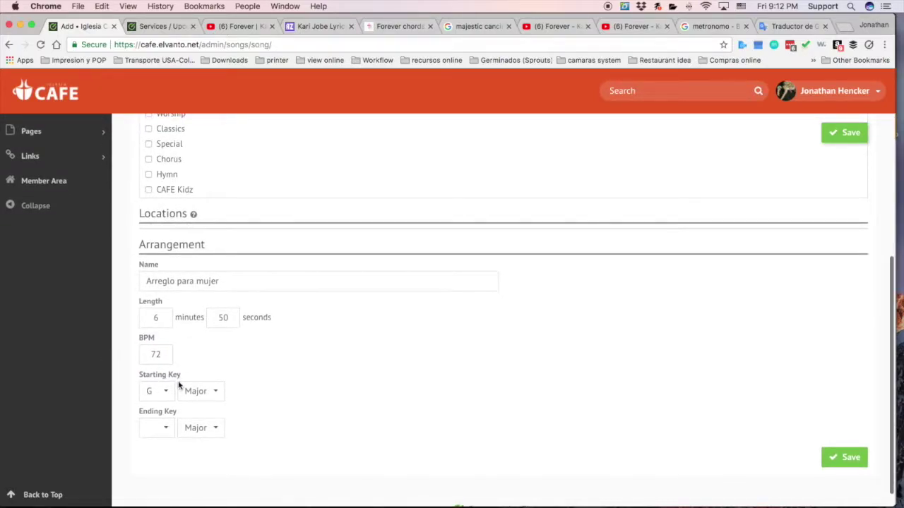
{"action": "scroll", "coordinate": [179, 384], "scroll_direction": "down", "scroll_amount": 1}
{"action": "left_click", "coordinate": [167, 374]}
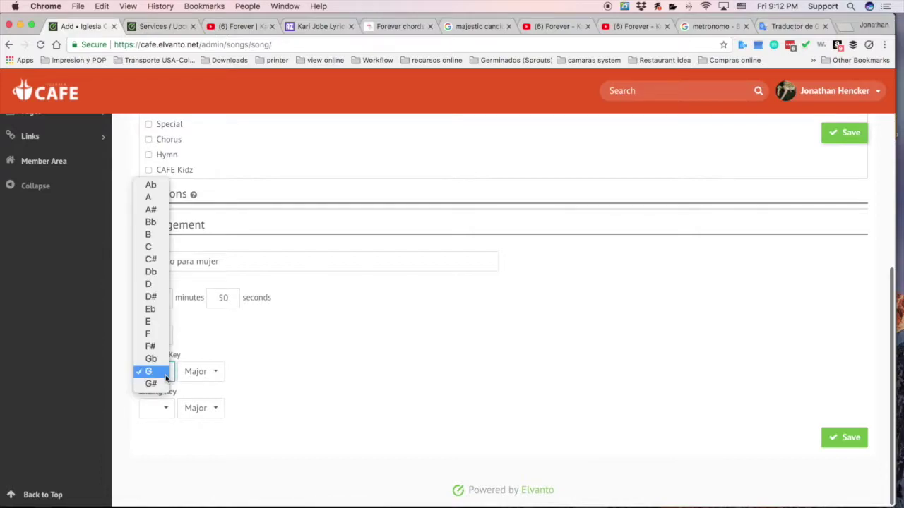
{"action": "left_click", "coordinate": [150, 373]}
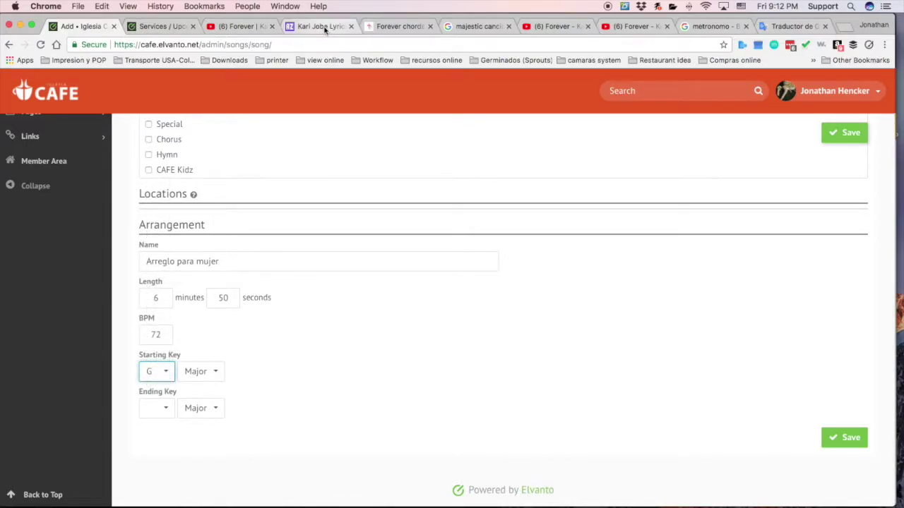
{"action": "left_click", "coordinate": [325, 28]}
{"action": "left_click", "coordinate": [388, 27]}
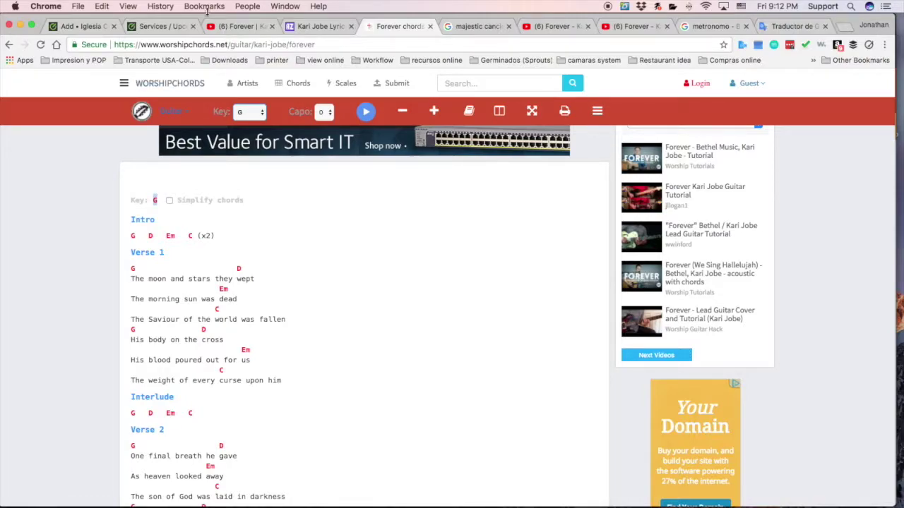
{"action": "left_click", "coordinate": [83, 26]}
{"action": "left_click", "coordinate": [384, 383]}
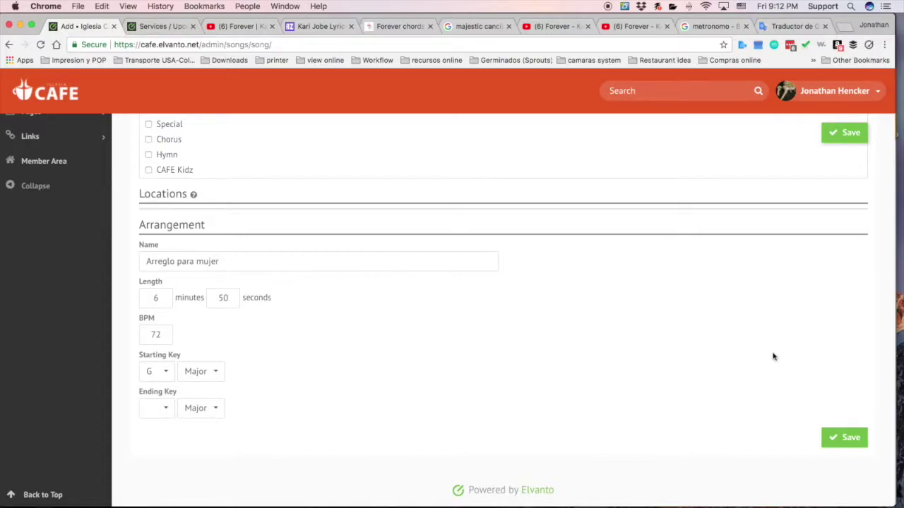
Step: Save the new song with its details and arrangement
{"action": "scroll", "coordinate": [771, 357], "scroll_direction": "up", "scroll_amount": 5}
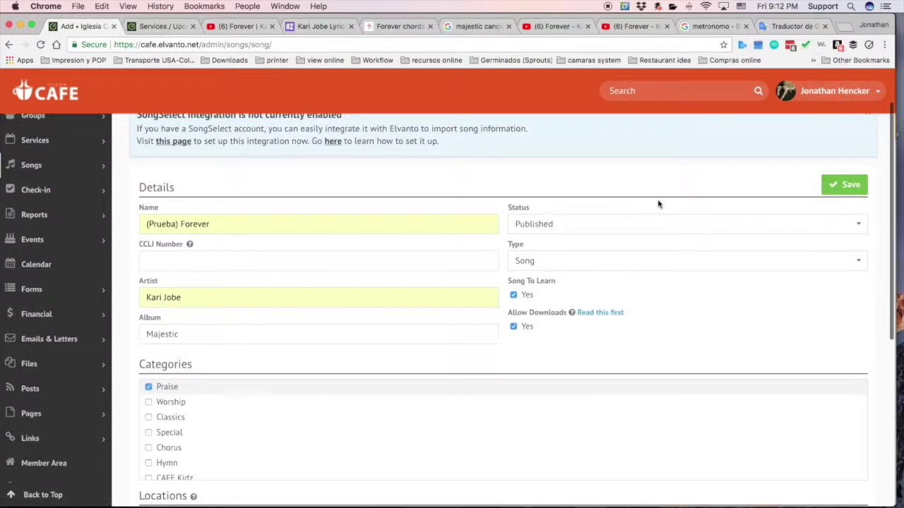
{"action": "scroll", "coordinate": [658, 202], "scroll_direction": "up", "scroll_amount": 2}
{"action": "left_click", "coordinate": [844, 245]}
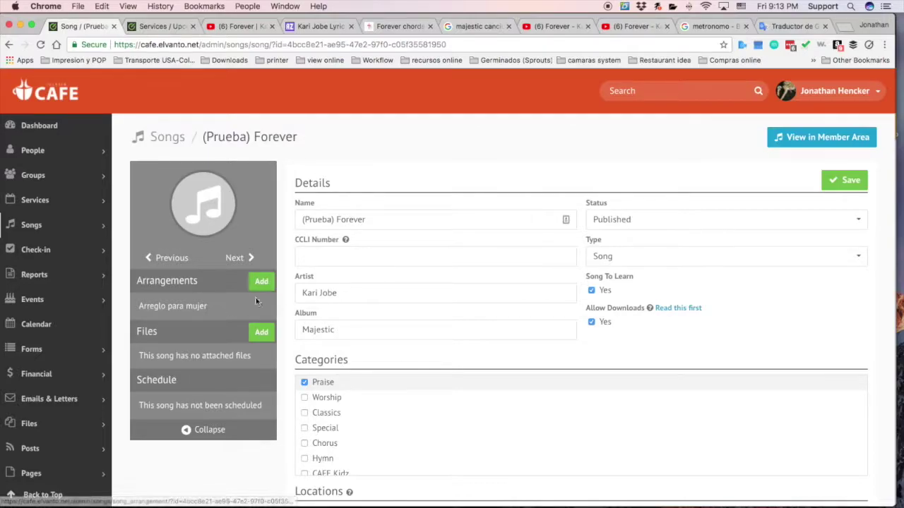
Step: Start adding a file to the song and copy the web address of its YouTube video
{"action": "left_click", "coordinate": [261, 332]}
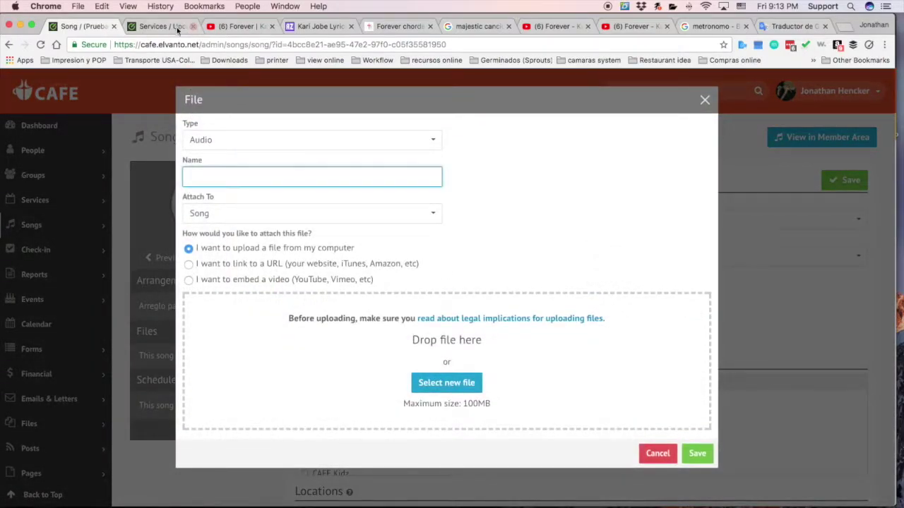
{"action": "left_click", "coordinate": [238, 26]}
{"action": "left_click", "coordinate": [204, 47]}
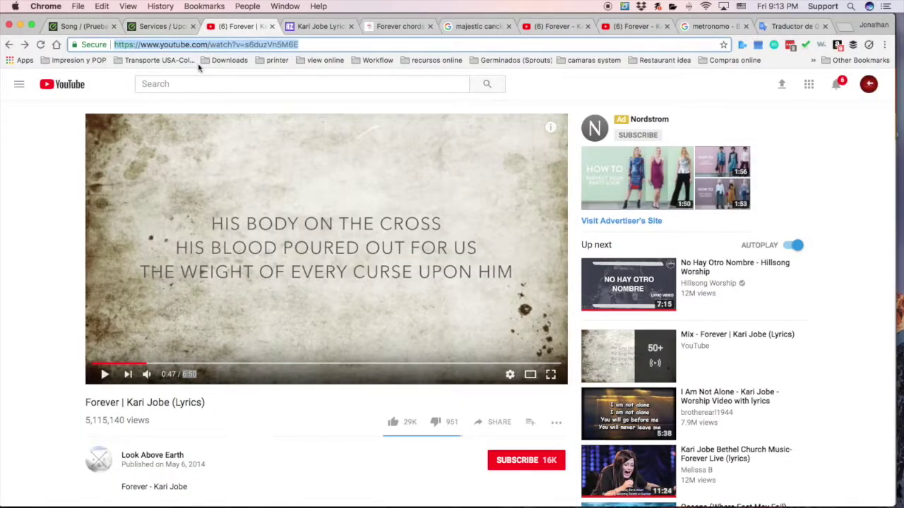
{"action": "left_click", "coordinate": [87, 27]}
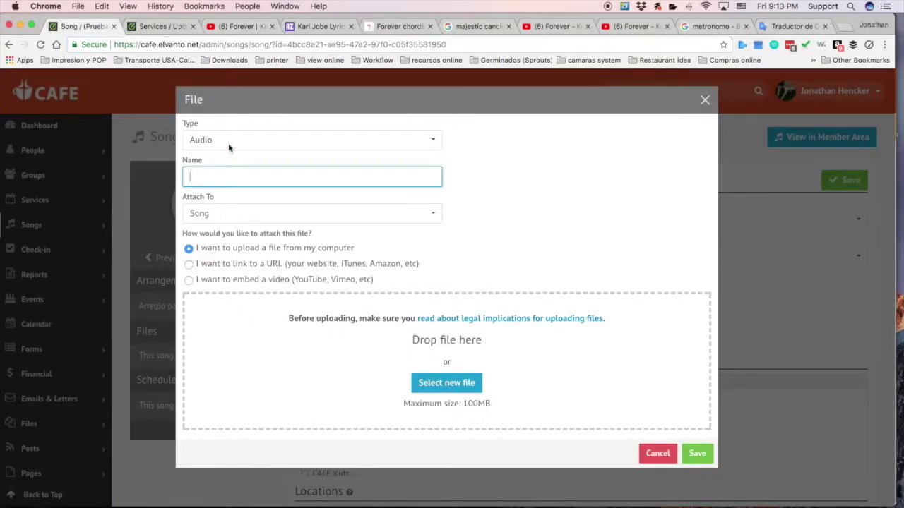
Step: Set the new file's type to Video, name it "Video cancion" and keep it attached to the song
{"action": "left_click", "coordinate": [228, 145]}
{"action": "left_click", "coordinate": [228, 154]}
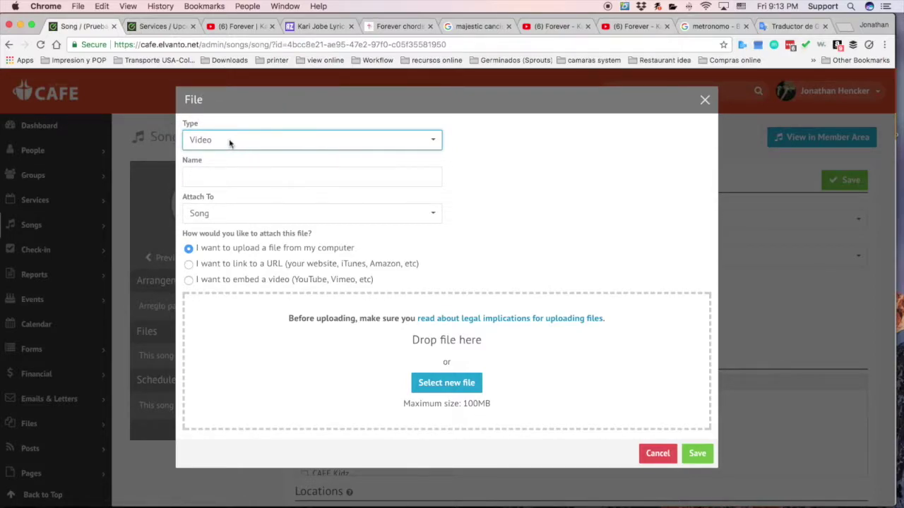
{"action": "left_click", "coordinate": [228, 143]}
{"action": "left_click", "coordinate": [221, 144]}
{"action": "left_click", "coordinate": [219, 174]}
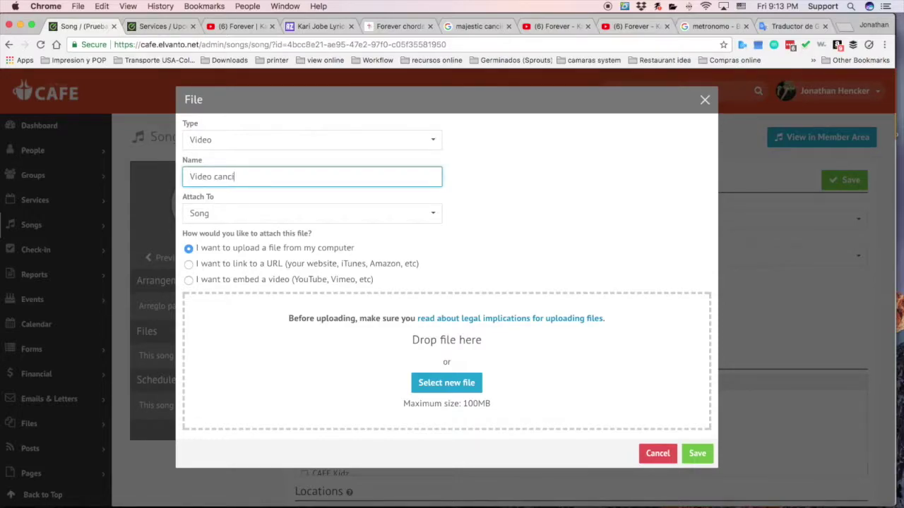
{"action": "left_click", "coordinate": [235, 216]}
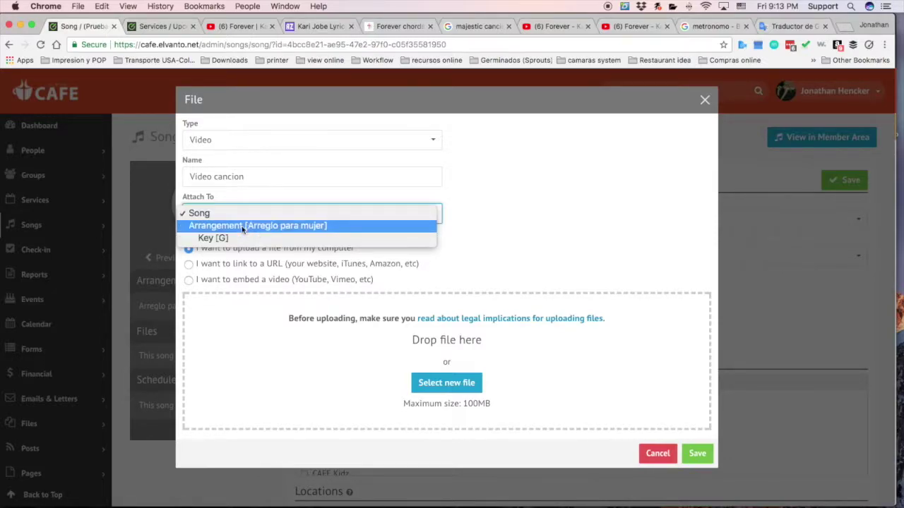
{"action": "left_click", "coordinate": [212, 214]}
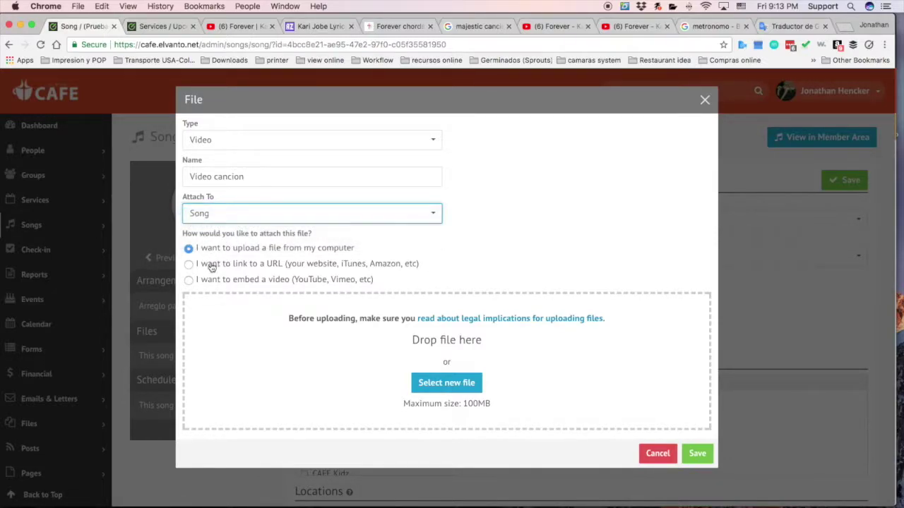
Step: Attach the file as a URL link using the copied YouTube address and save it
{"action": "left_click", "coordinate": [238, 266]}
{"action": "left_click", "coordinate": [230, 316]}
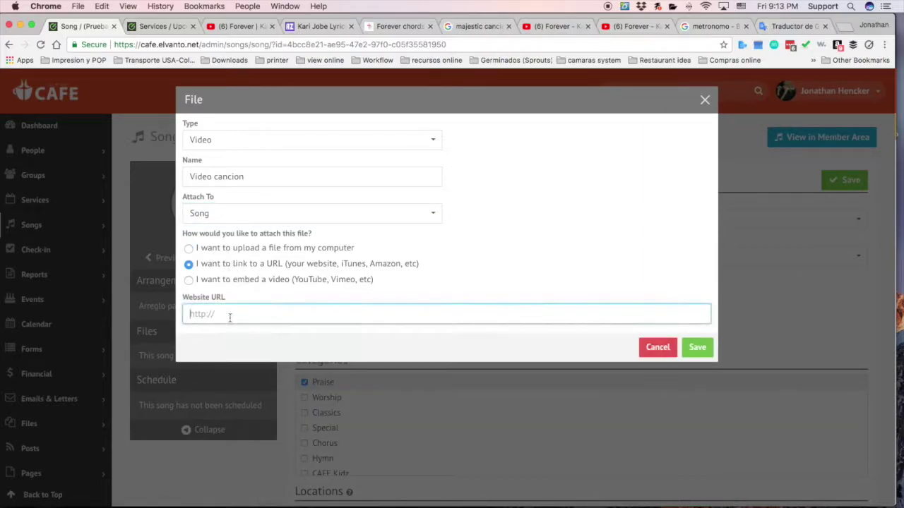
{"action": "type", "text": "https://www.youtube.com/watch?v=xbdaJhY4PN8"}
{"action": "left_click", "coordinate": [697, 347]}
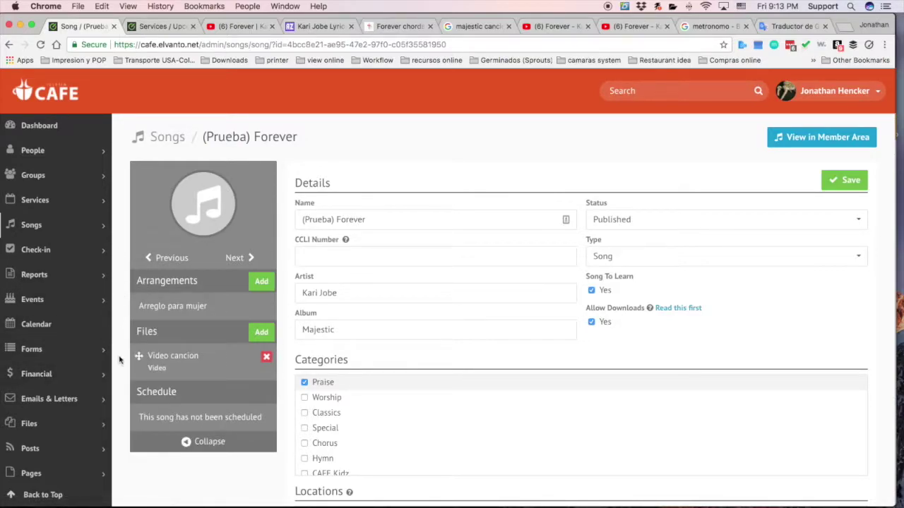
Step: Review the song's details, categories, attached file and notes area
{"action": "scroll", "coordinate": [370, 226], "scroll_direction": "down", "scroll_amount": 1}
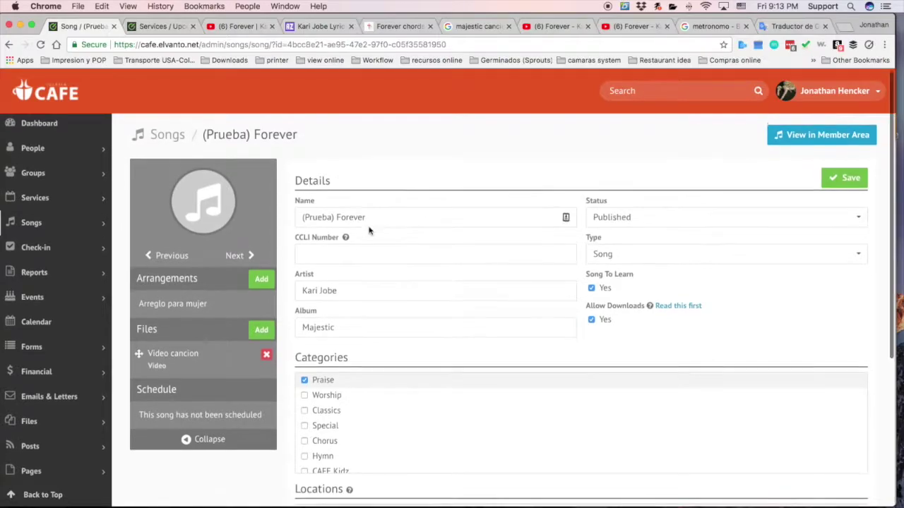
{"action": "scroll", "coordinate": [525, 352], "scroll_direction": "down", "scroll_amount": 3}
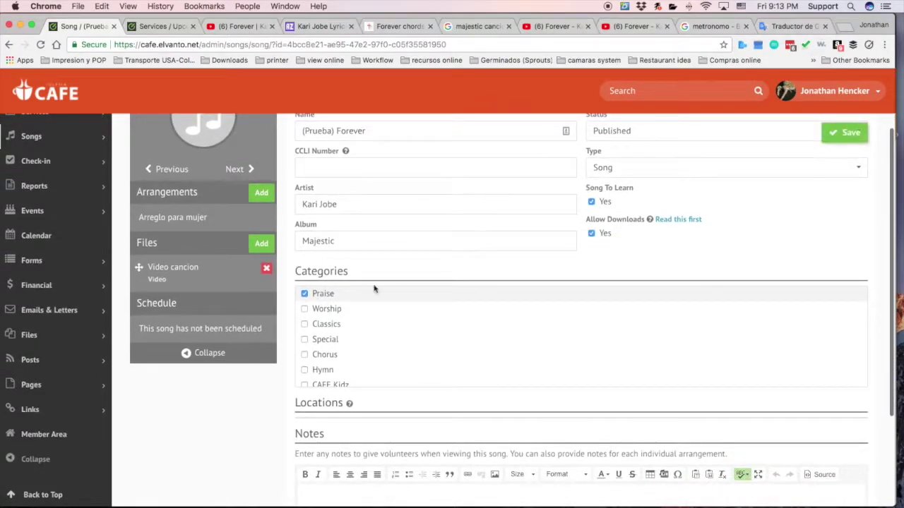
{"action": "scroll", "coordinate": [374, 289], "scroll_direction": "up", "scroll_amount": 3}
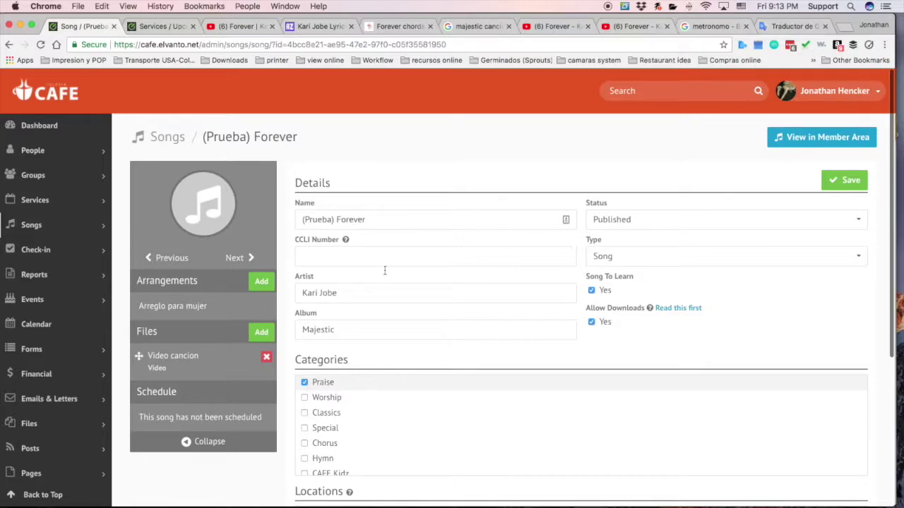
{"action": "scroll", "coordinate": [285, 351], "scroll_direction": "down", "scroll_amount": 3}
{"action": "scroll", "coordinate": [285, 351], "scroll_direction": "down", "scroll_amount": 3}
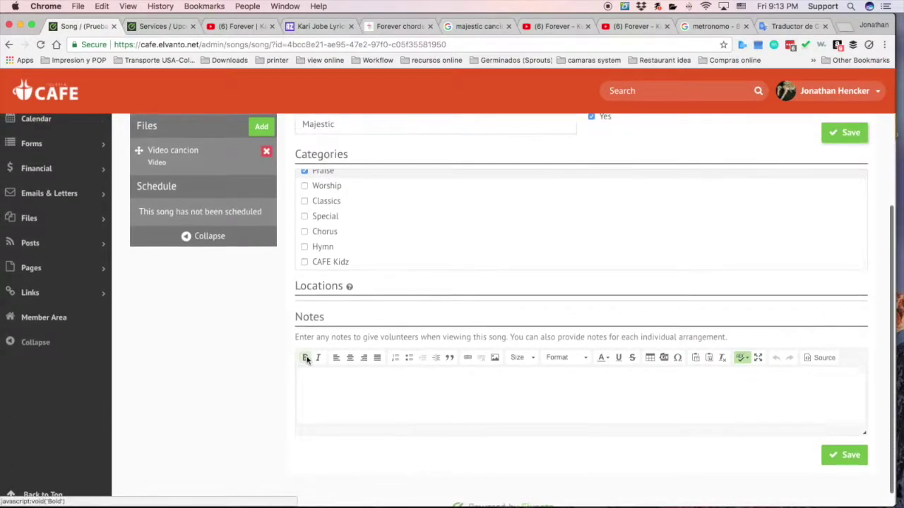
{"action": "scroll", "coordinate": [305, 357], "scroll_direction": "up", "scroll_amount": 6}
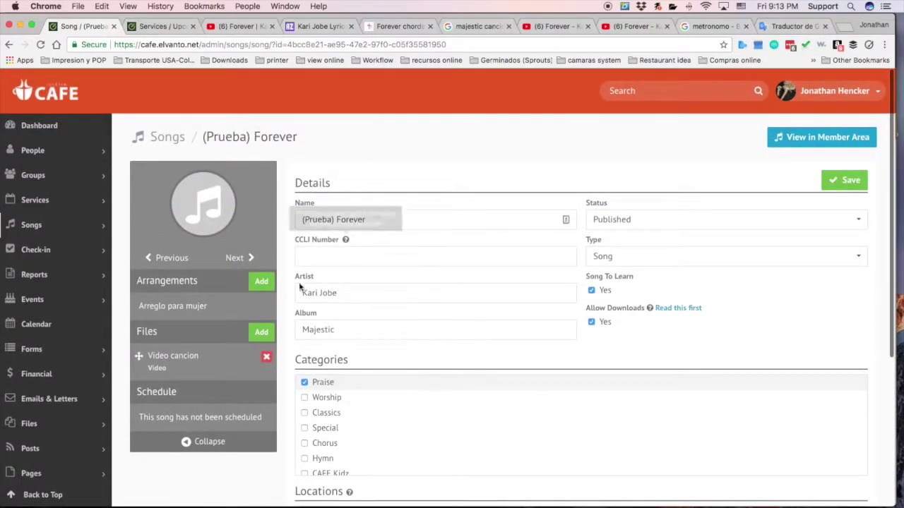
{"action": "scroll", "coordinate": [432, 323], "scroll_direction": "down", "scroll_amount": 7}
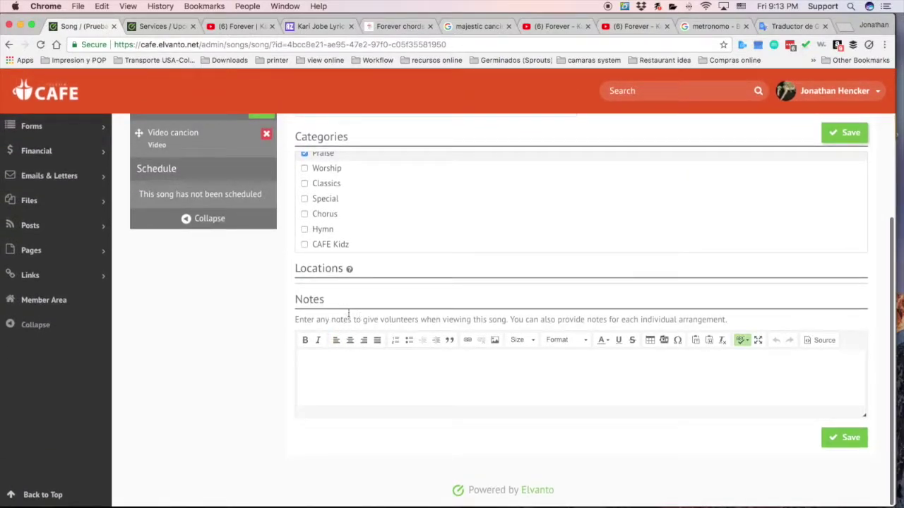
{"action": "left_click", "coordinate": [382, 386]}
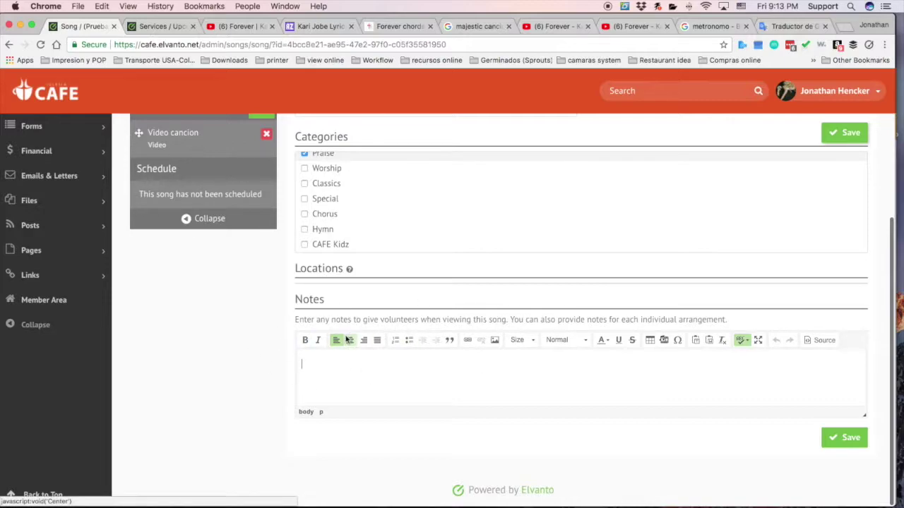
{"action": "scroll", "coordinate": [346, 341], "scroll_direction": "up", "scroll_amount": 2}
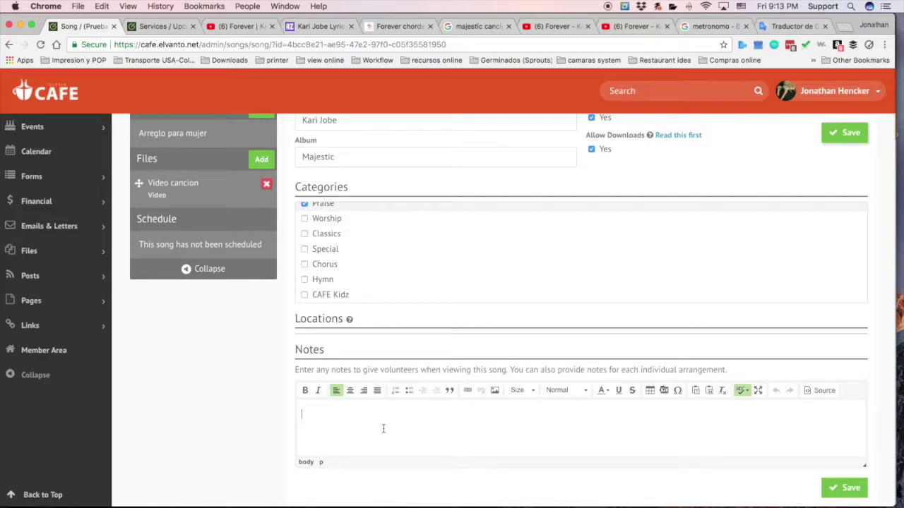
{"action": "scroll", "coordinate": [362, 424], "scroll_direction": "up", "scroll_amount": 6}
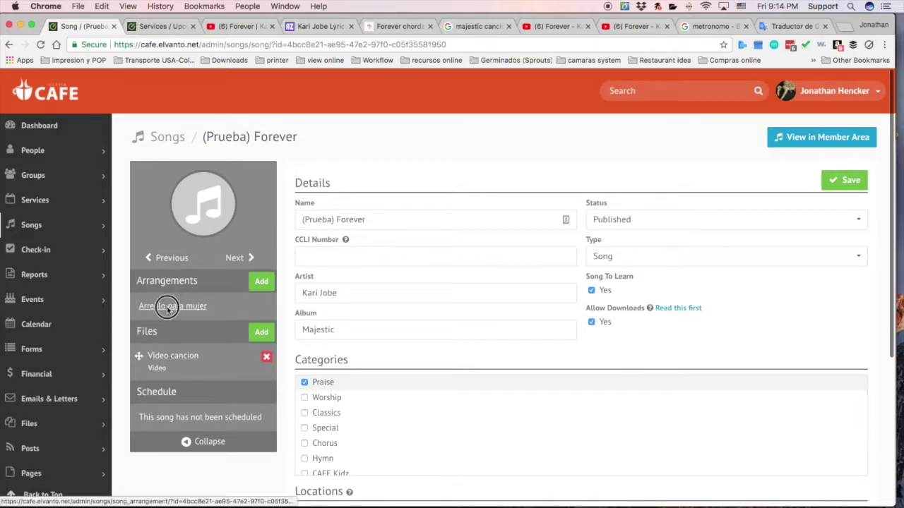
Step: Open the "Arreglo para mujer" arrangement and set its meter to 4/4
{"action": "left_click", "coordinate": [172, 309]}
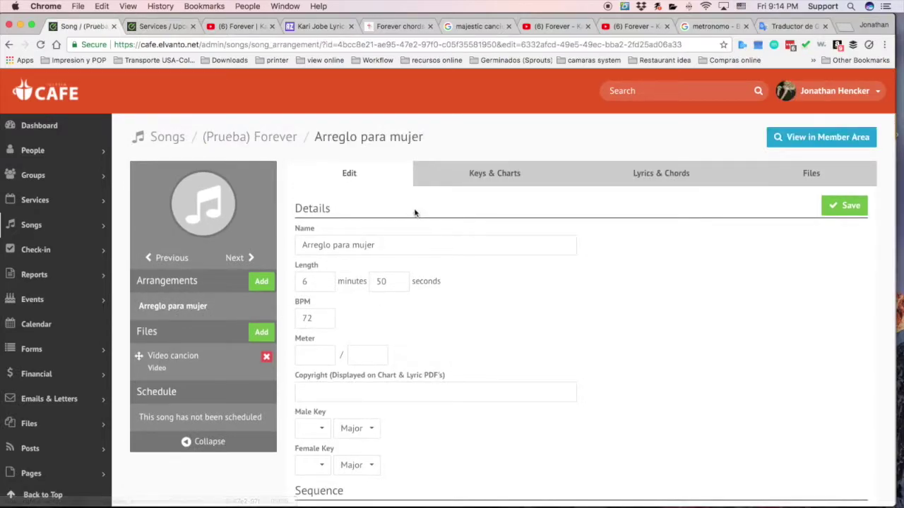
{"action": "scroll", "coordinate": [332, 268], "scroll_direction": "down", "scroll_amount": 1}
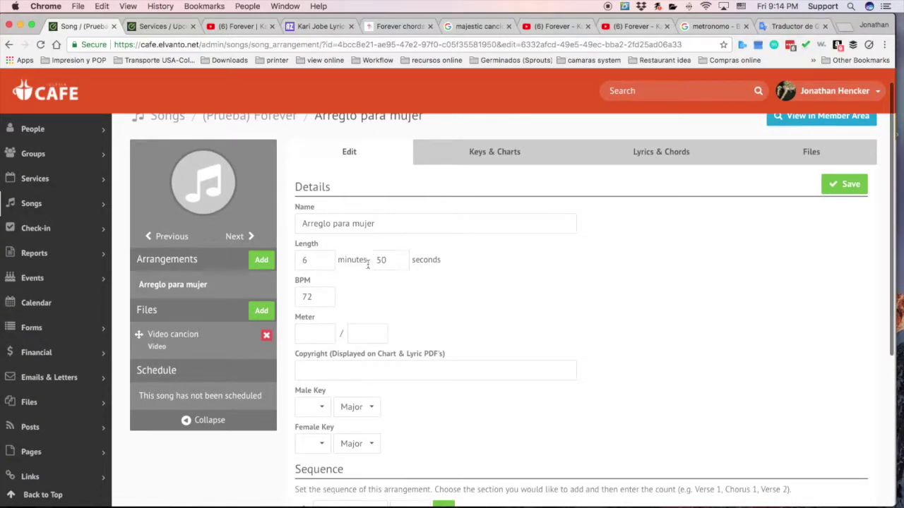
{"action": "scroll", "coordinate": [367, 265], "scroll_direction": "down", "scroll_amount": 1}
{"action": "left_click", "coordinate": [307, 309]}
{"action": "type", "text": "4"}
{"action": "key", "text": "Tab"}
{"action": "type", "text": "4"}
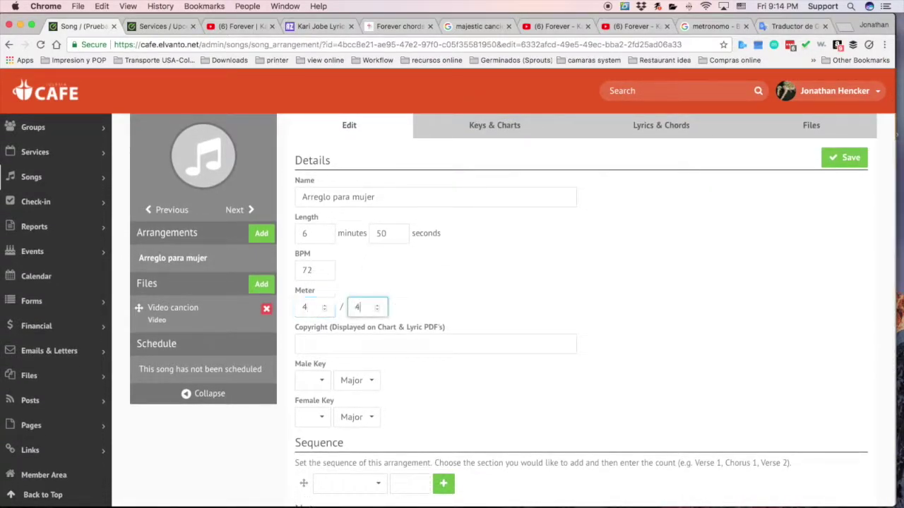
{"action": "left_click", "coordinate": [492, 294]}
Step: Leave the copyright blank and set the arrangement's female key to G Major
{"action": "scroll", "coordinate": [399, 286], "scroll_direction": "down", "scroll_amount": 1}
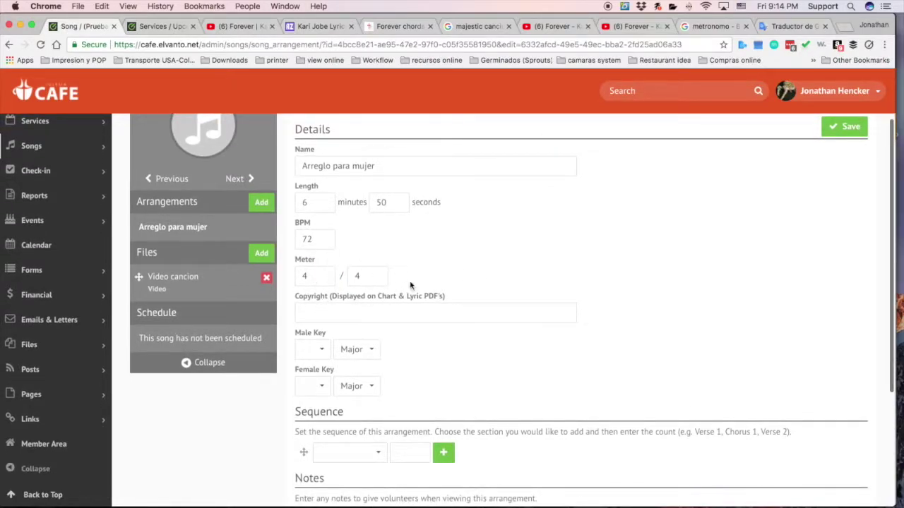
{"action": "left_click", "coordinate": [371, 307]}
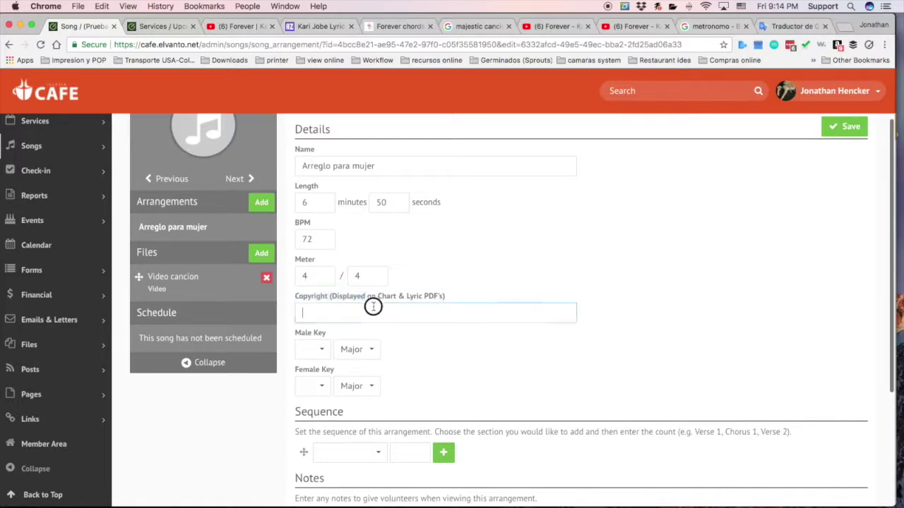
{"action": "scroll", "coordinate": [400, 349], "scroll_direction": "down", "scroll_amount": 1}
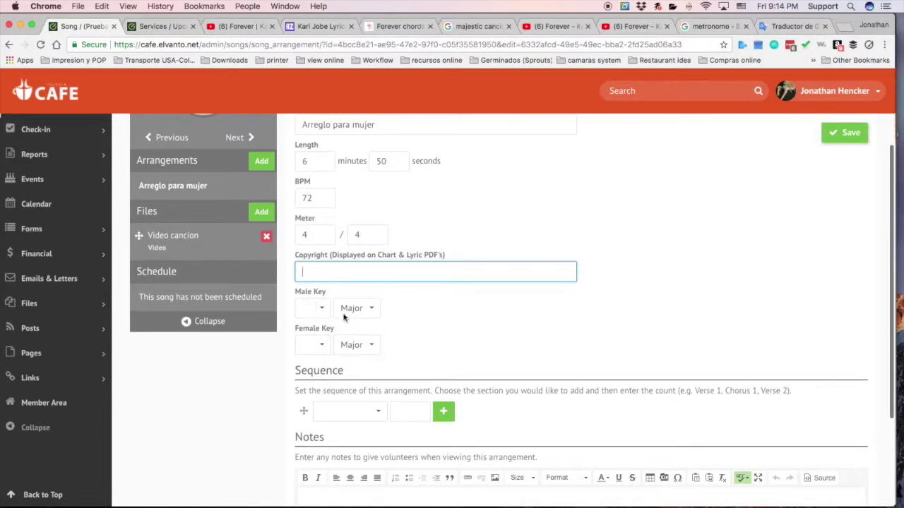
{"action": "scroll", "coordinate": [346, 311], "scroll_direction": "up", "scroll_amount": 3}
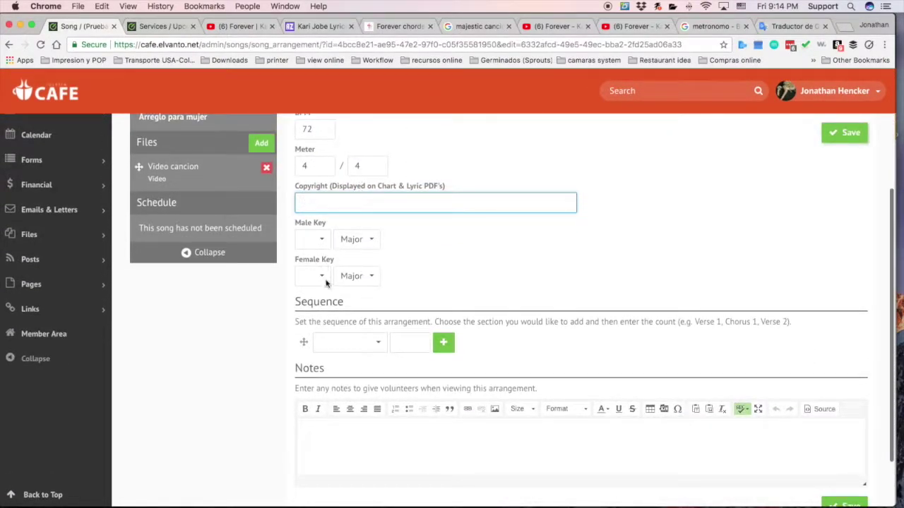
{"action": "left_click", "coordinate": [321, 276]}
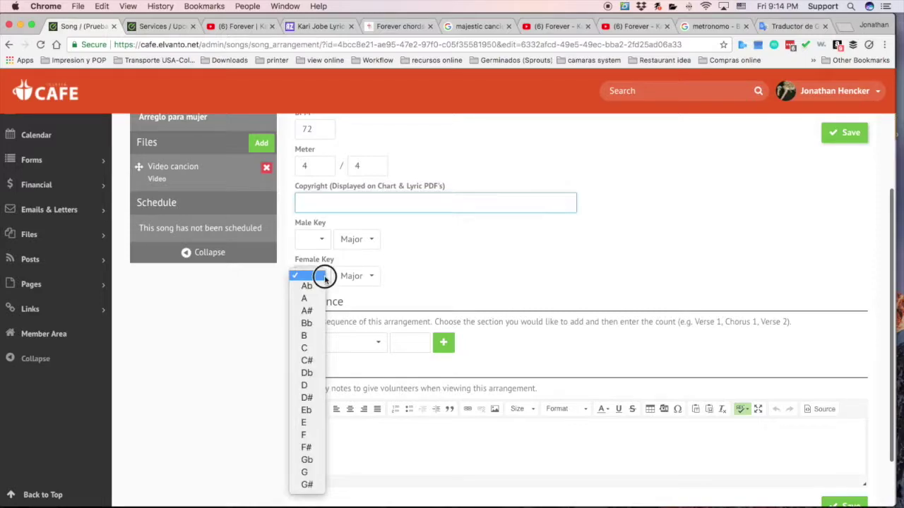
{"action": "left_click", "coordinate": [310, 472]}
{"action": "scroll", "coordinate": [459, 275], "scroll_direction": "down", "scroll_amount": 1}
{"action": "scroll", "coordinate": [424, 283], "scroll_direction": "down", "scroll_amount": 1}
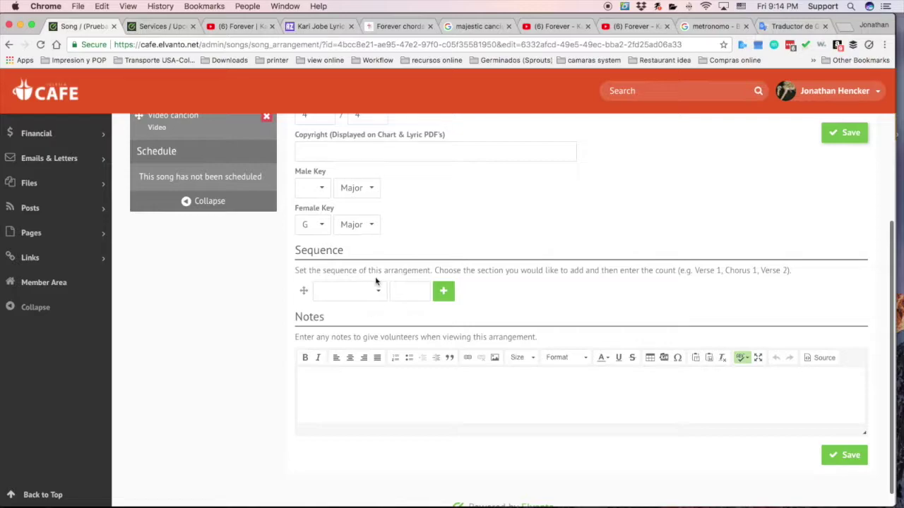
Step: Check the opening of the song's YouTube video, set Intro as the first sequence section and add another section row
{"action": "left_click", "coordinate": [241, 30]}
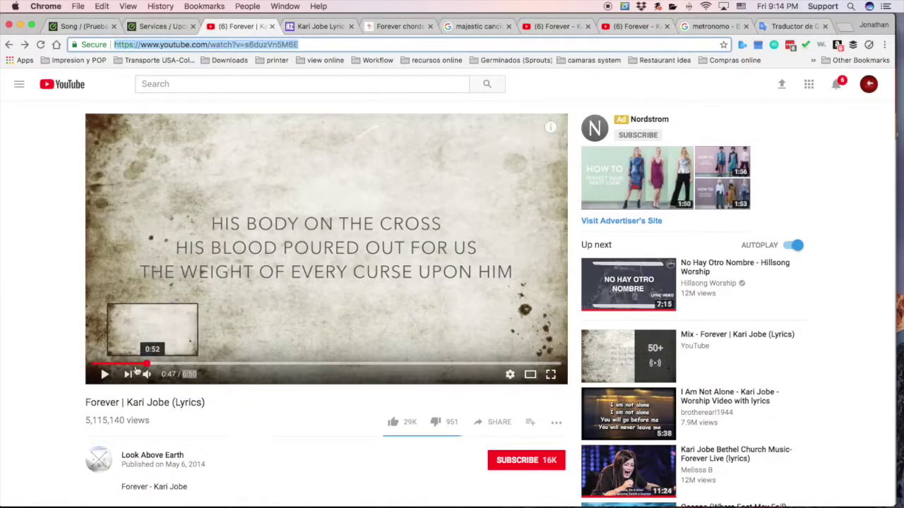
{"action": "left_click", "coordinate": [103, 365]}
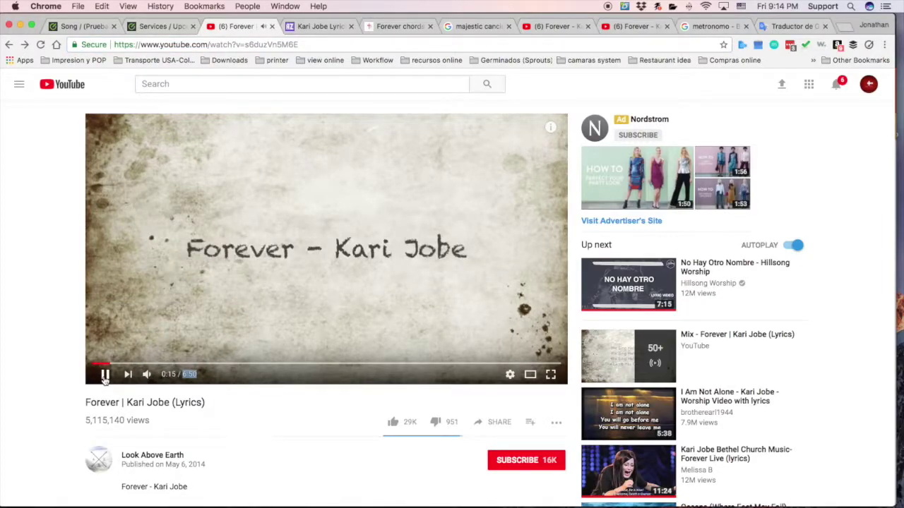
{"action": "left_click", "coordinate": [104, 375]}
{"action": "left_click", "coordinate": [83, 27]}
{"action": "left_click", "coordinate": [372, 297]}
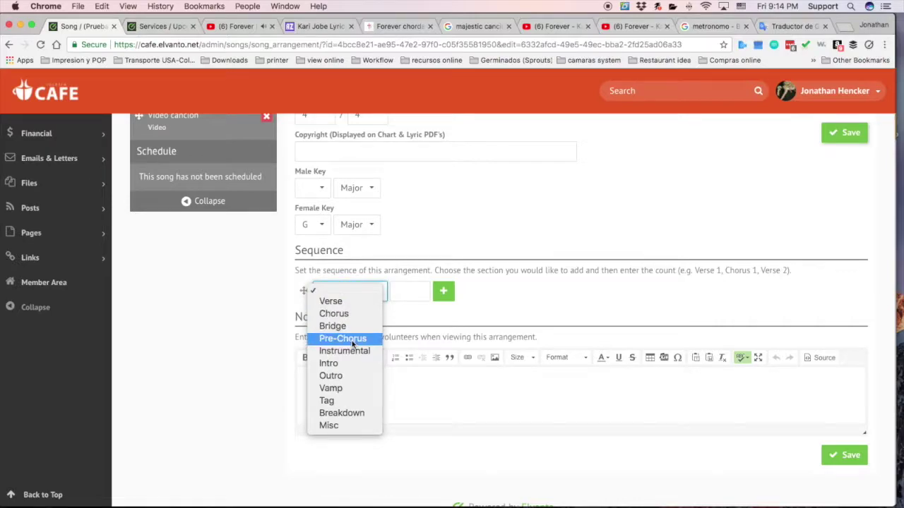
{"action": "left_click", "coordinate": [354, 364]}
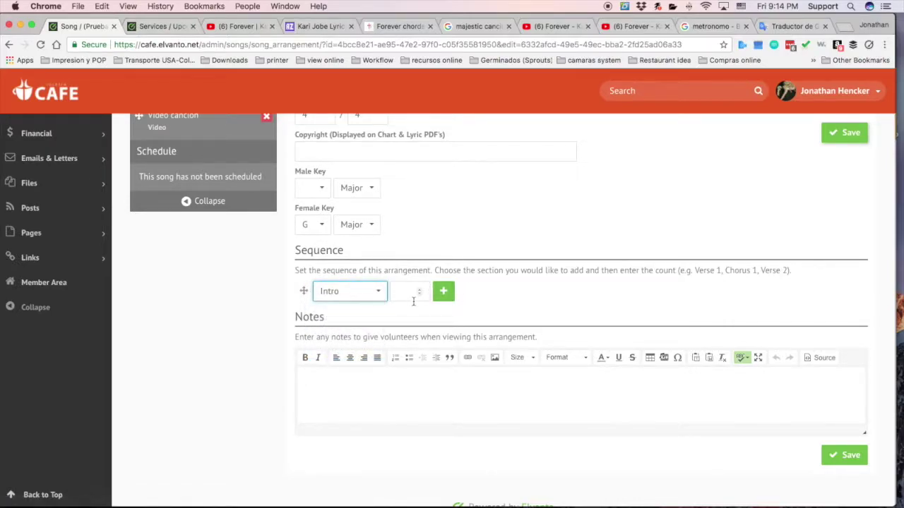
{"action": "left_click", "coordinate": [444, 291]}
Step: Check what follows the intro in the YouTube video and set the second sequence section to Verse 1
{"action": "left_click", "coordinate": [238, 26]}
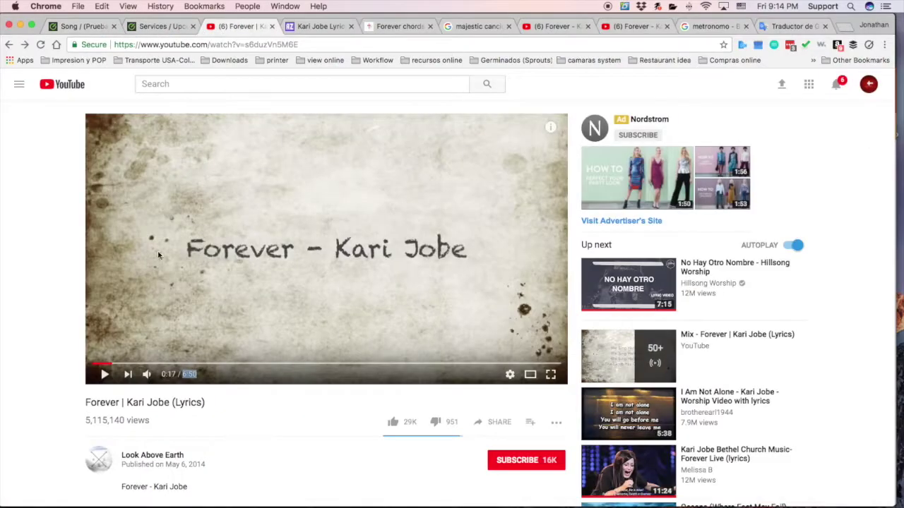
{"action": "left_click", "coordinate": [105, 374]}
{"action": "left_click", "coordinate": [131, 365]}
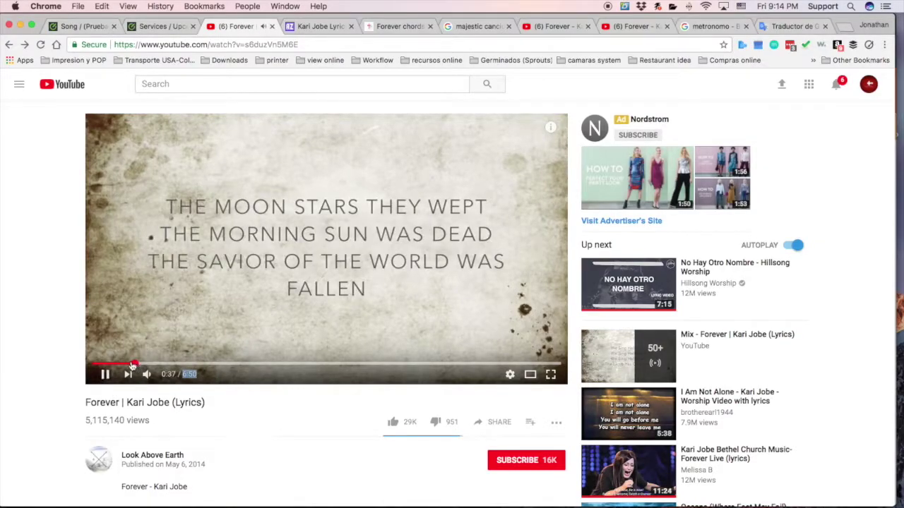
{"action": "left_click", "coordinate": [104, 374]}
{"action": "left_click", "coordinate": [91, 28]}
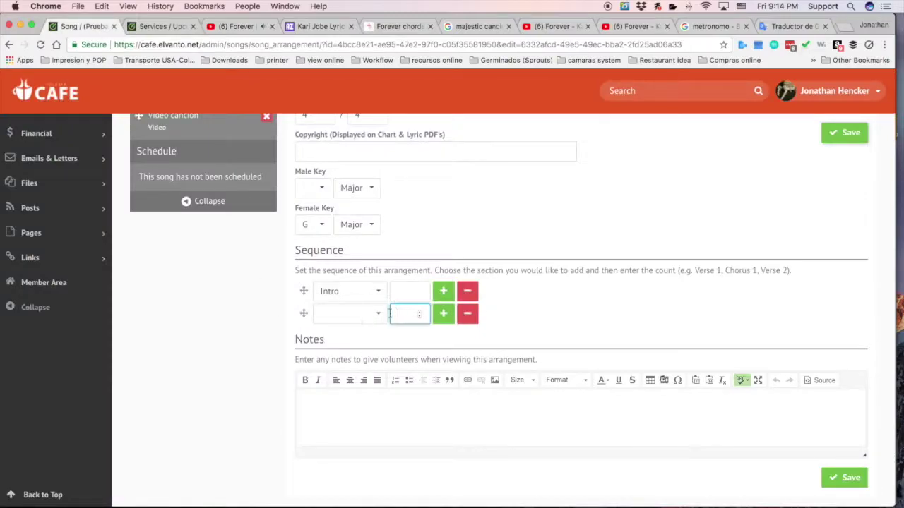
{"action": "left_click", "coordinate": [378, 313]}
{"action": "left_click", "coordinate": [339, 319]}
{"action": "left_click", "coordinate": [406, 314]}
{"action": "type", "text": "1"}
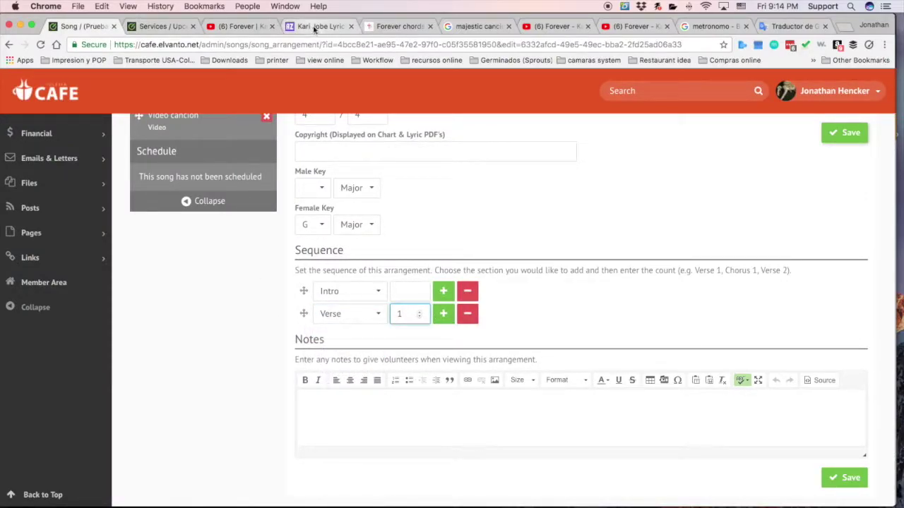
Step: Check the song's section order on the WorshipChords and AZLyrics pages, and return to the arrangement
{"action": "left_click", "coordinate": [318, 26]}
{"action": "left_click", "coordinate": [396, 26]}
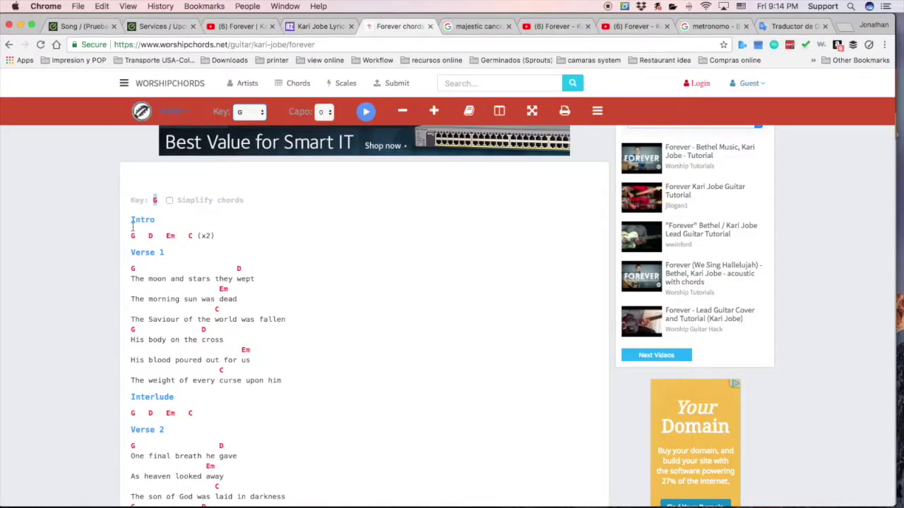
{"action": "left_click", "coordinate": [320, 27]}
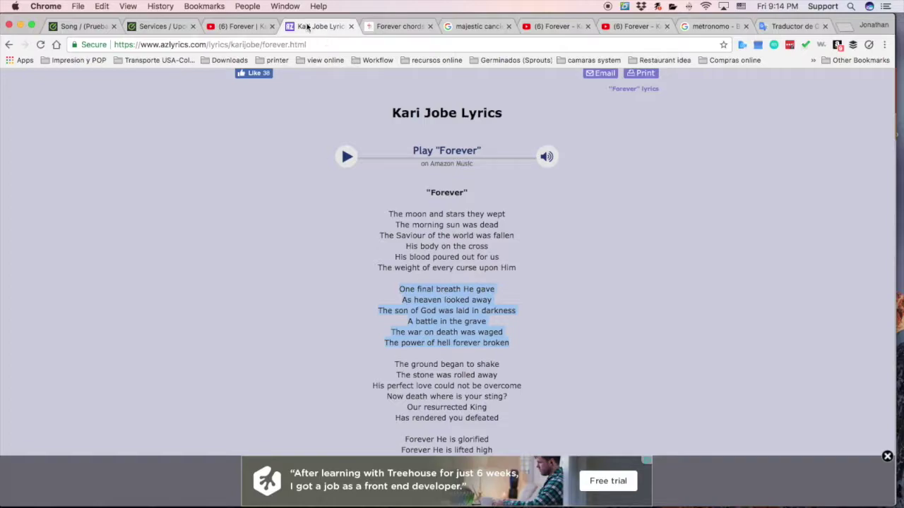
{"action": "left_click", "coordinate": [81, 26]}
{"action": "scroll", "coordinate": [246, 304], "scroll_direction": "up", "scroll_amount": 3}
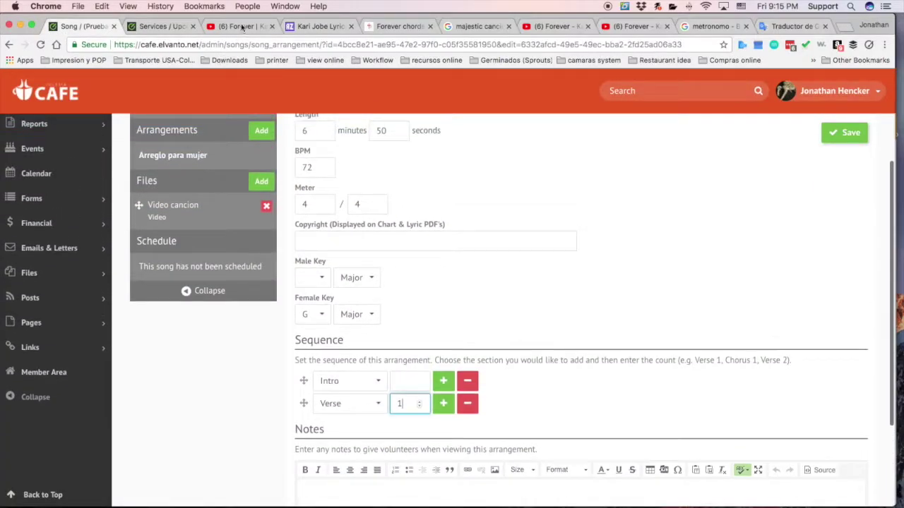
Step: Play the song's YouTube video through the first verse to check what follows it, and return to the arrangement's sequence
{"action": "left_click", "coordinate": [241, 27]}
{"action": "left_click", "coordinate": [99, 375]}
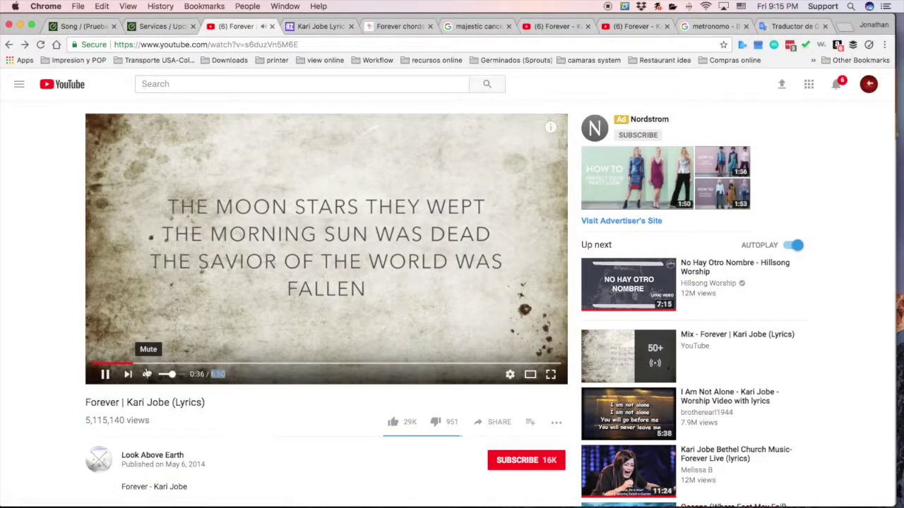
{"action": "left_click", "coordinate": [158, 365]}
{"action": "left_click", "coordinate": [153, 364]}
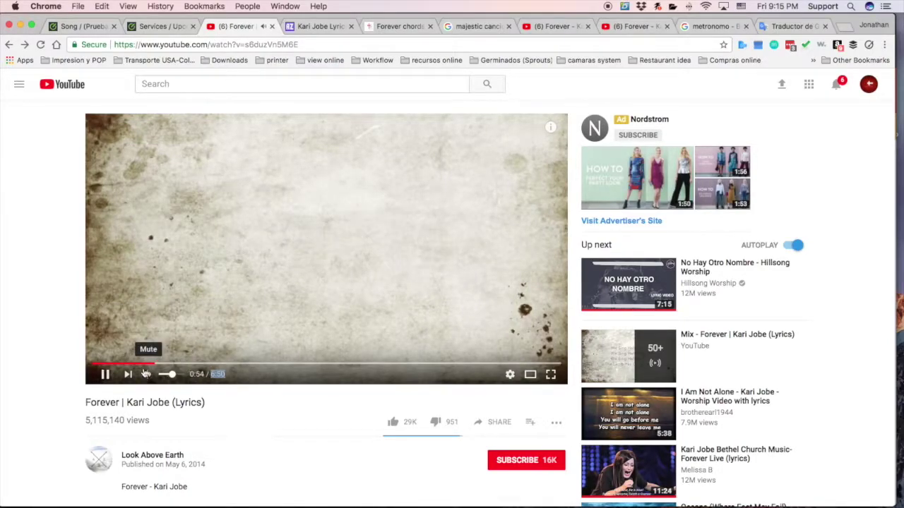
{"action": "left_click", "coordinate": [143, 239]}
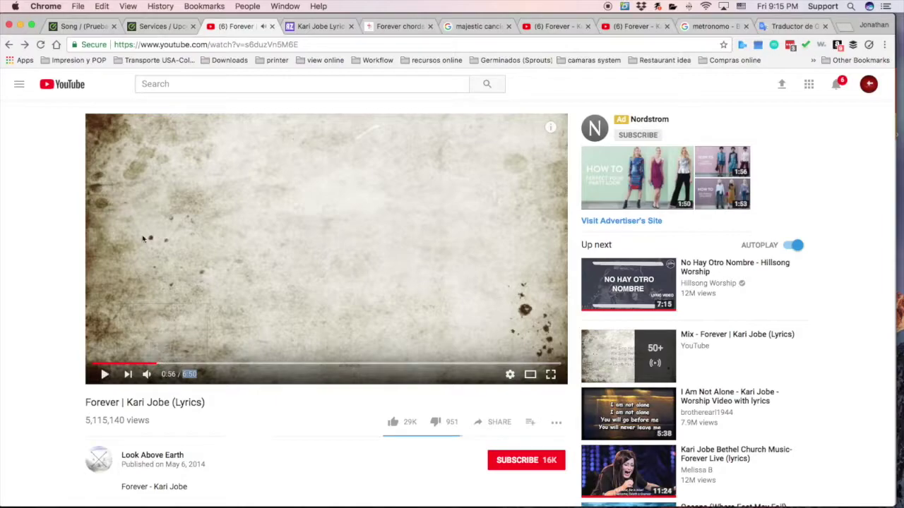
{"action": "left_click", "coordinate": [79, 29]}
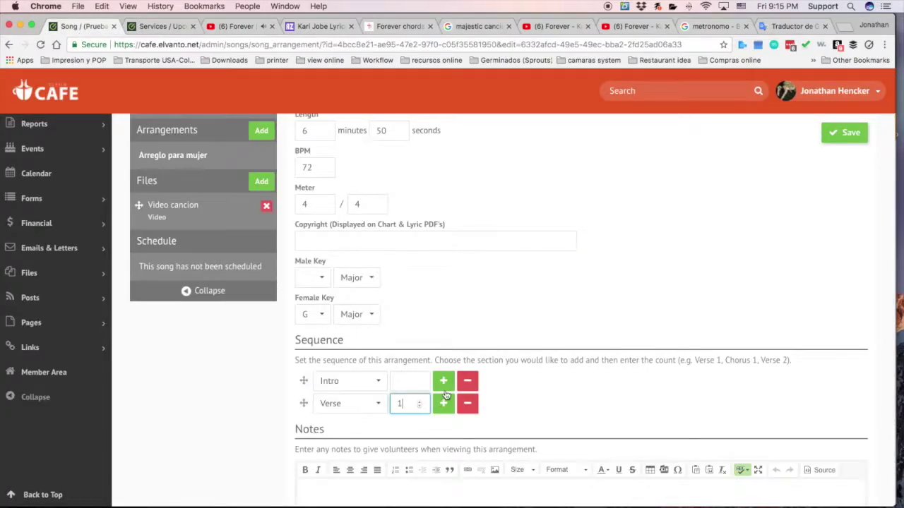
{"action": "scroll", "coordinate": [430, 392], "scroll_direction": "down", "scroll_amount": 2}
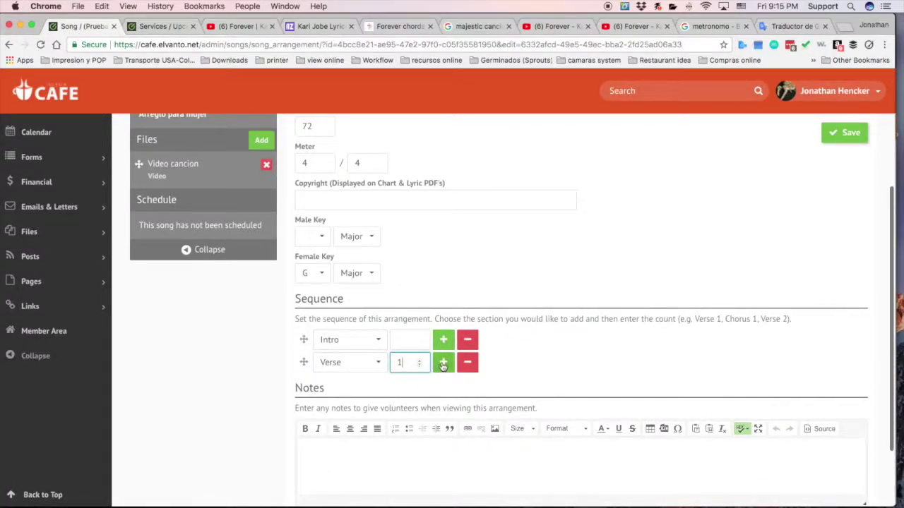
{"action": "scroll", "coordinate": [416, 354], "scroll_direction": "down", "scroll_amount": 1}
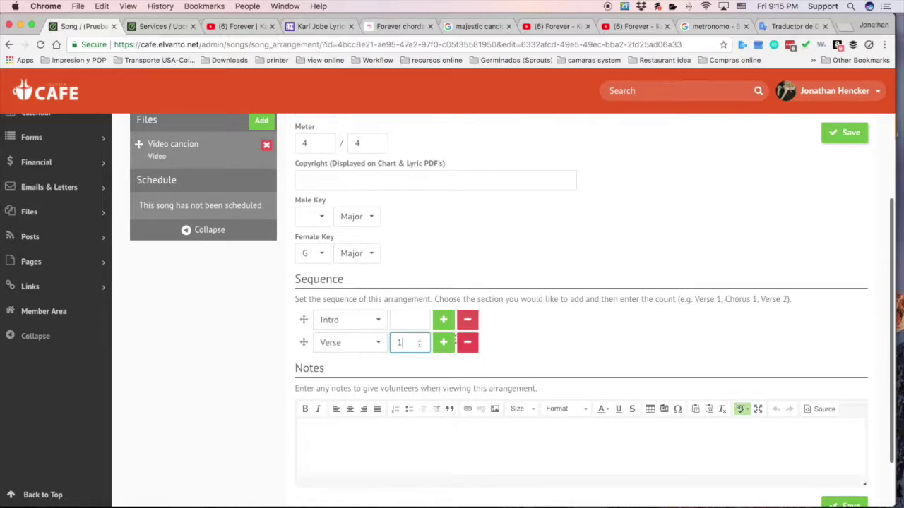
Step: Check the section after the first verse in the YouTube video and add Verse 2 as the third sequence section
{"action": "left_click", "coordinate": [233, 27]}
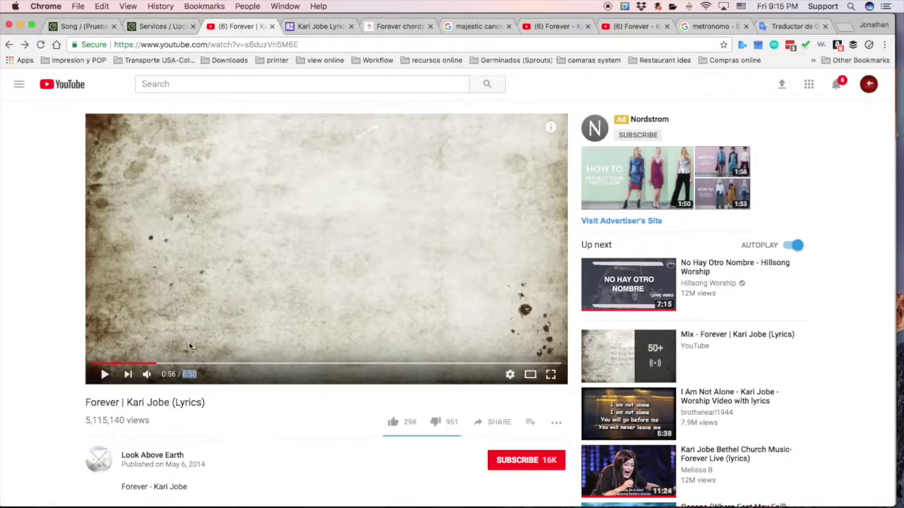
{"action": "left_click", "coordinate": [105, 375]}
{"action": "left_click", "coordinate": [168, 365]}
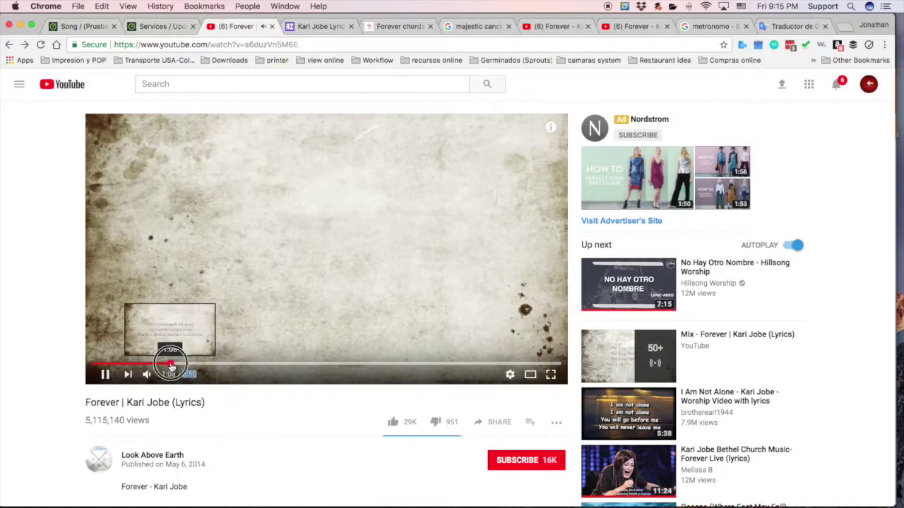
{"action": "left_click", "coordinate": [105, 374]}
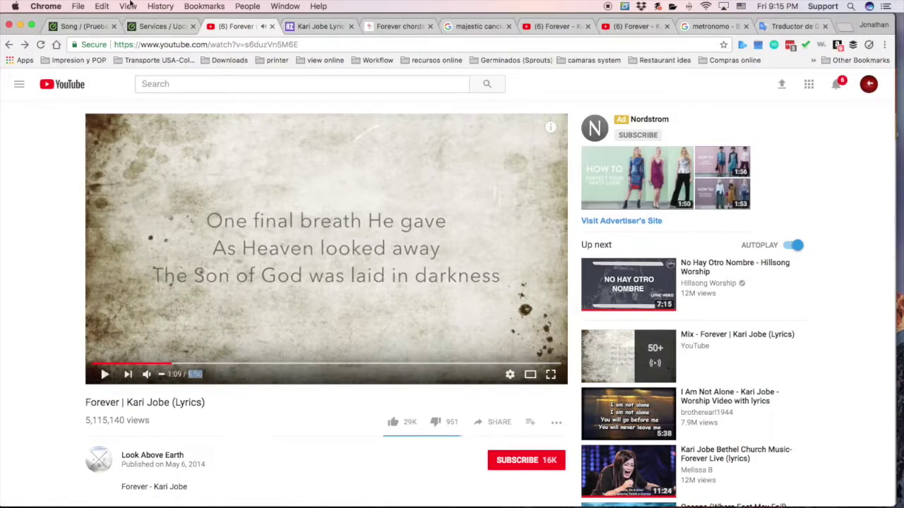
{"action": "left_click", "coordinate": [96, 27]}
{"action": "left_click", "coordinate": [444, 343]}
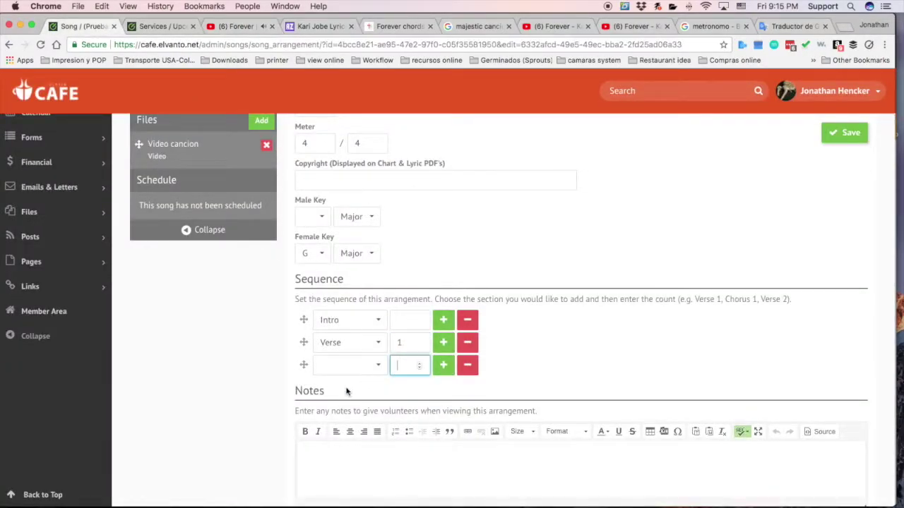
{"action": "left_click", "coordinate": [357, 368]}
{"action": "left_click", "coordinate": [347, 375]}
{"action": "left_click", "coordinate": [394, 365]}
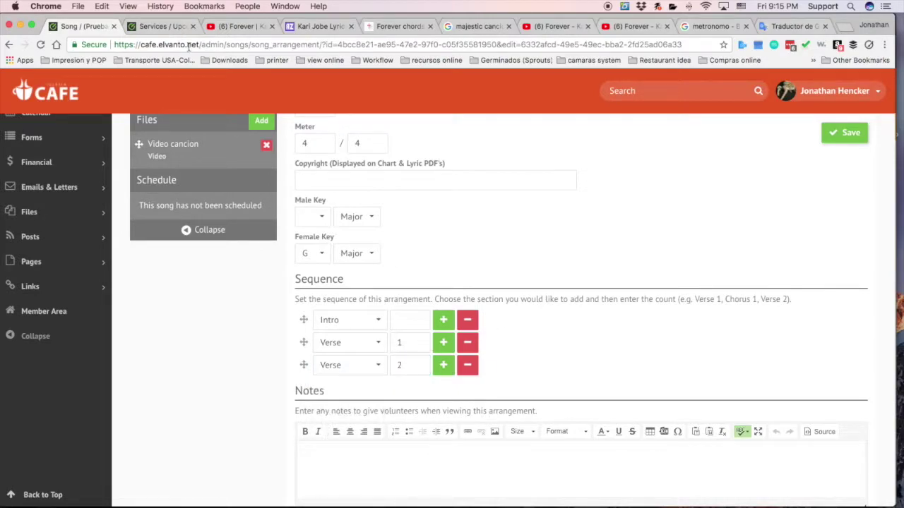
Step: Check what follows the second verse in the YouTube video and add Pre-Chorus as the fourth sequence section
{"action": "left_click", "coordinate": [232, 27]}
{"action": "left_click", "coordinate": [201, 364]}
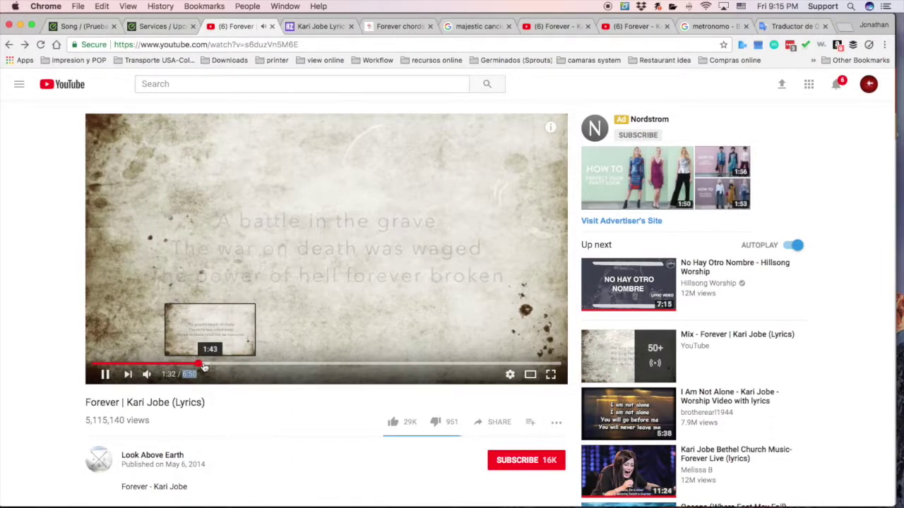
{"action": "left_click", "coordinate": [104, 375]}
{"action": "left_click", "coordinate": [70, 28]}
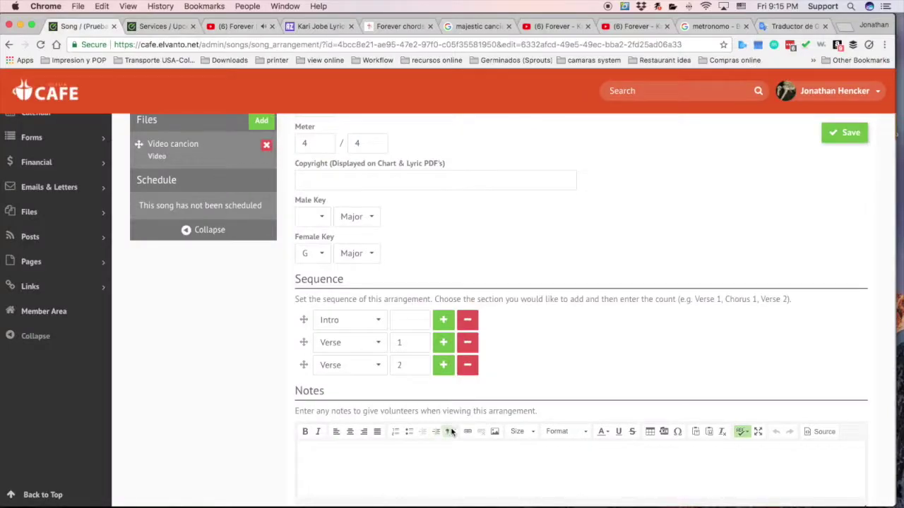
{"action": "left_click", "coordinate": [443, 367]}
{"action": "left_click", "coordinate": [343, 388]}
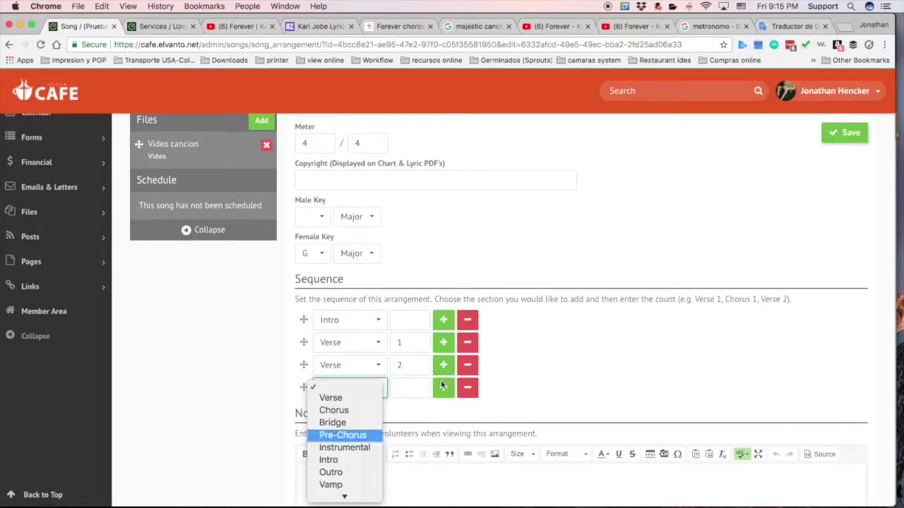
{"action": "key", "text": "Return"}
{"action": "scroll", "coordinate": [525, 379], "scroll_direction": "down", "scroll_amount": 2}
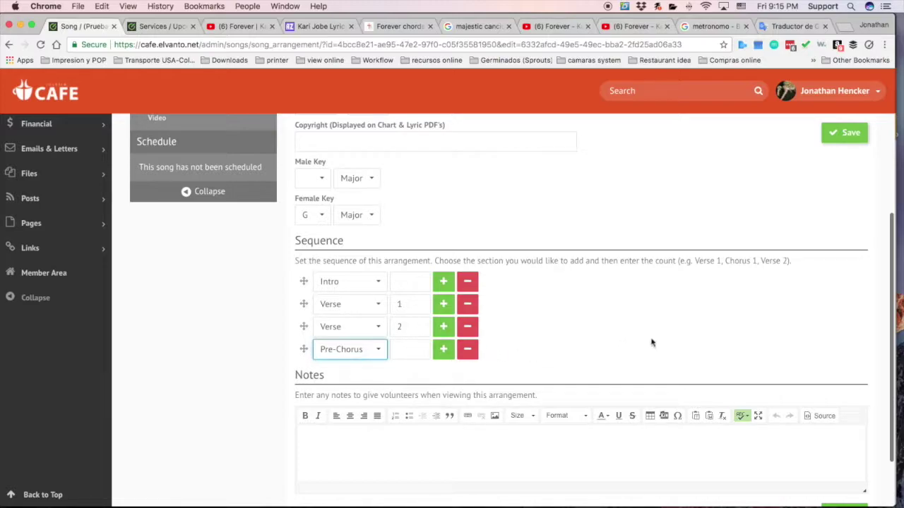
Step: Add a fifth sequence row, check what follows the pre-chorus in the YouTube video, and set the row to Chorus
{"action": "left_click", "coordinate": [442, 351]}
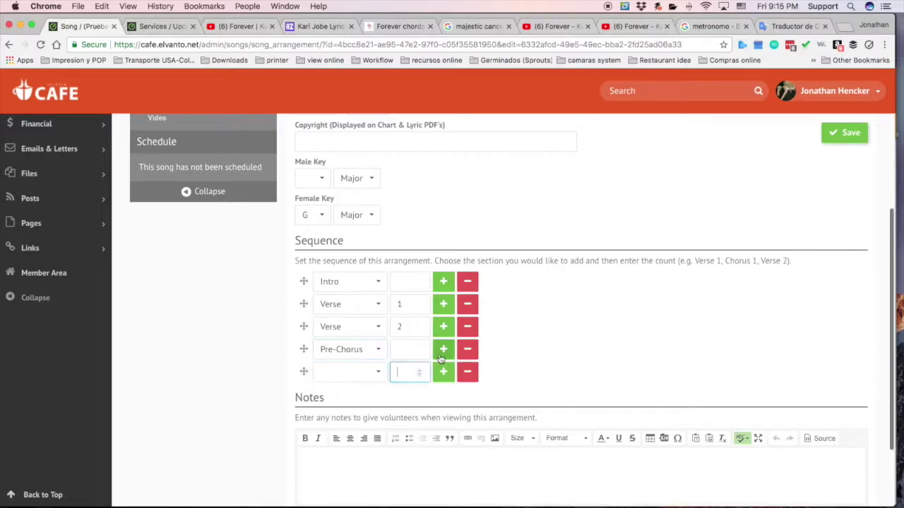
{"action": "left_click", "coordinate": [145, 28]}
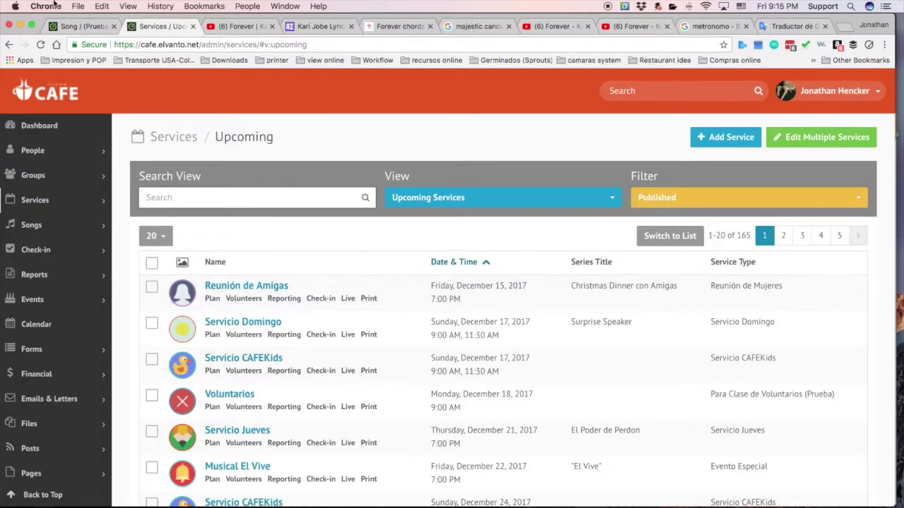
{"action": "left_click", "coordinate": [211, 27]}
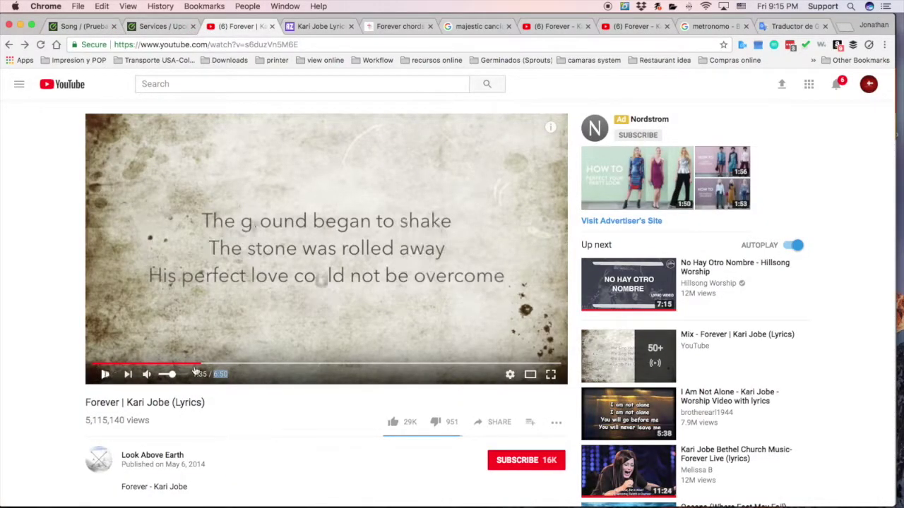
{"action": "left_click", "coordinate": [230, 365]}
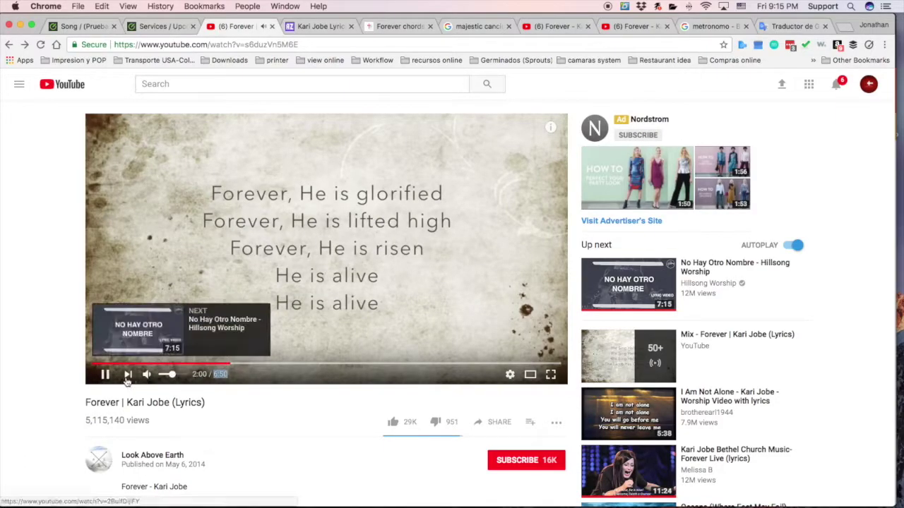
{"action": "left_click", "coordinate": [106, 28]}
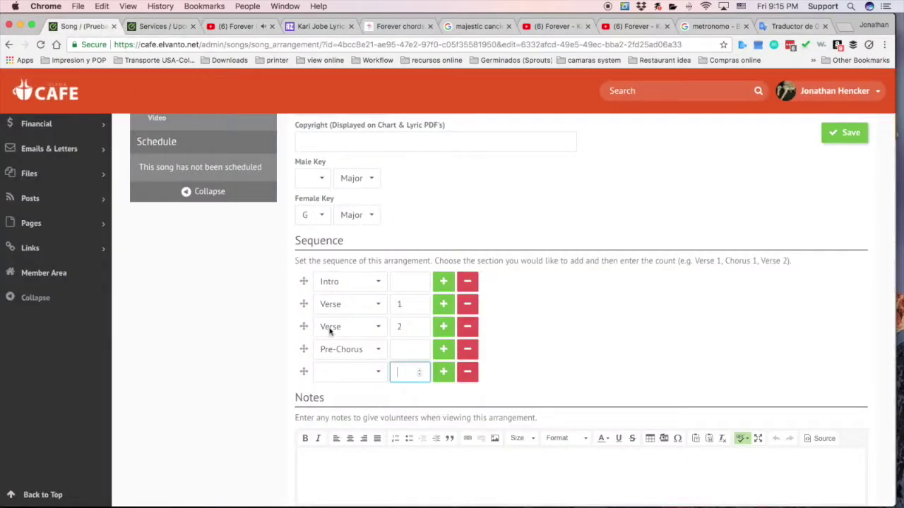
{"action": "left_click", "coordinate": [360, 377]}
{"action": "left_click", "coordinate": [333, 391]}
{"action": "scroll", "coordinate": [531, 355], "scroll_direction": "down", "scroll_amount": 1}
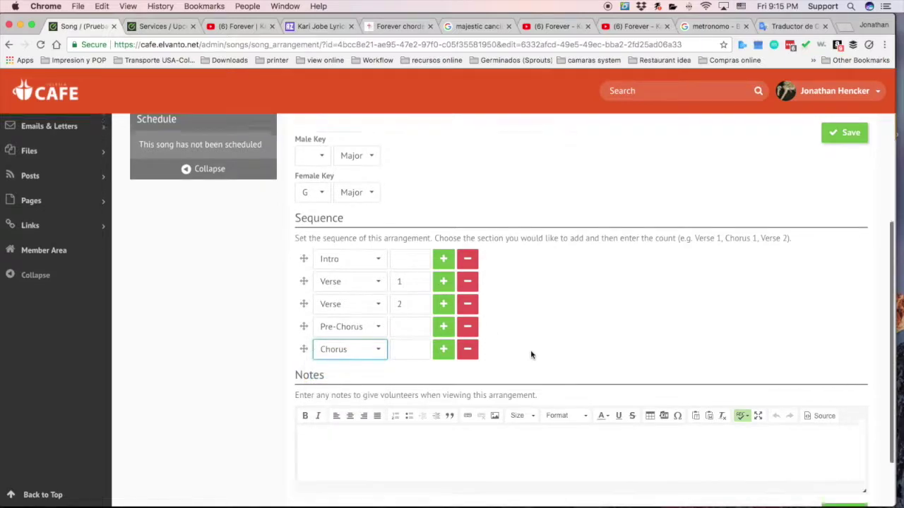
Step: Check what follows the first chorus in the YouTube video and add Pre-Chorus as the sixth sequence section
{"action": "left_click", "coordinate": [163, 26]}
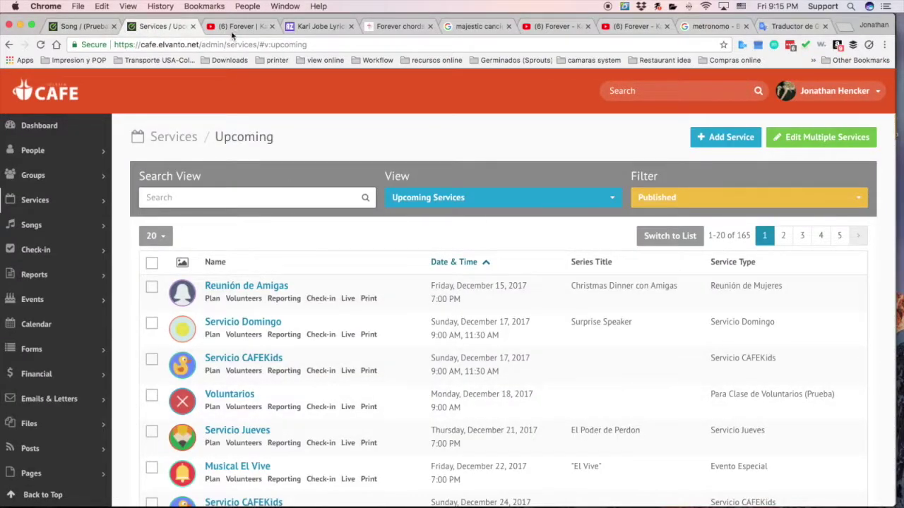
{"action": "left_click", "coordinate": [233, 28]}
{"action": "left_click", "coordinate": [104, 374]}
{"action": "left_click", "coordinate": [254, 365]}
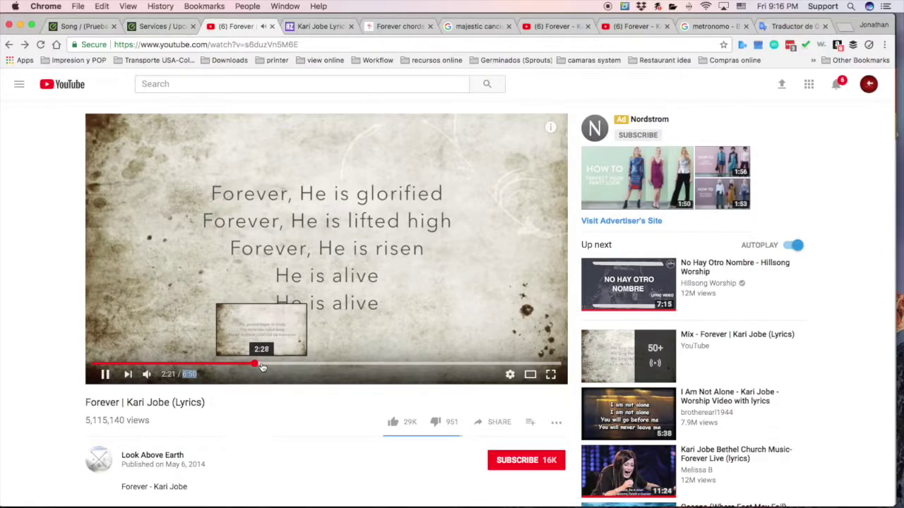
{"action": "left_click", "coordinate": [262, 365]}
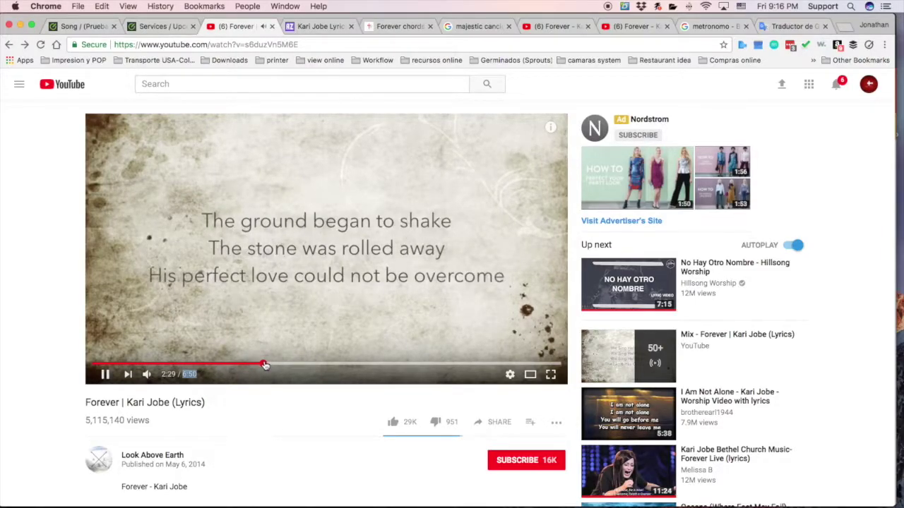
{"action": "left_click", "coordinate": [88, 26]}
{"action": "left_click", "coordinate": [439, 337]}
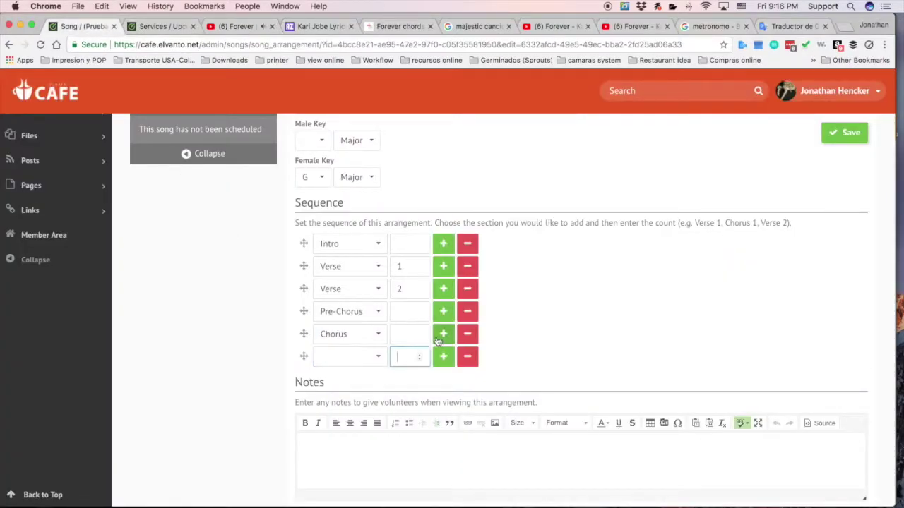
{"action": "left_click", "coordinate": [339, 356]}
{"action": "left_click", "coordinate": [358, 405]}
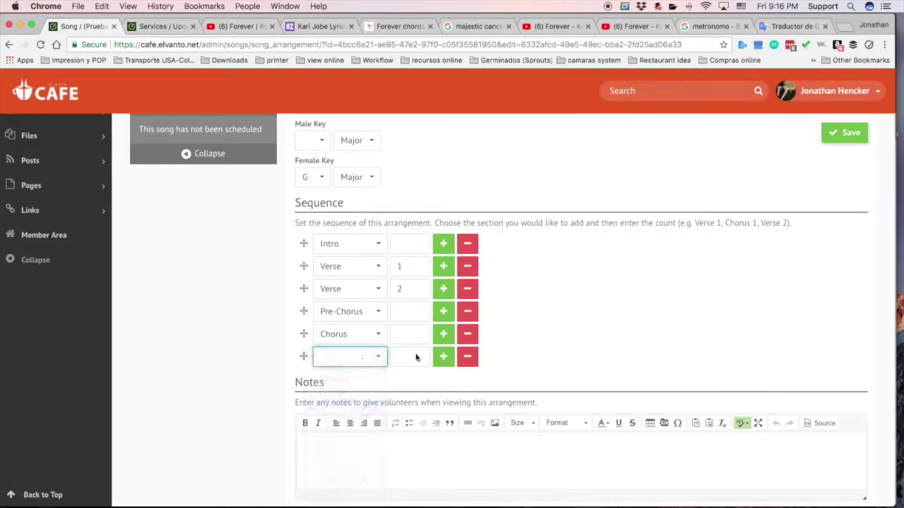
Step: Add another row to the sequence and set this seventh section to Chorus
{"action": "left_click", "coordinate": [443, 356]}
{"action": "left_click", "coordinate": [357, 385]}
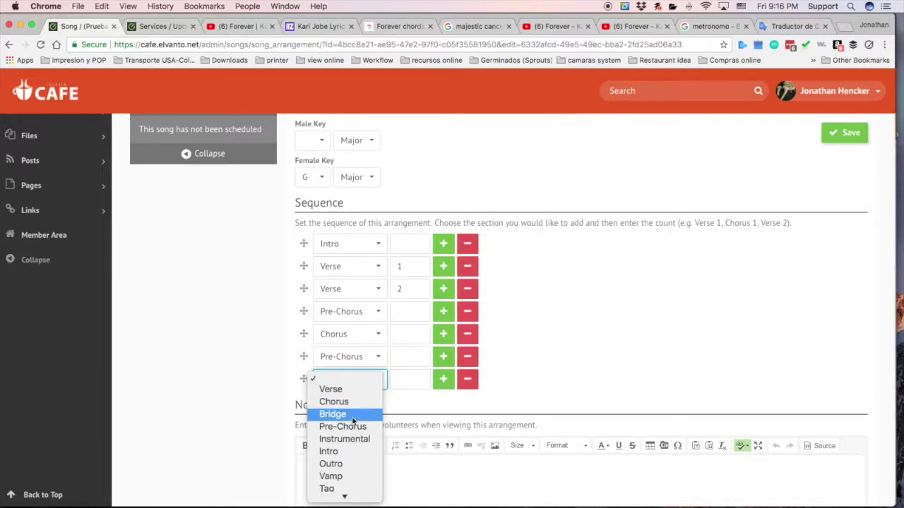
{"action": "left_click", "coordinate": [346, 402]}
Step: Check what follows the second chorus in the YouTube video and add Instrumental as the eighth sequence section
{"action": "left_click", "coordinate": [227, 21]}
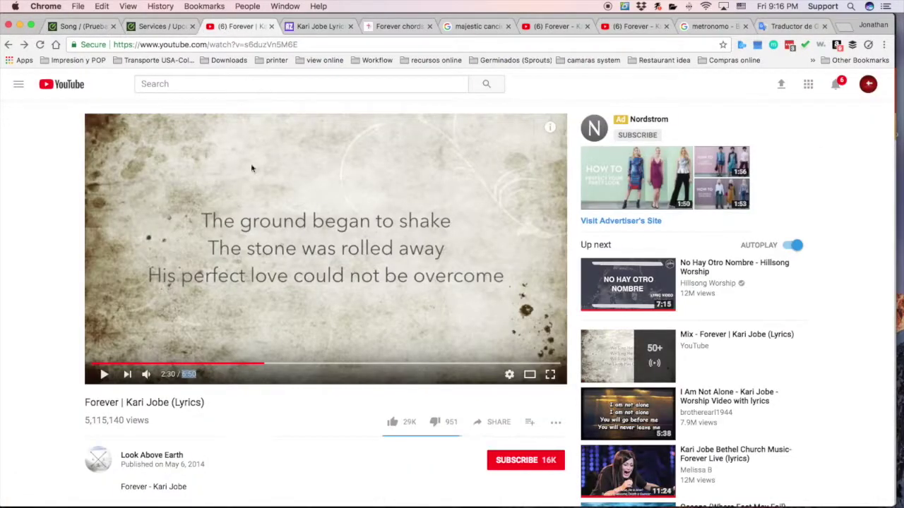
{"action": "left_click", "coordinate": [296, 365]}
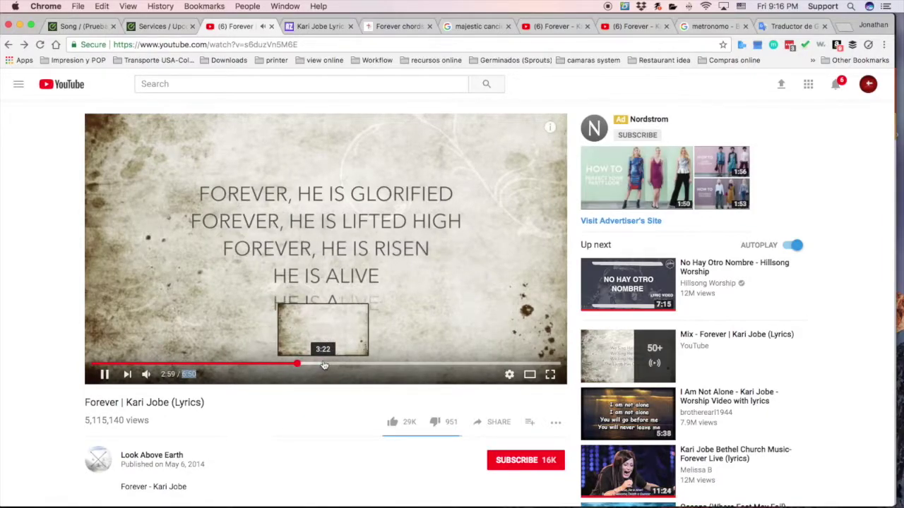
{"action": "left_click", "coordinate": [323, 365]}
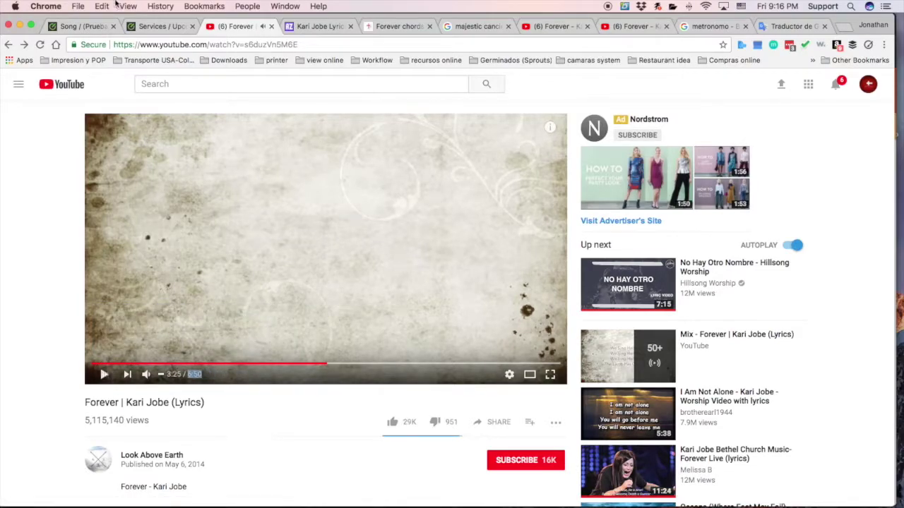
{"action": "left_click", "coordinate": [158, 28]}
{"action": "left_click", "coordinate": [103, 26]}
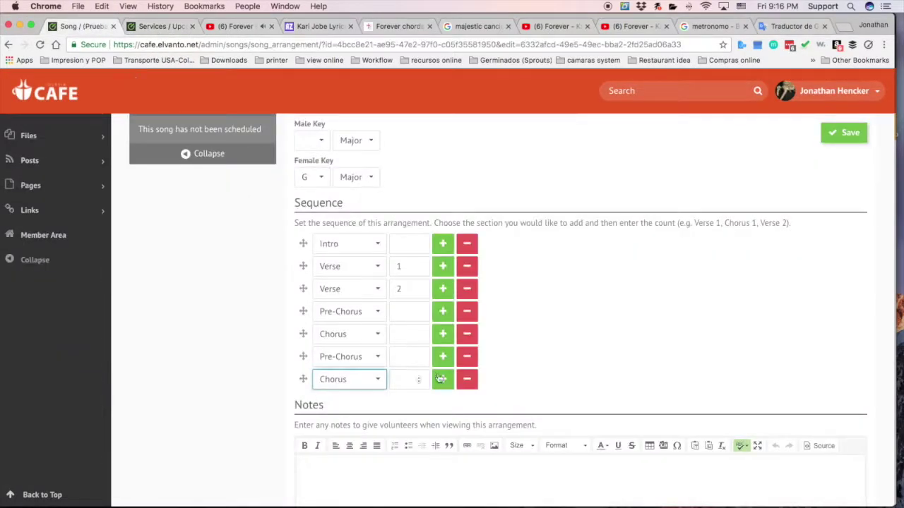
{"action": "scroll", "coordinate": [448, 354], "scroll_direction": "down", "scroll_amount": 1}
{"action": "left_click", "coordinate": [443, 354]}
{"action": "left_click", "coordinate": [360, 376]}
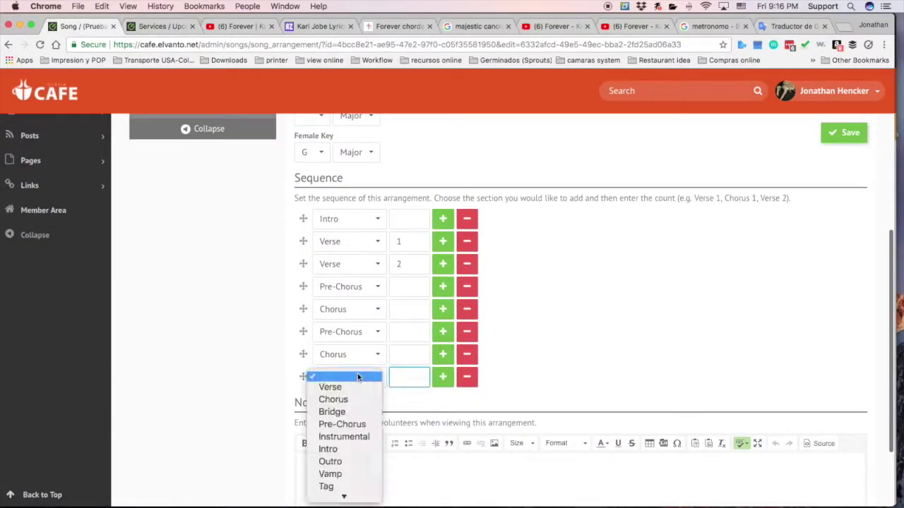
{"action": "left_click", "coordinate": [345, 437]}
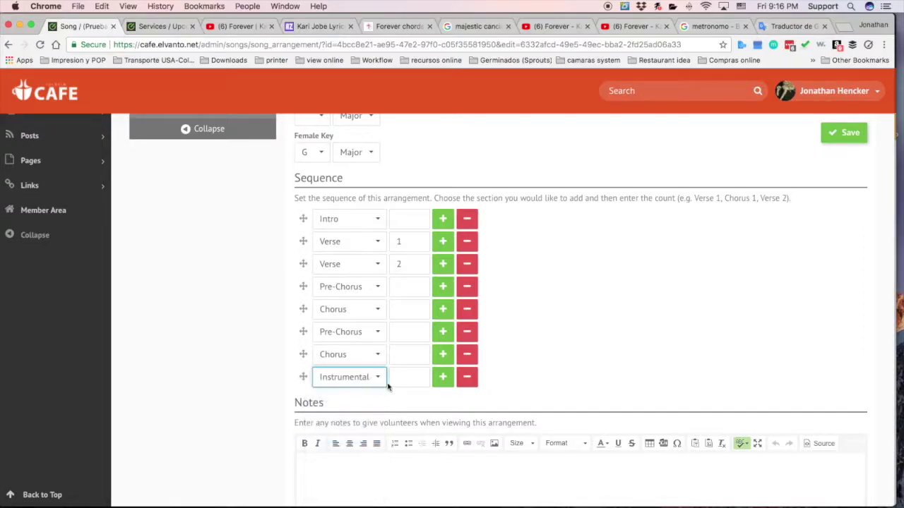
Step: Check what follows the instrumental in the YouTube video and add Bridge as the ninth sequence section
{"action": "scroll", "coordinate": [488, 355], "scroll_direction": "down", "scroll_amount": 2}
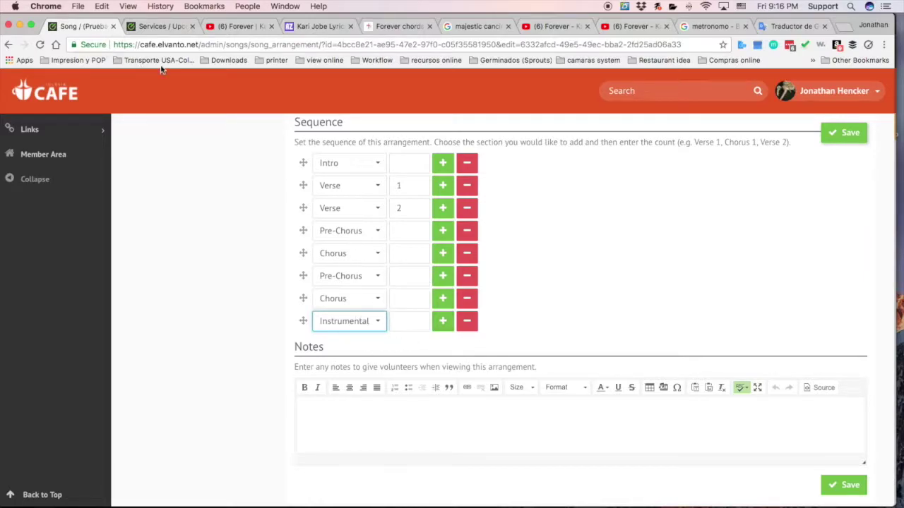
{"action": "left_click", "coordinate": [157, 27]}
{"action": "left_click", "coordinate": [238, 26]}
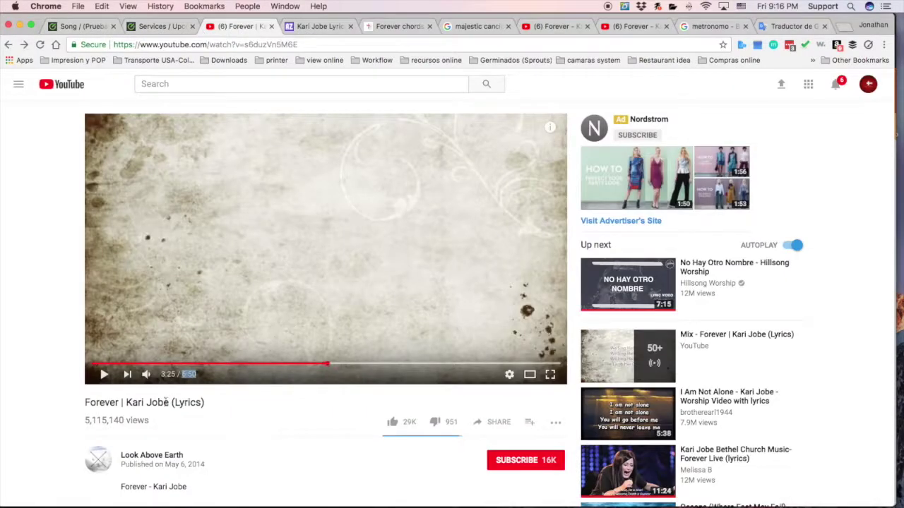
{"action": "left_click", "coordinate": [99, 374]}
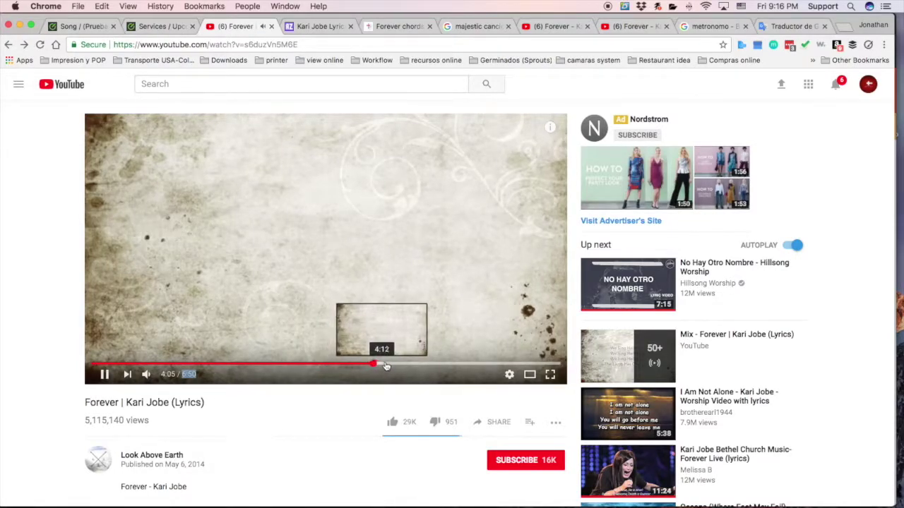
{"action": "left_click", "coordinate": [386, 365]}
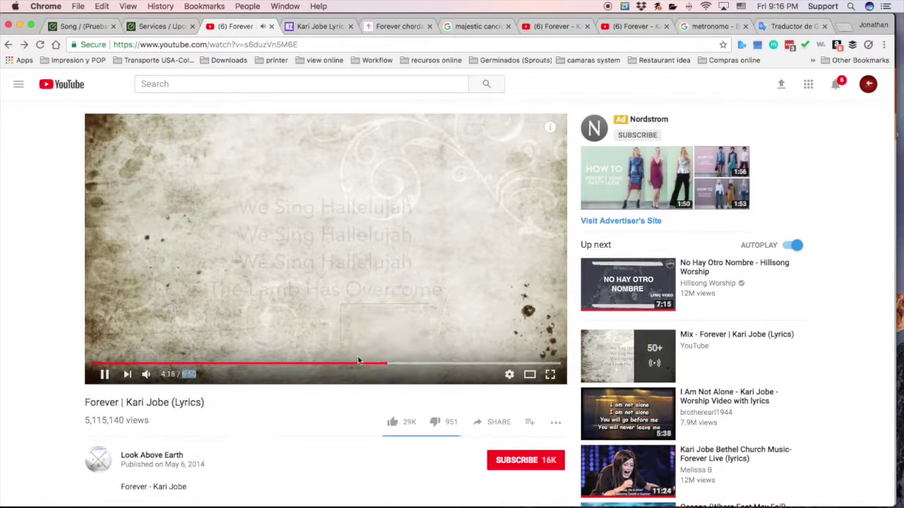
{"action": "left_click", "coordinate": [82, 27]}
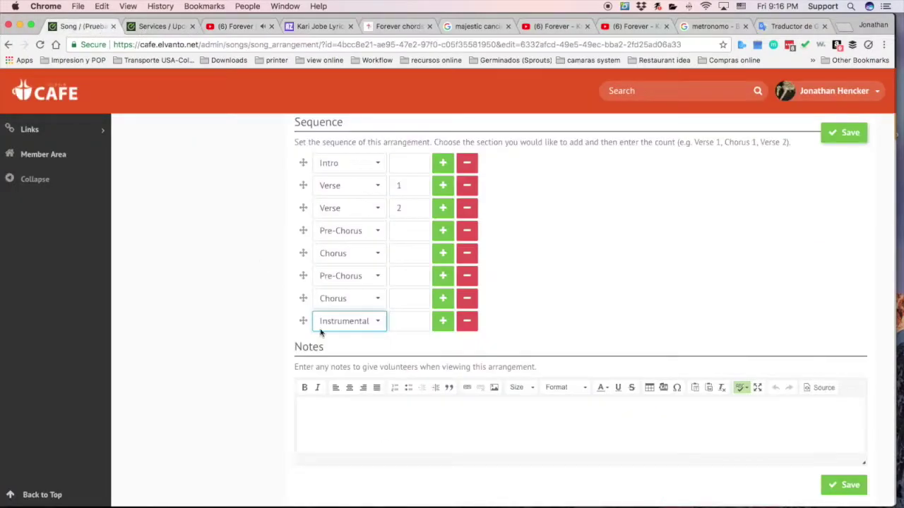
{"action": "left_click", "coordinate": [438, 323]}
{"action": "left_click", "coordinate": [349, 344]}
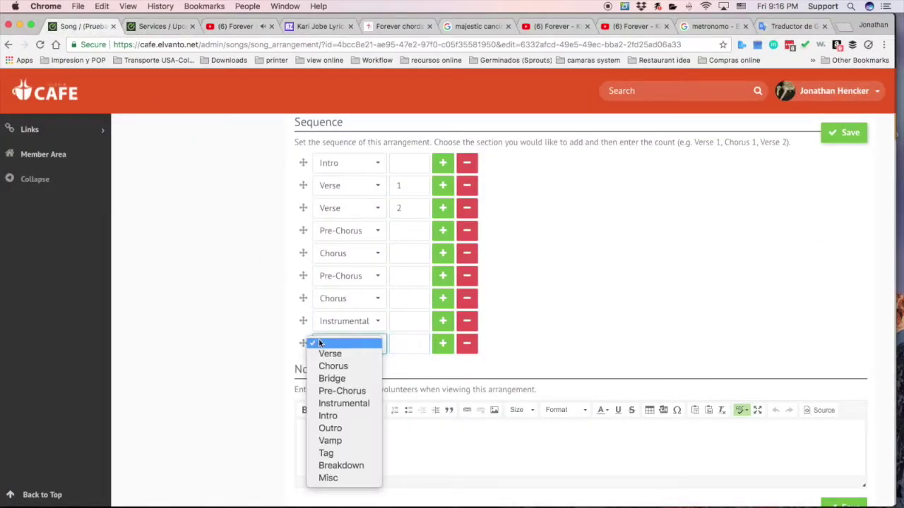
{"action": "left_click", "coordinate": [364, 374]}
Step: Check what follows the bridge in the YouTube video and add Chorus as the tenth sequence section
{"action": "left_click", "coordinate": [240, 26]}
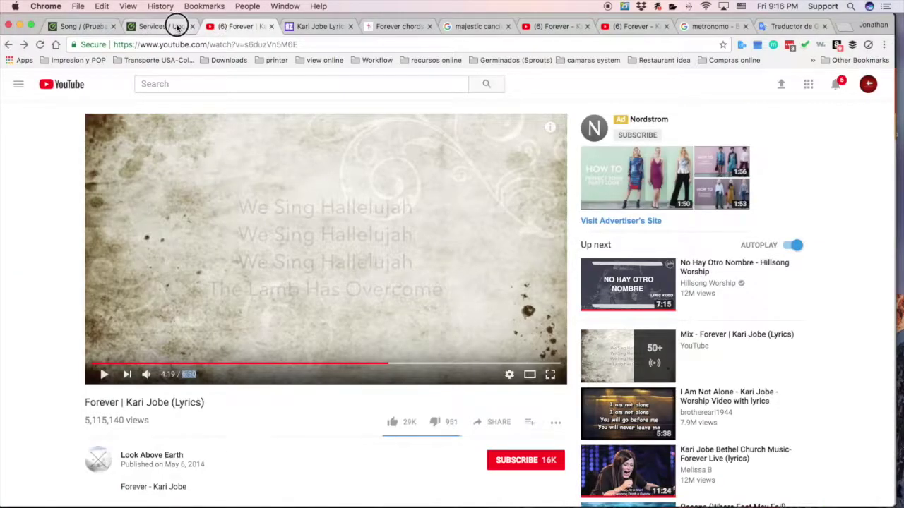
{"action": "left_click", "coordinate": [173, 26]}
{"action": "left_click", "coordinate": [225, 27]}
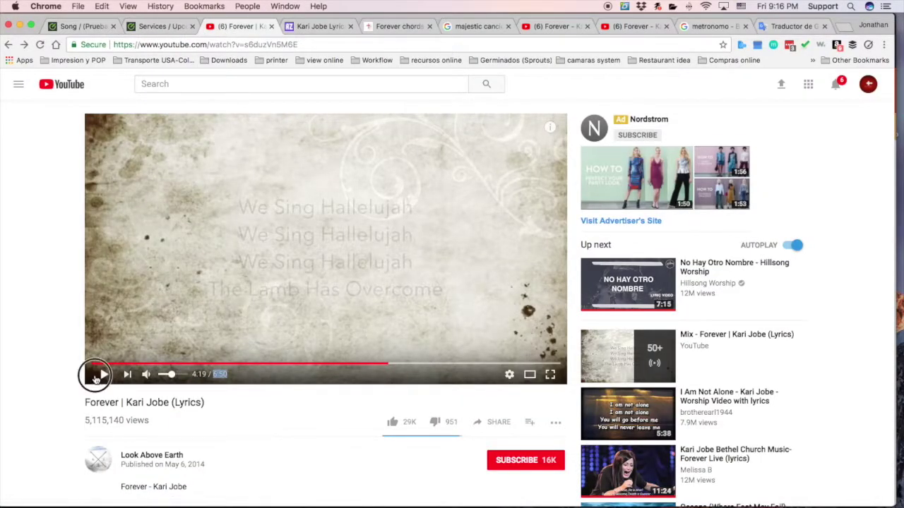
{"action": "left_click_drag", "start_coordinate": [427, 364], "coordinate": [473, 365]}
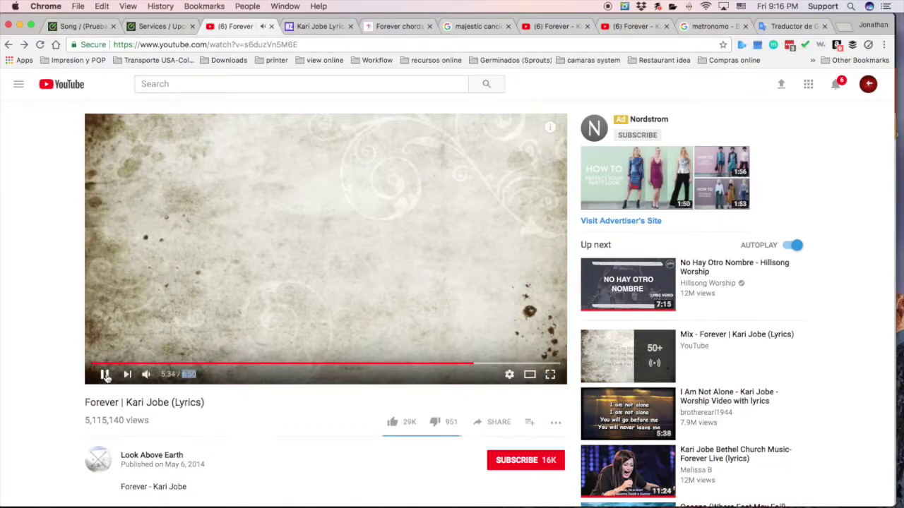
{"action": "left_click", "coordinate": [92, 26]}
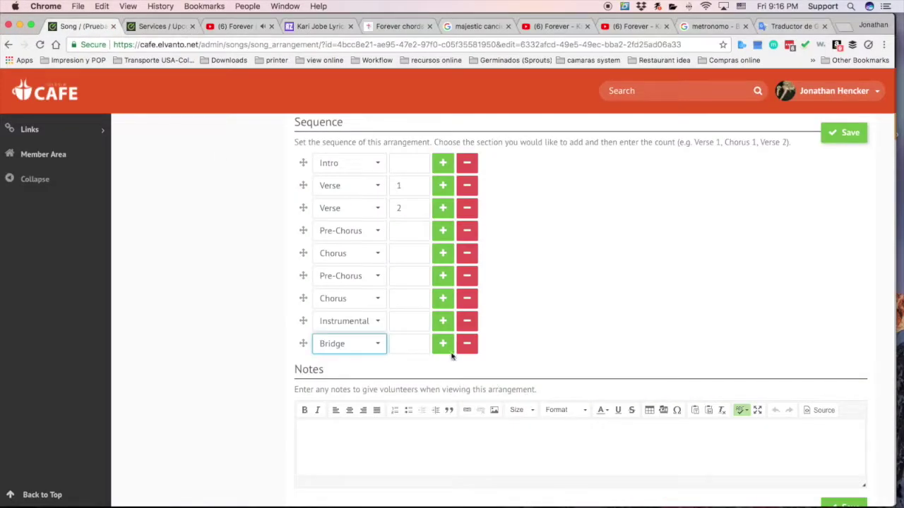
{"action": "left_click", "coordinate": [443, 343]}
{"action": "left_click", "coordinate": [346, 366]}
{"action": "left_click", "coordinate": [331, 388]}
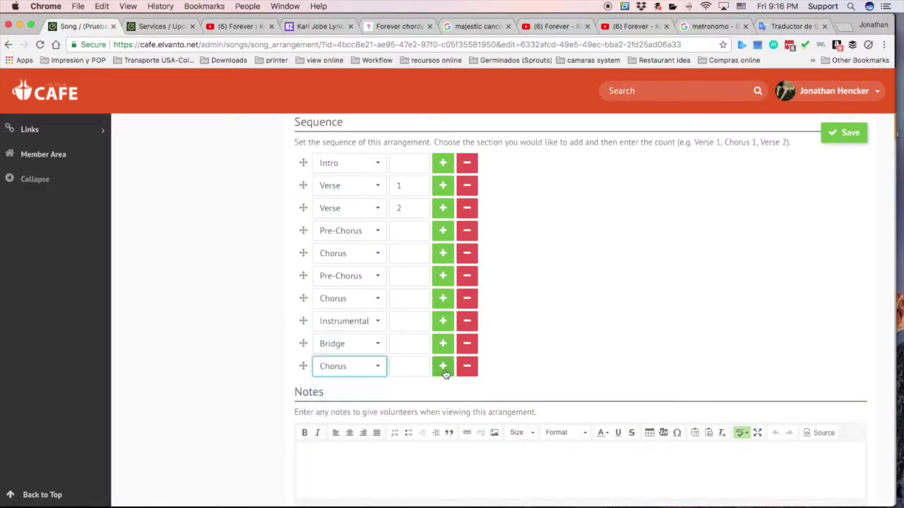
Step: Check how the song ends in the YouTube video and add Outro as the eleventh sequence section
{"action": "left_click", "coordinate": [224, 24]}
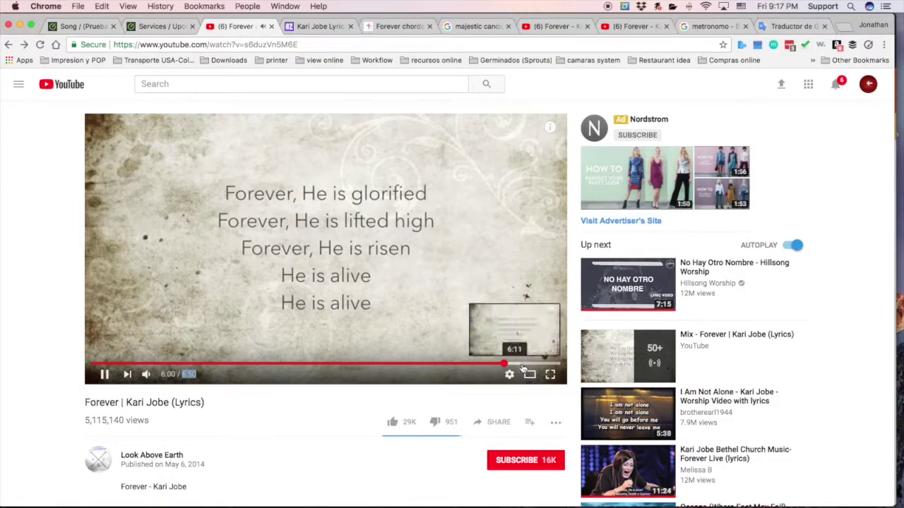
{"action": "left_click", "coordinate": [527, 365]}
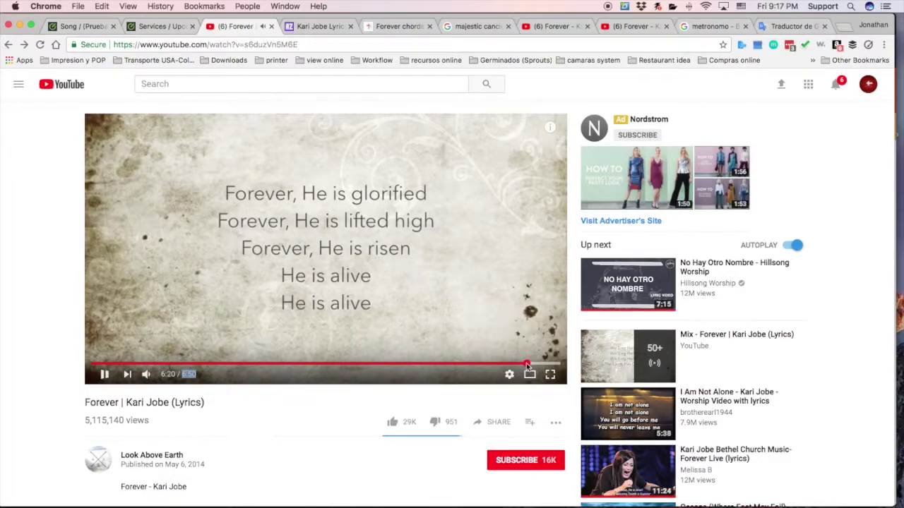
{"action": "left_click", "coordinate": [539, 365]}
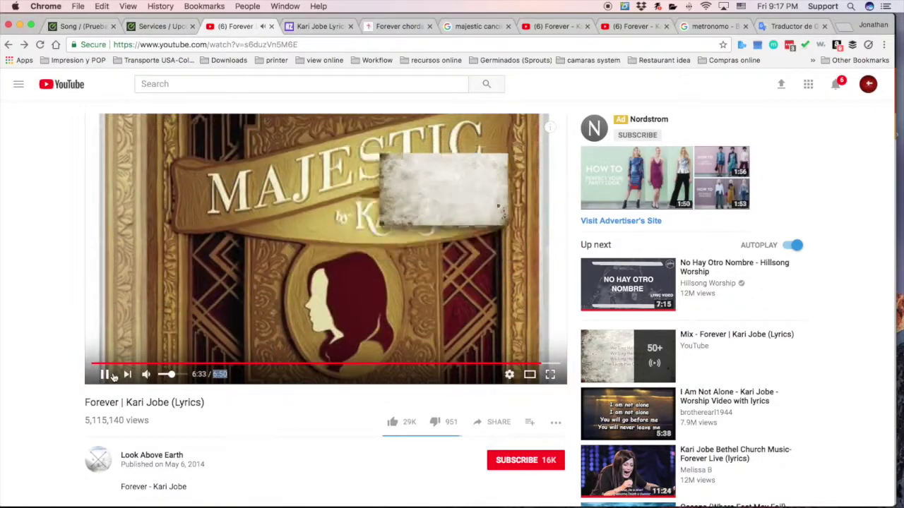
{"action": "key", "text": "super+1"}
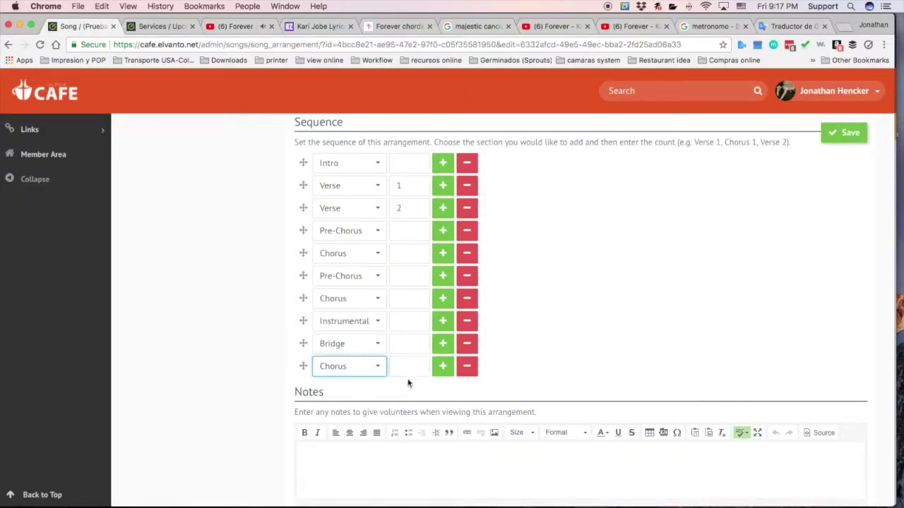
{"action": "left_click", "coordinate": [443, 366]}
{"action": "left_click", "coordinate": [346, 389]}
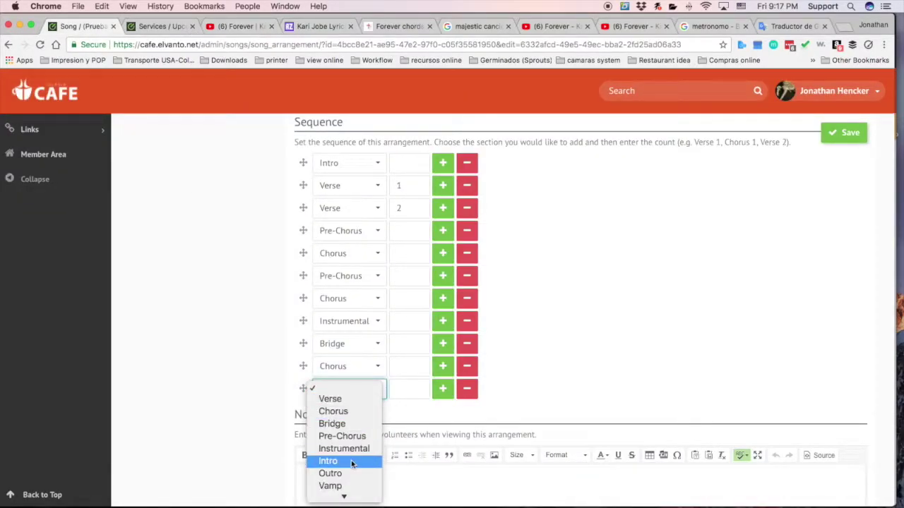
{"action": "left_click", "coordinate": [332, 453]}
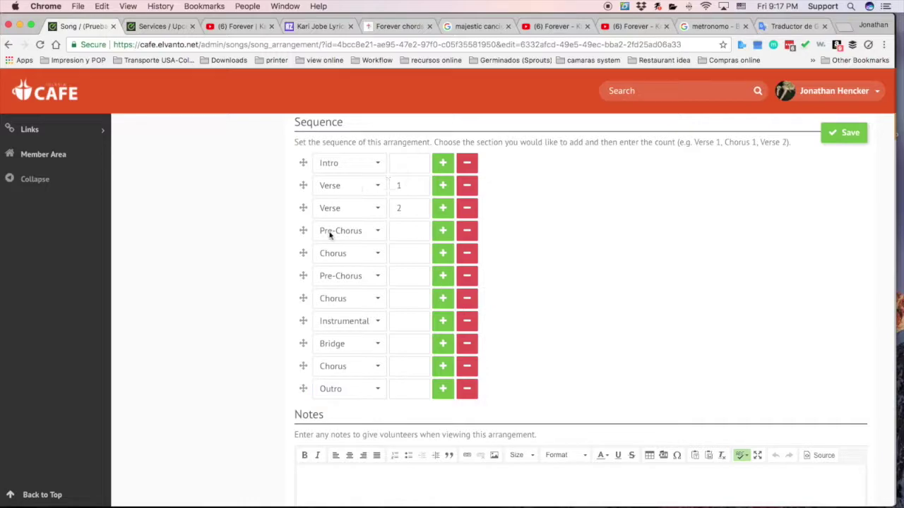
Step: Review the arrangement's details and full sequence, and save the arrangement
{"action": "scroll", "coordinate": [377, 309], "scroll_direction": "up", "scroll_amount": 7}
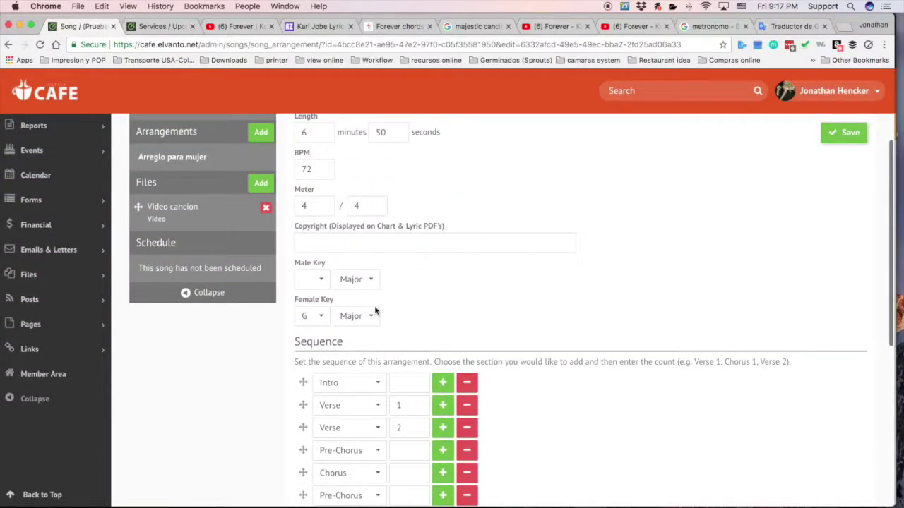
{"action": "scroll", "coordinate": [366, 443], "scroll_direction": "down", "scroll_amount": 3}
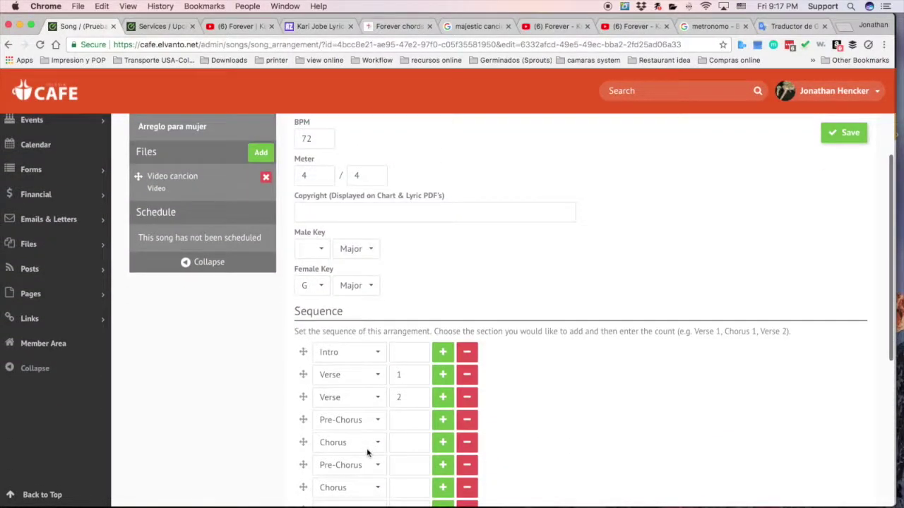
{"action": "scroll", "coordinate": [381, 378], "scroll_direction": "down", "scroll_amount": 1}
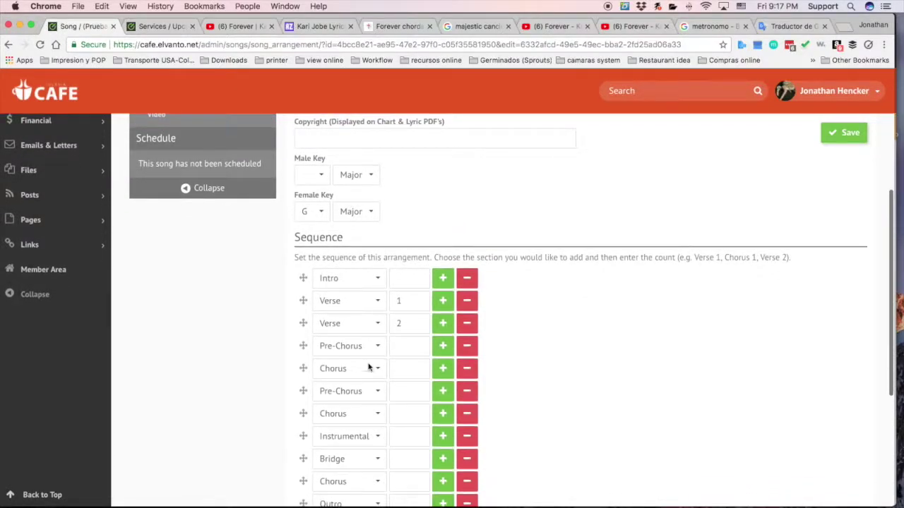
{"action": "scroll", "coordinate": [364, 385], "scroll_direction": "down", "scroll_amount": 2}
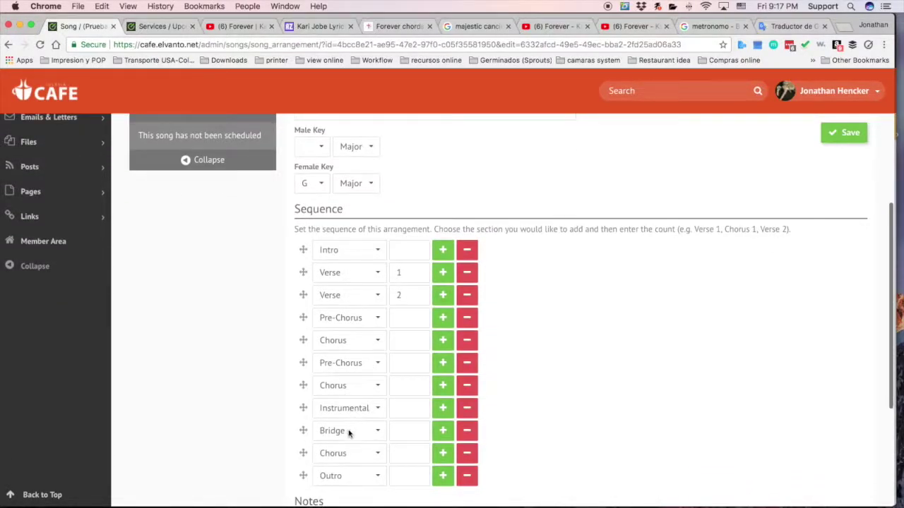
{"action": "scroll", "coordinate": [348, 434], "scroll_direction": "down", "scroll_amount": 2}
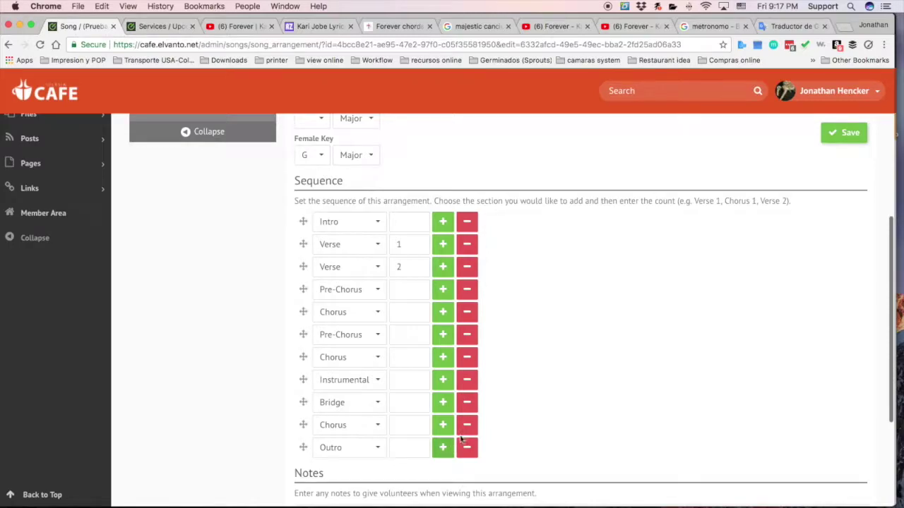
{"action": "scroll", "coordinate": [460, 440], "scroll_direction": "down", "scroll_amount": 5}
{"action": "scroll", "coordinate": [468, 339], "scroll_direction": "up", "scroll_amount": 15}
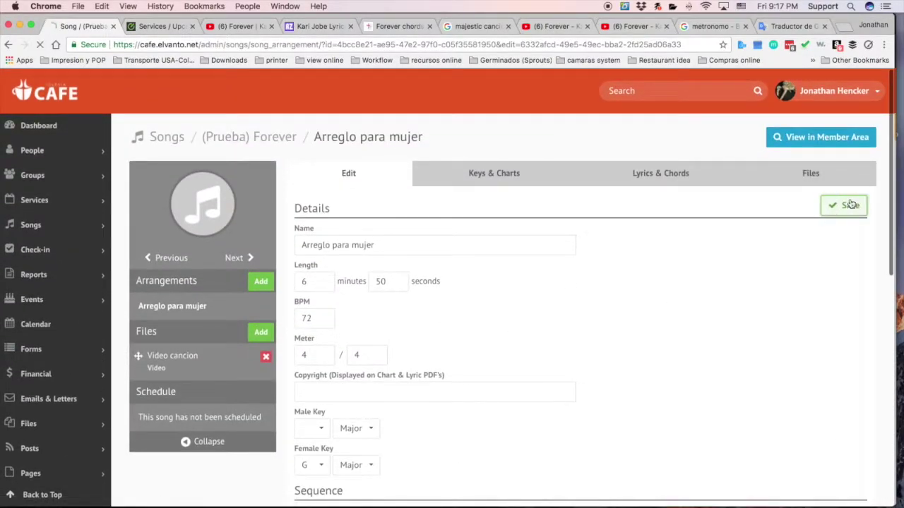
{"action": "left_click", "coordinate": [848, 206]}
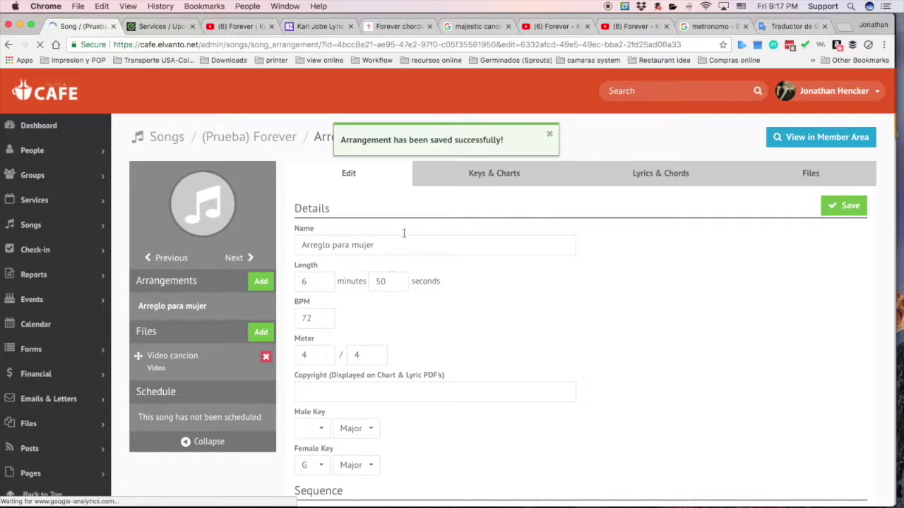
Step: Open the lyrics and chords page of the "Arreglo para mujer" arrangement
{"action": "left_click_drag", "start_coordinate": [398, 244], "coordinate": [301, 243]}
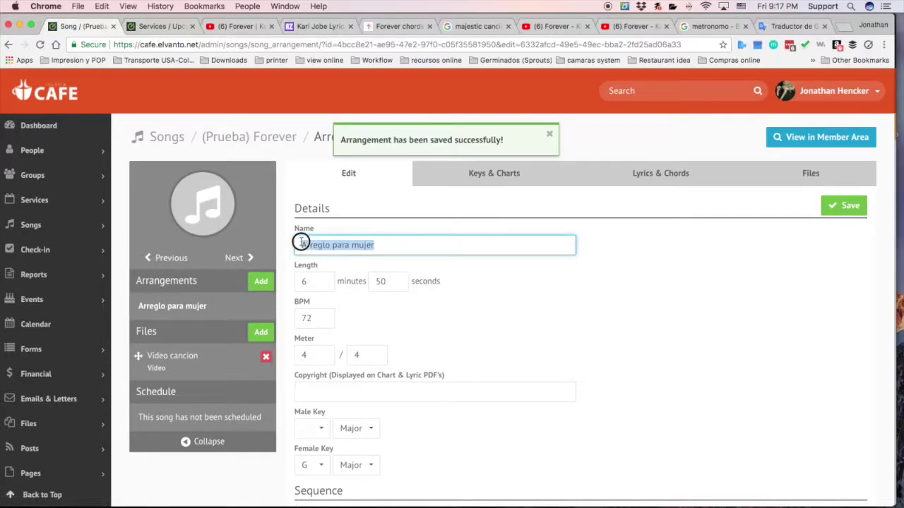
{"action": "left_click", "coordinate": [615, 272]}
{"action": "left_click", "coordinate": [495, 173]}
{"action": "left_click", "coordinate": [650, 179]}
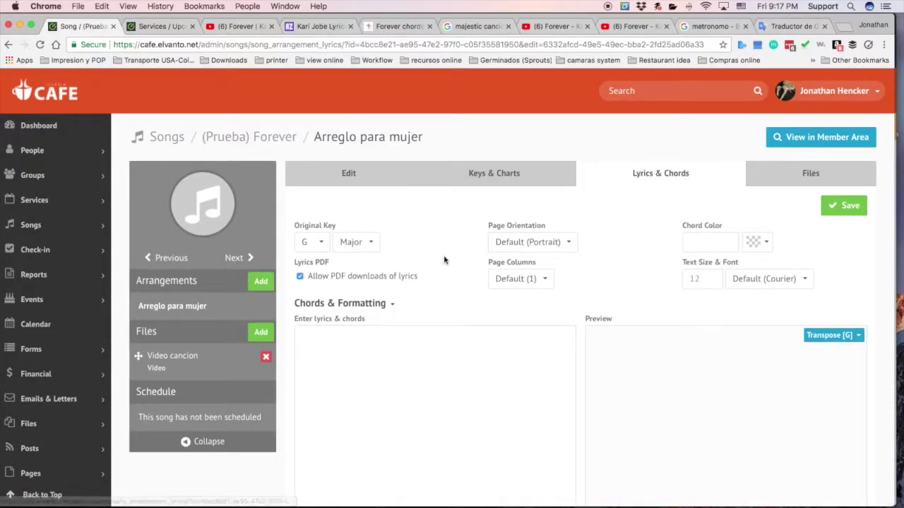
Step: Examine the original key and page column options for the lyrics, and look at the song's lyrics on the AZLyrics page
{"action": "left_click", "coordinate": [318, 244]}
{"action": "left_click", "coordinate": [418, 226]}
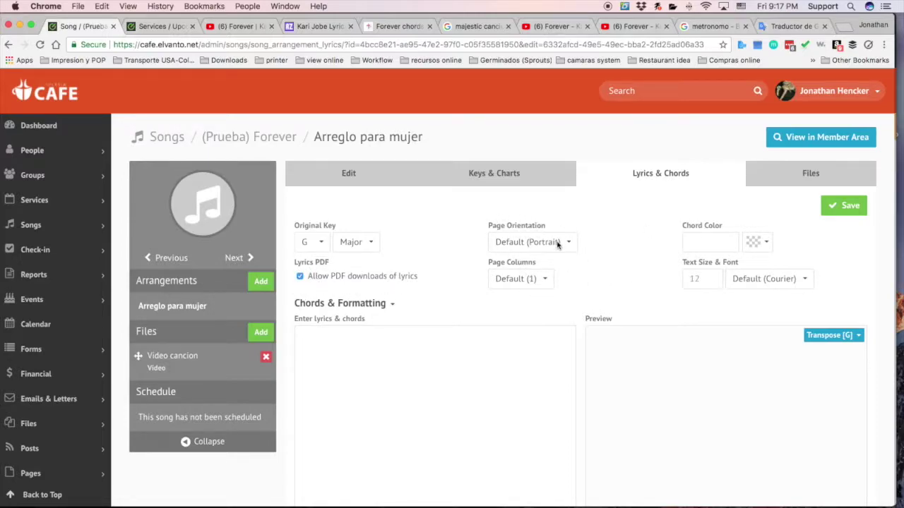
{"action": "left_click", "coordinate": [523, 282]}
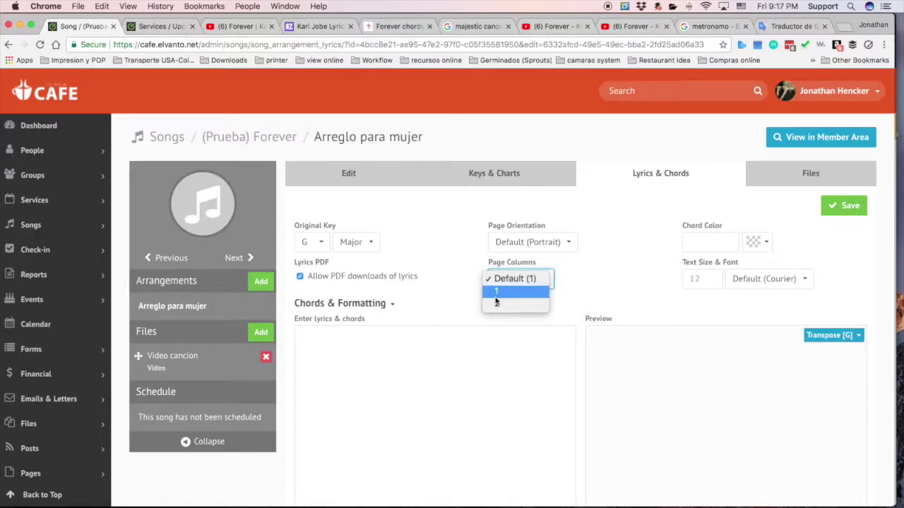
{"action": "left_click", "coordinate": [609, 289]}
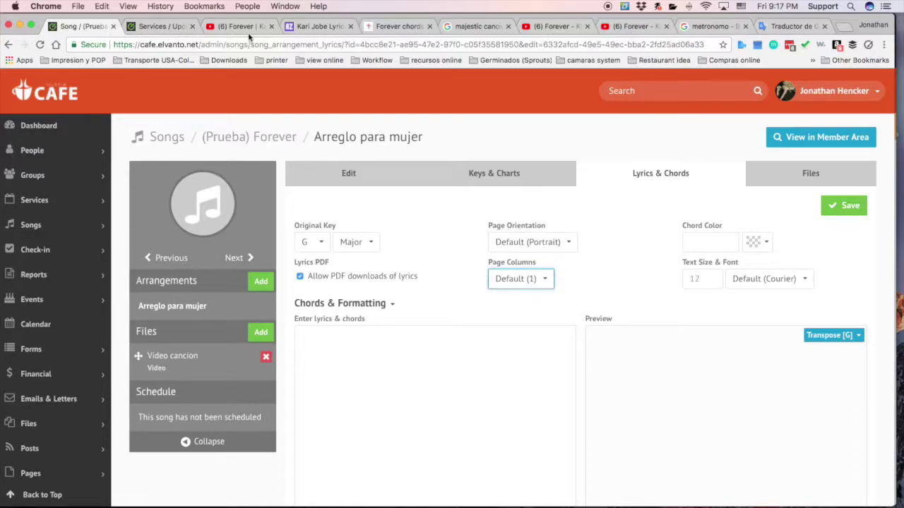
{"action": "left_click", "coordinate": [316, 26]}
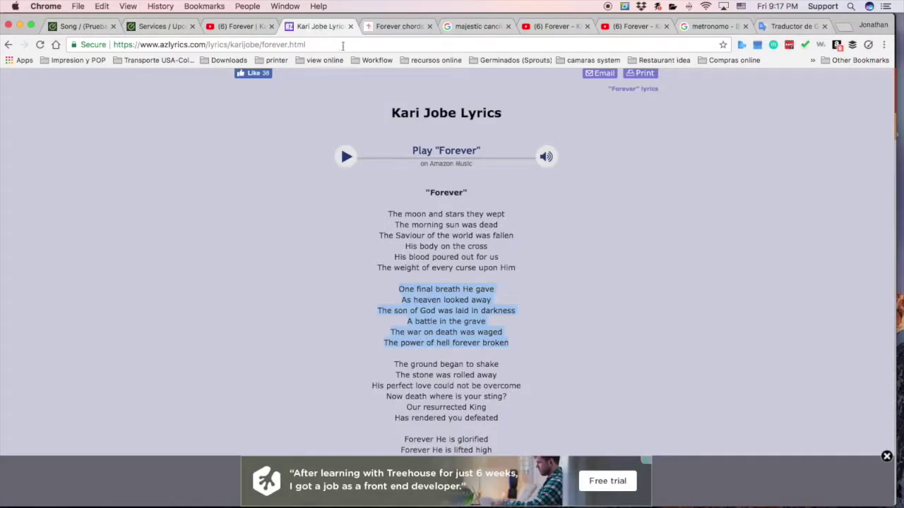
{"action": "left_click", "coordinate": [80, 26]}
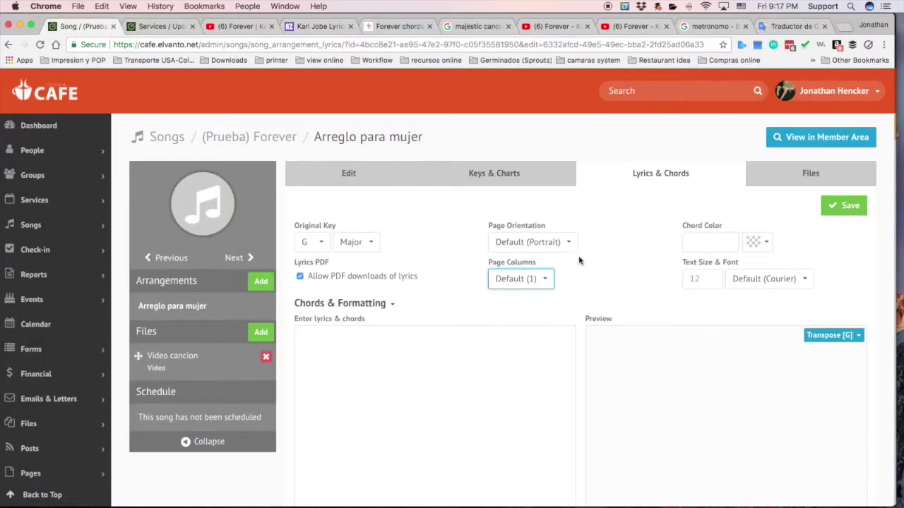
{"action": "scroll", "coordinate": [578, 262], "scroll_direction": "down", "scroll_amount": 2}
{"action": "scroll", "coordinate": [578, 261], "scroll_direction": "down", "scroll_amount": 1}
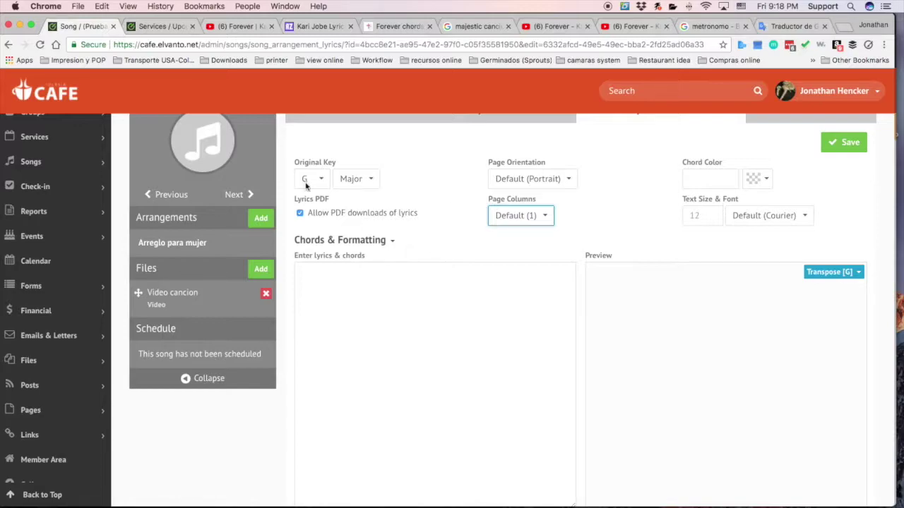
Step: Examine the Chords & Formatting guide for how to write chords inline in brackets or on a line above the lyrics
{"action": "left_click", "coordinate": [390, 244]}
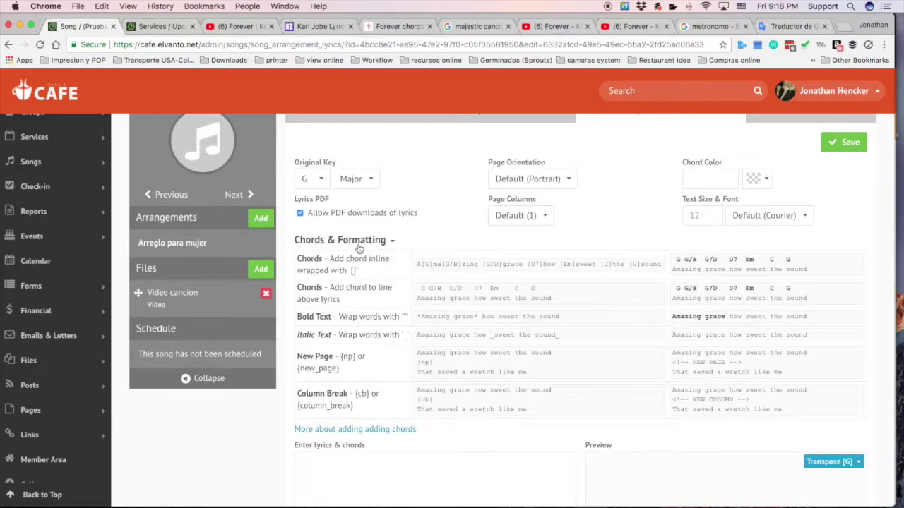
{"action": "left_click", "coordinate": [393, 244]}
{"action": "left_click", "coordinate": [392, 243]}
{"action": "left_click", "coordinate": [353, 270]}
{"action": "left_click_drag", "start_coordinate": [353, 271], "coordinate": [330, 260]}
{"action": "left_click", "coordinate": [353, 271]}
{"action": "double_click", "coordinate": [353, 271]}
{"action": "left_click_drag", "start_coordinate": [600, 265], "coordinate": [612, 264]}
{"action": "left_click", "coordinate": [394, 243]}
{"action": "left_click", "coordinate": [363, 282]}
Step: Check the intro chords on the WorshipChords page, and enter an [INTRO] heading with the chords G, D, Em and C in the lyrics
{"action": "left_click", "coordinate": [375, 26]}
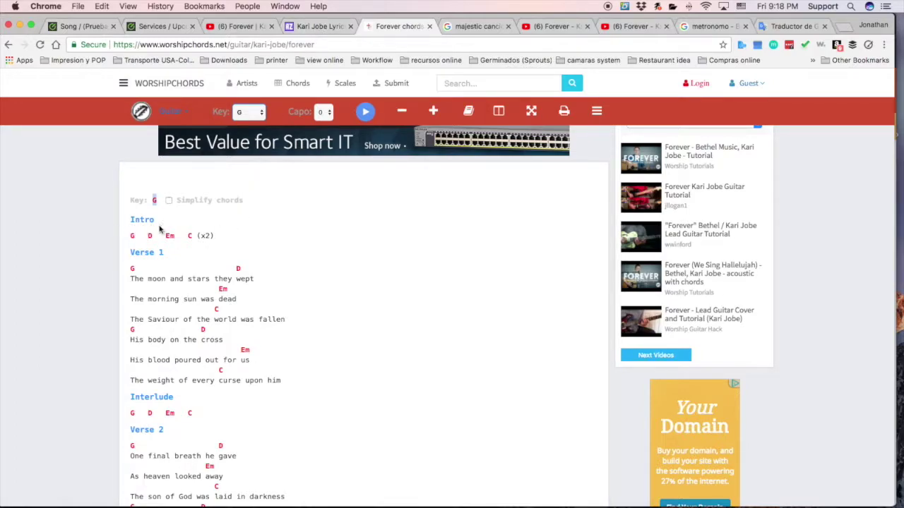
{"action": "left_click_drag", "start_coordinate": [193, 238], "coordinate": [132, 236]}
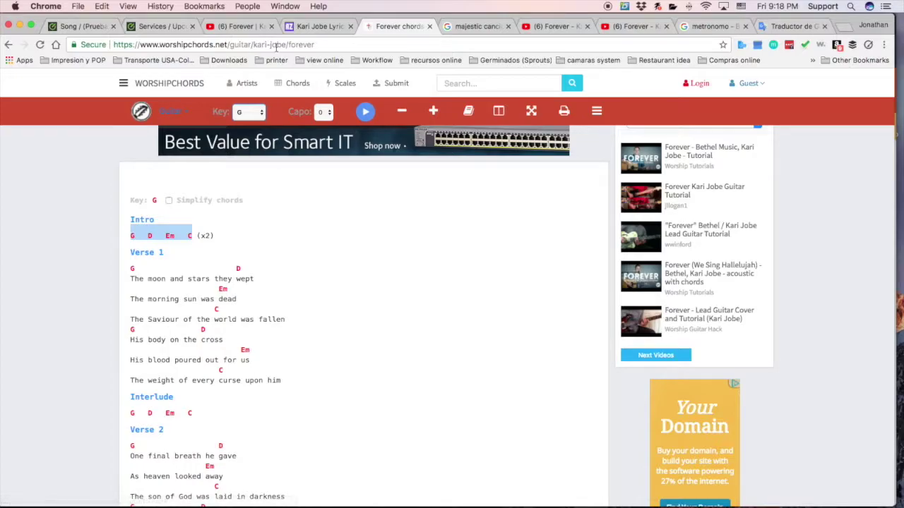
{"action": "left_click", "coordinate": [81, 26]}
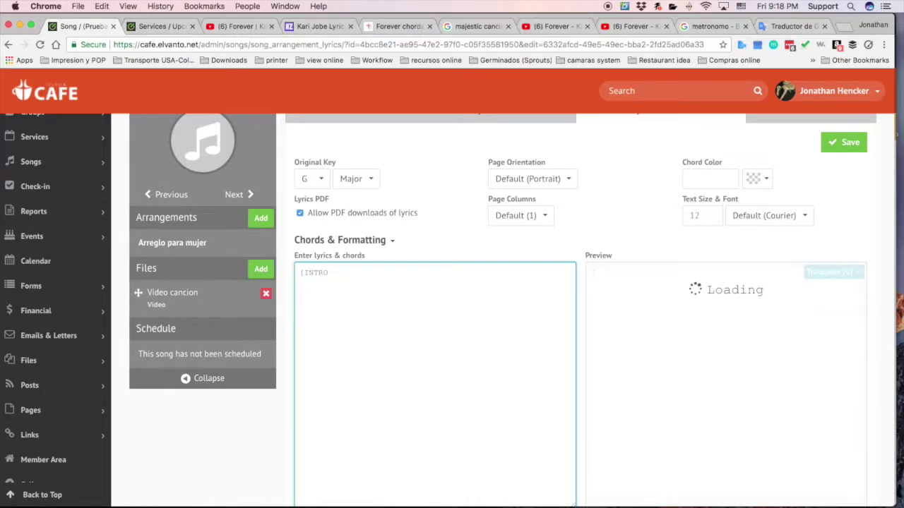
{"action": "key", "text": "Return"}
{"action": "type", "text": "[G   D    Em   C]"}
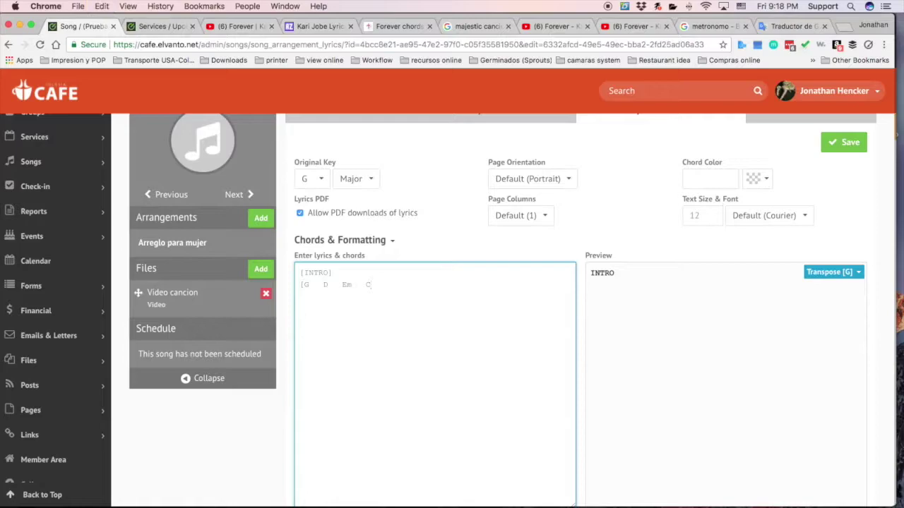
Step: Wrap each intro chord in its own brackets, spaced as [G] [D] [Em] [C]
{"action": "left_click", "coordinate": [324, 284]}
{"action": "key", "text": "BackSpace"}
{"action": "key", "text": "BackSpace"}
{"action": "key", "text": "BackSpace"}
{"action": "type", "text": "]["}
{"action": "key", "text": "Delete"}
{"action": "key", "text": "Delete"}
{"action": "key", "text": "Delete"}
{"action": "type", "text": "]["}
{"action": "key", "text": "BackSpace"}
{"action": "key", "text": "BackSpace"}
{"action": "key", "text": "BackSpace"}
{"action": "type", "text": "["}
{"action": "left_click", "coordinate": [315, 285]}
{"action": "left_click", "coordinate": [331, 284]}
{"action": "left_click", "coordinate": [356, 284]}
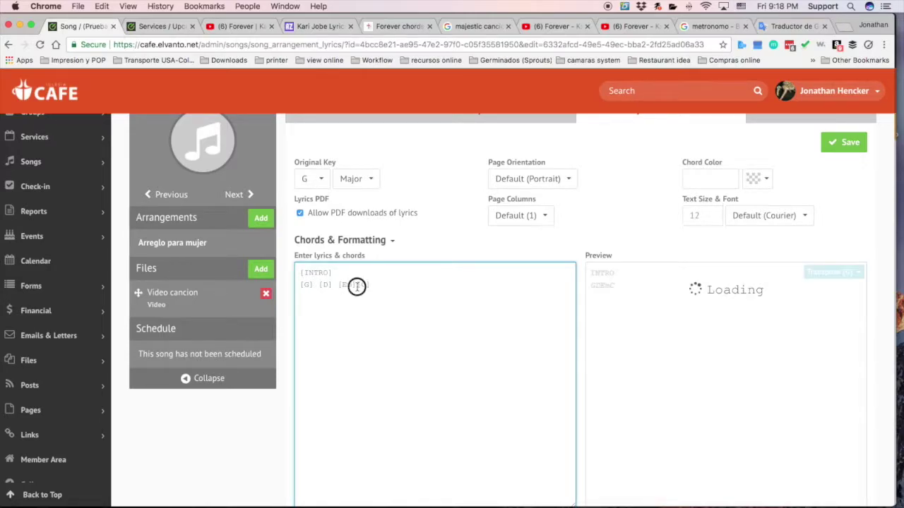
Step: Copy the first verse from the AZLyrics page and paste it under a [VERSE 1] heading below the intro
{"action": "left_click", "coordinate": [321, 26]}
{"action": "left_click_drag", "start_coordinate": [388, 211], "coordinate": [520, 270]}
{"action": "key", "text": "super+c"}
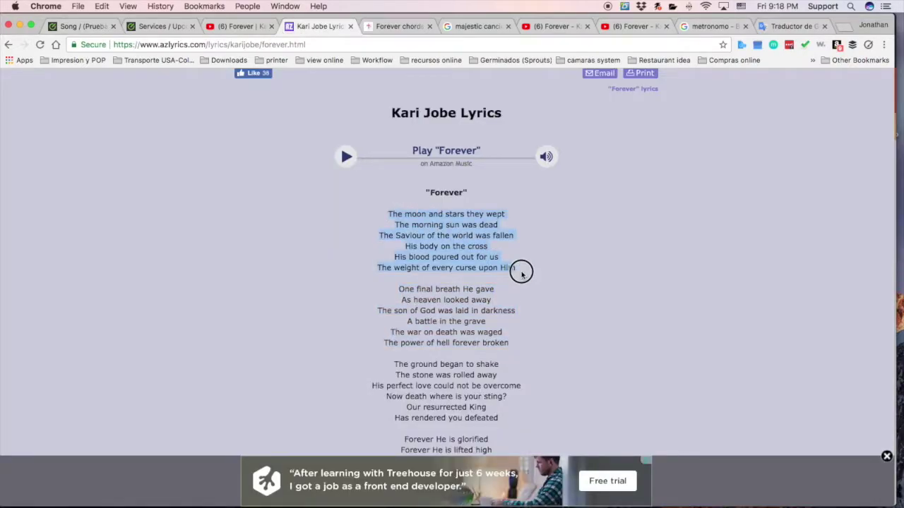
{"action": "left_click", "coordinate": [90, 28]}
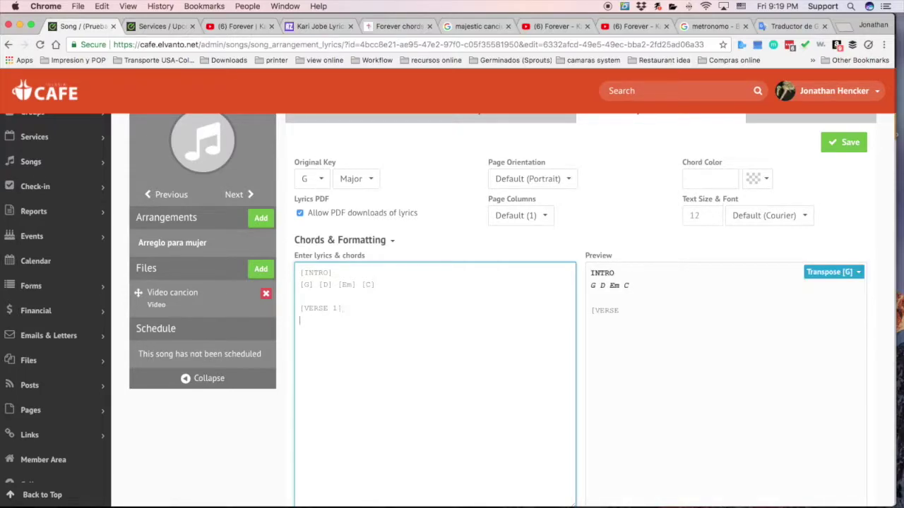
{"action": "key", "text": "super+v"}
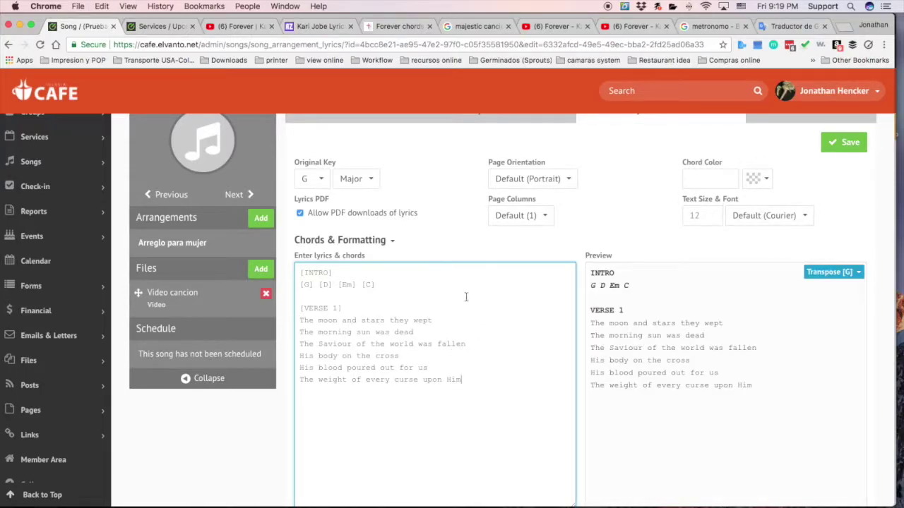
Step: Check verse 1 on the WorshipChords page, and insert [G] before "The moon" and [D] before "wept" in its first line
{"action": "left_click", "coordinate": [316, 26]}
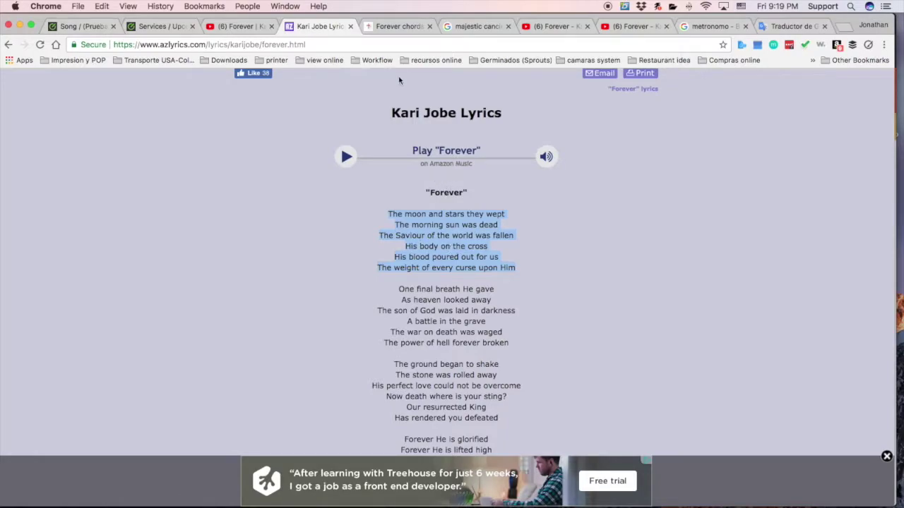
{"action": "left_click", "coordinate": [385, 25]}
{"action": "left_click_drag", "start_coordinate": [130, 268], "coordinate": [269, 319]}
{"action": "left_click", "coordinate": [307, 296]}
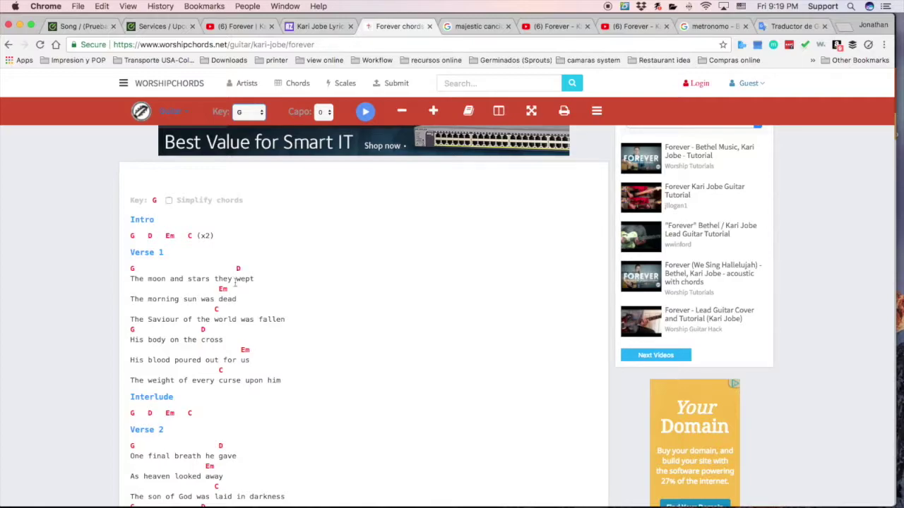
{"action": "left_click", "coordinate": [83, 27]}
{"action": "left_click", "coordinate": [300, 320]}
{"action": "type", "text": "[G"}
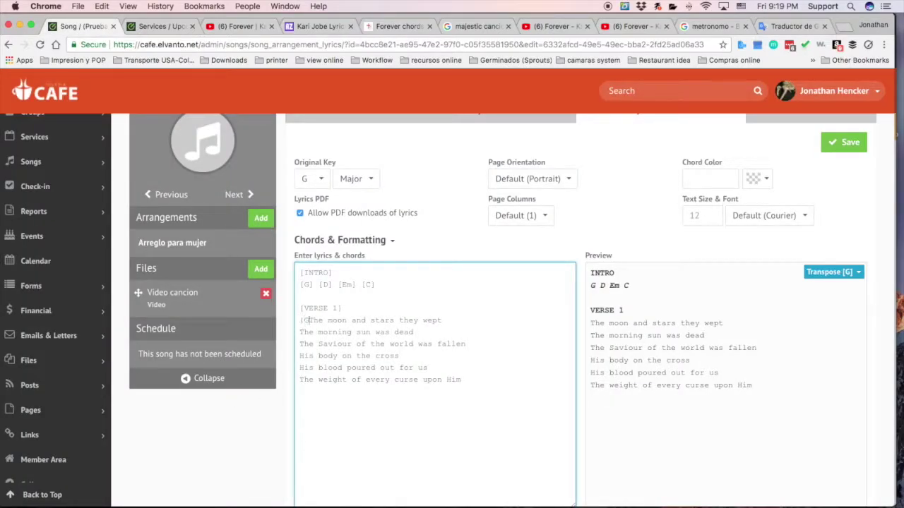
{"action": "type", "text": "]"}
{"action": "key", "text": "BackSpace"}
{"action": "key", "text": "BackSpace"}
{"action": "key", "text": "BackSpace"}
{"action": "key", "text": "super+z"}
{"action": "left_click", "coordinate": [427, 321]}
{"action": "type", "text": "[D]"}
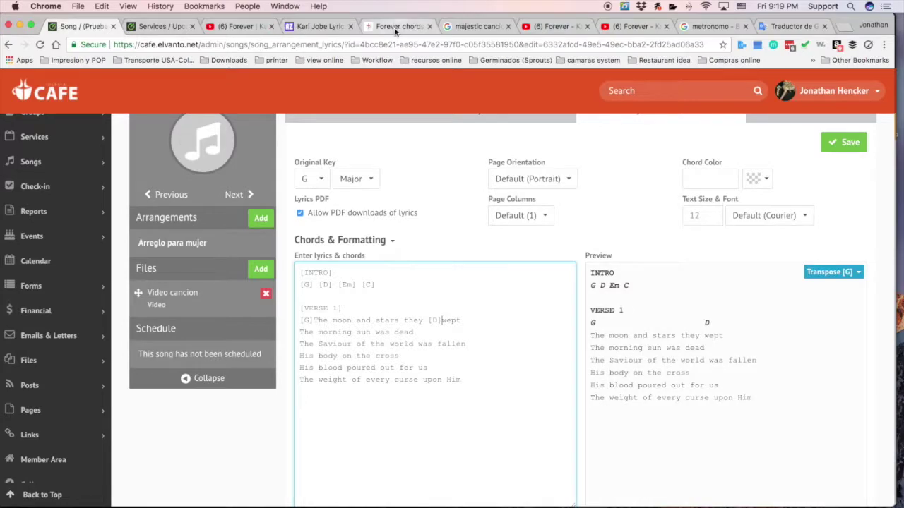
Step: Check the next verse chords on WorshipChords, and insert [Em] before "dead" and [C] before "world" in verse 1
{"action": "left_click", "coordinate": [396, 27]}
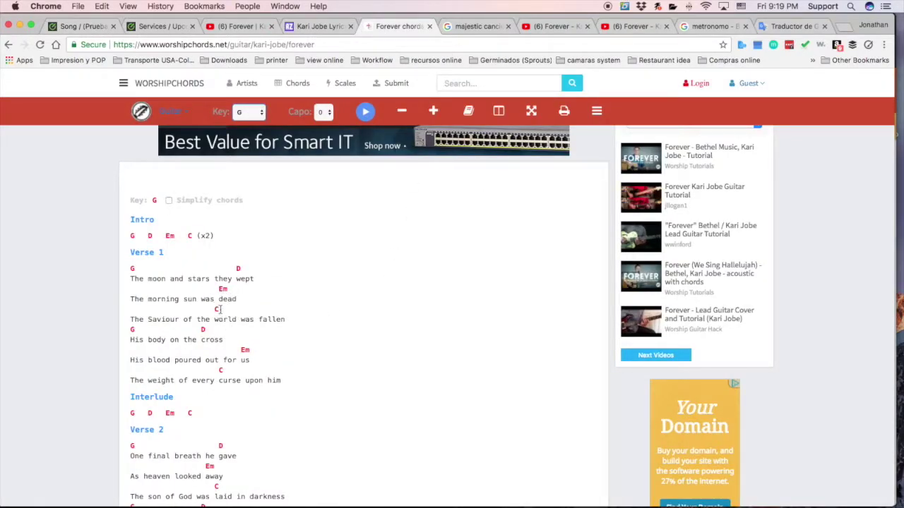
{"action": "left_click", "coordinate": [79, 28]}
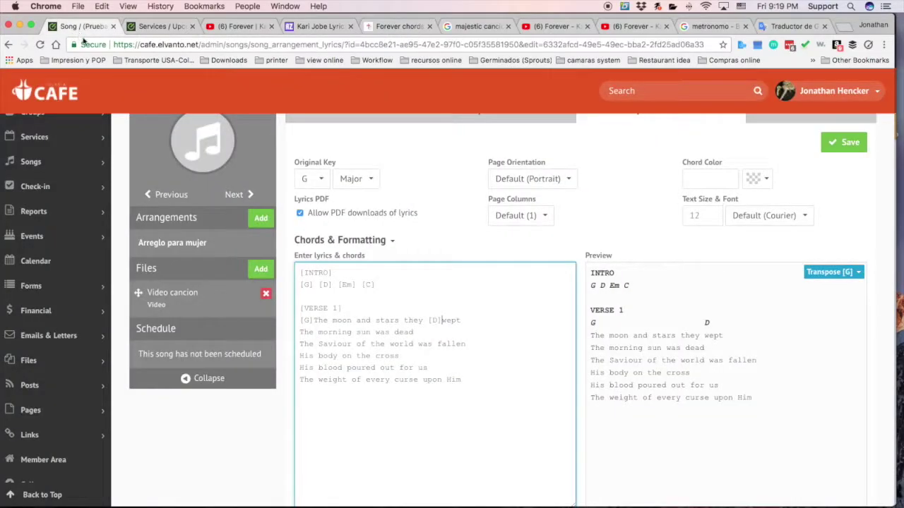
{"action": "left_click", "coordinate": [395, 333]}
{"action": "type", "text": "[Em]"}
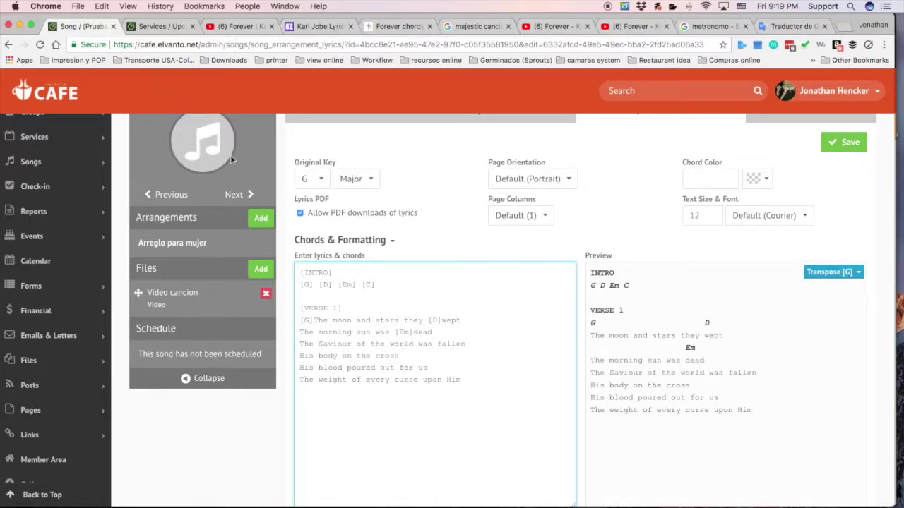
{"action": "left_click", "coordinate": [390, 344]}
{"action": "type", "text": "[D"}
{"action": "key", "text": "BackSpace"}
{"action": "type", "text": "C]"}
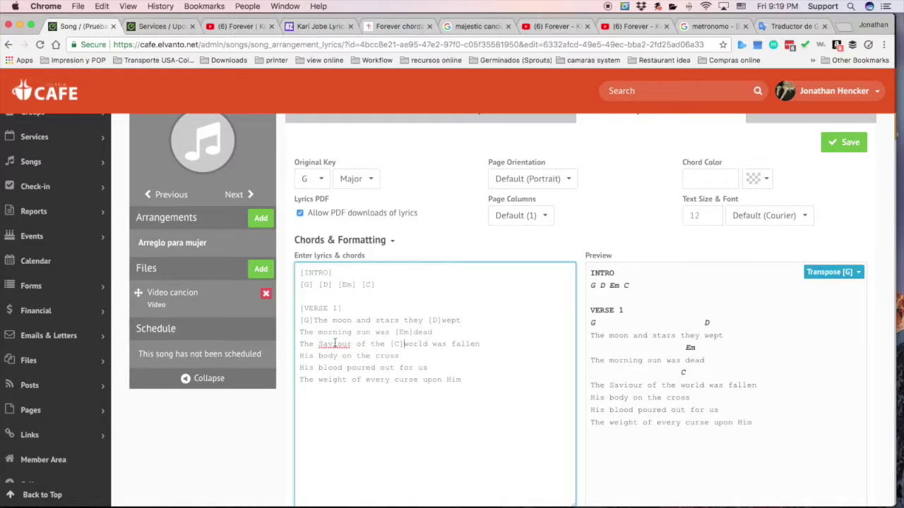
Step: Add chords to the last three lines of verse 1: [G] before "His body", [D] before "cross", [Em] before "out" and [C] before "curse"
{"action": "left_click", "coordinate": [300, 356]}
{"action": "type", "text": "[G]"}
{"action": "left_click", "coordinate": [389, 355]}
{"action": "type", "text": "[D] "}
{"action": "type", "text": "[E"}
{"action": "type", "text": "m"}
{"action": "type", "text": "]"}
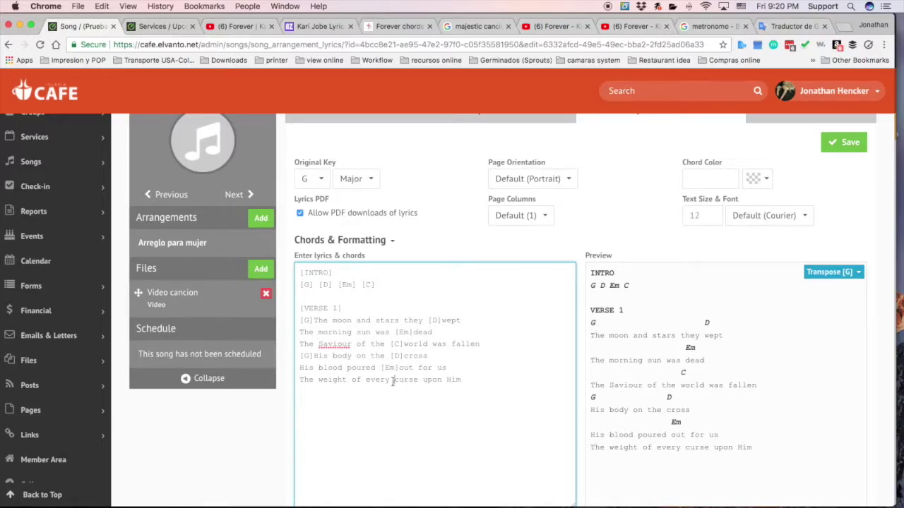
{"action": "left_click", "coordinate": [392, 383]}
{"action": "type", "text": "[C"}
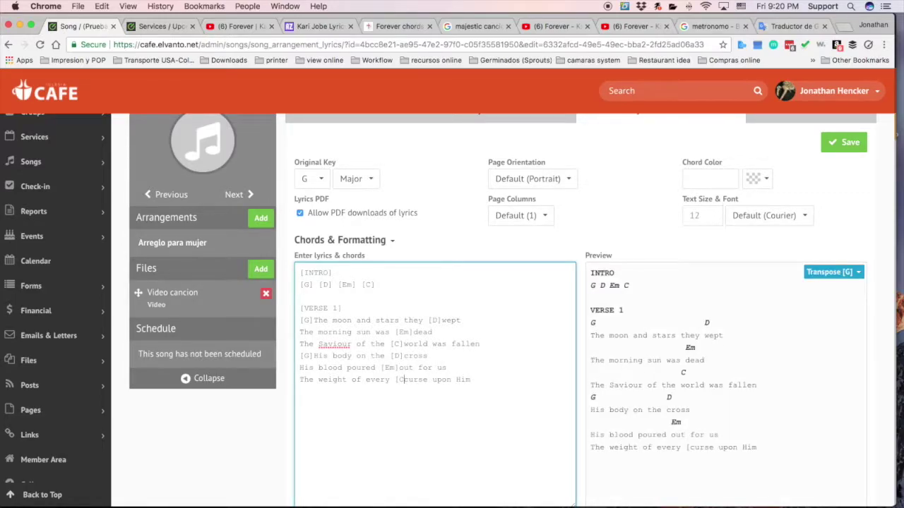
{"action": "type", "text": "]c"}
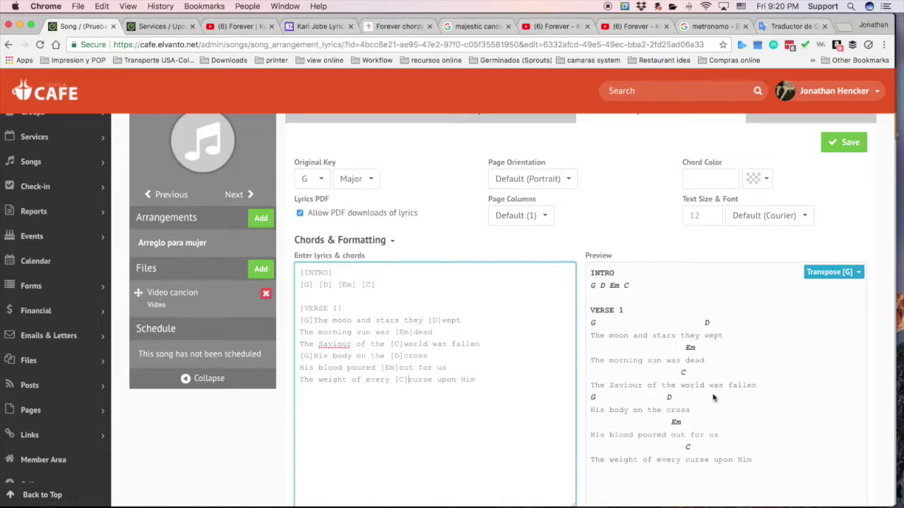
Step: Duplicate the whole [VERSE 1] block with its chords below the original, separated by a blank line
{"action": "scroll", "coordinate": [608, 346], "scroll_direction": "down", "scroll_amount": 1}
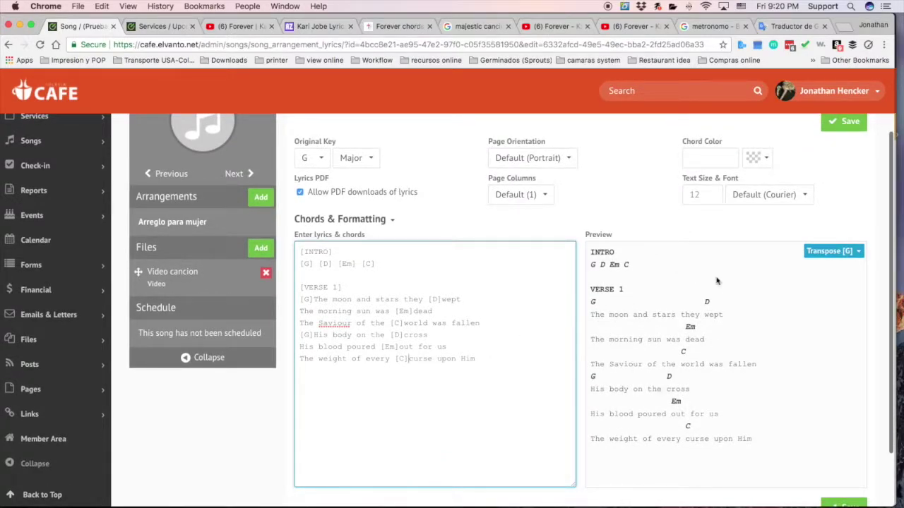
{"action": "scroll", "coordinate": [591, 304], "scroll_direction": "down", "scroll_amount": 3}
{"action": "scroll", "coordinate": [610, 376], "scroll_direction": "up", "scroll_amount": 2}
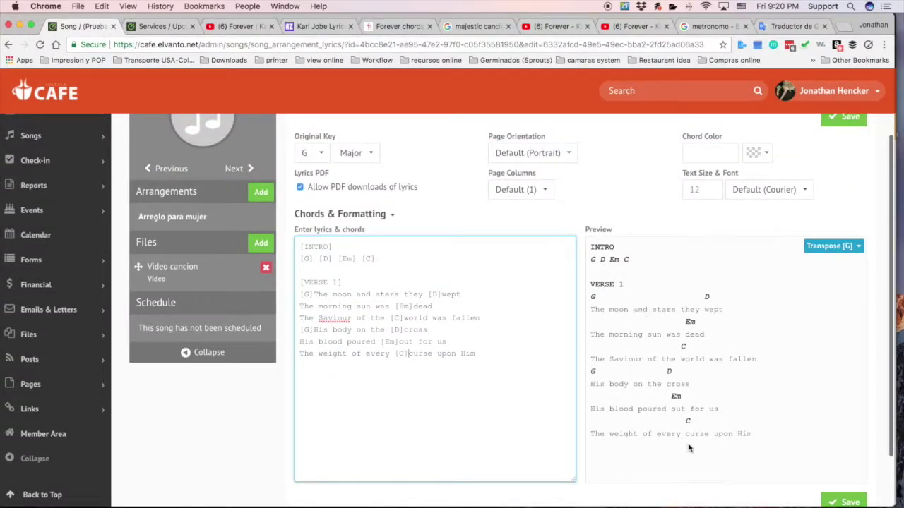
{"action": "left_click_drag", "start_coordinate": [487, 353], "coordinate": [298, 282]}
{"action": "key", "text": "super+c"}
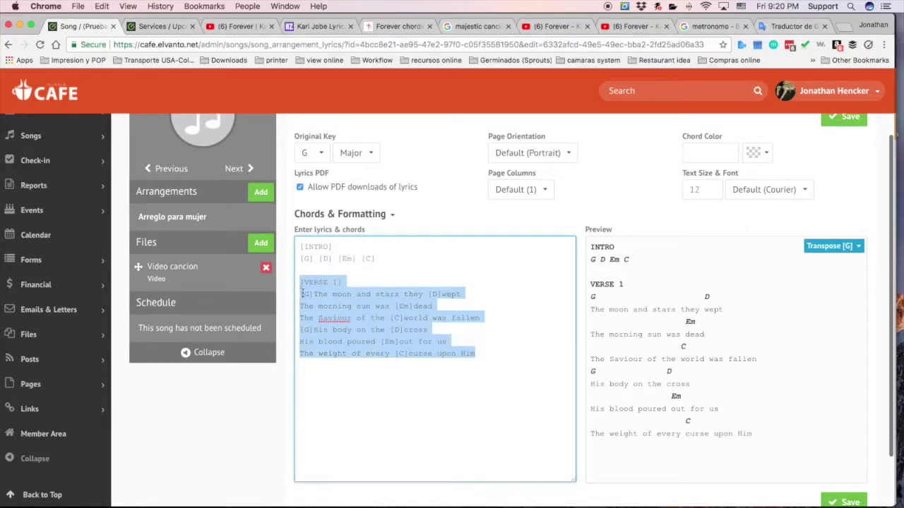
{"action": "left_click", "coordinate": [502, 360]}
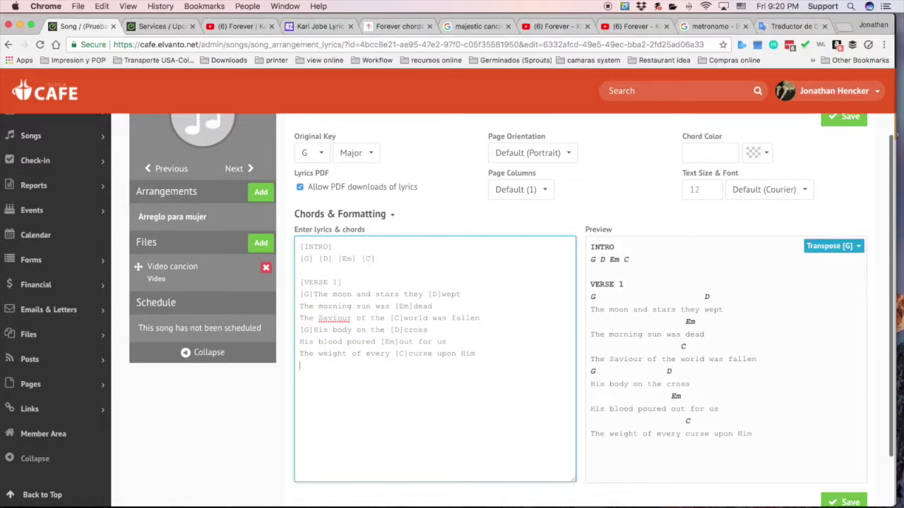
{"action": "key", "text": "super+v"}
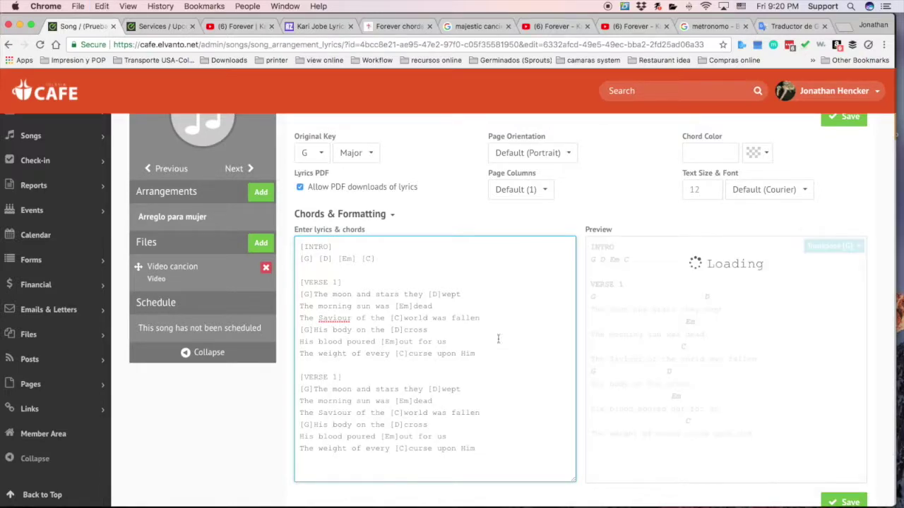
Step: Copy the second verse, from "One final breath He gave" to "The power of hell forever broken", from AZLyrics and return to the song's lyrics
{"action": "left_click", "coordinate": [318, 28]}
{"action": "left_click", "coordinate": [445, 327]}
{"action": "left_click_drag", "start_coordinate": [445, 327], "coordinate": [384, 284]}
{"action": "key", "text": "super+c"}
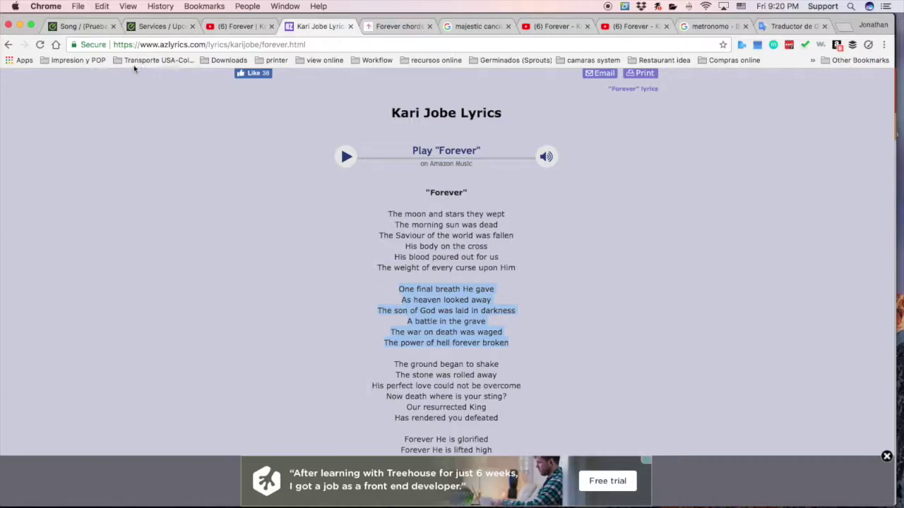
{"action": "left_click", "coordinate": [77, 28]}
{"action": "scroll", "coordinate": [426, 416], "scroll_direction": "down", "scroll_amount": 1}
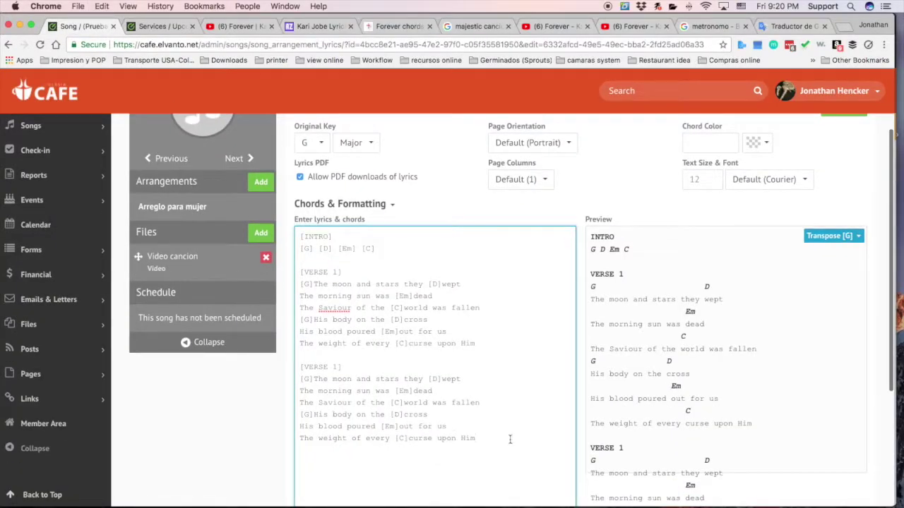
{"action": "scroll", "coordinate": [379, 421], "scroll_direction": "down", "scroll_amount": 2}
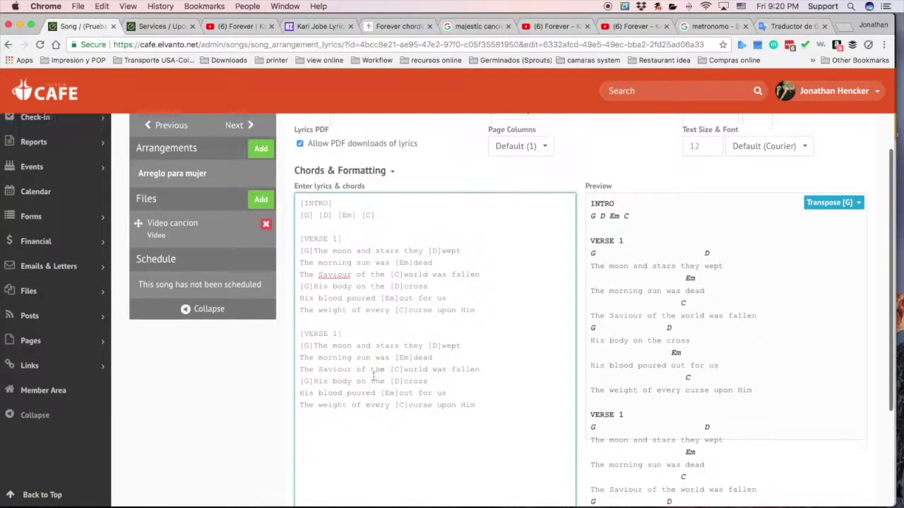
{"action": "scroll", "coordinate": [375, 374], "scroll_direction": "down", "scroll_amount": 2}
{"action": "scroll", "coordinate": [375, 354], "scroll_direction": "up", "scroll_amount": 3}
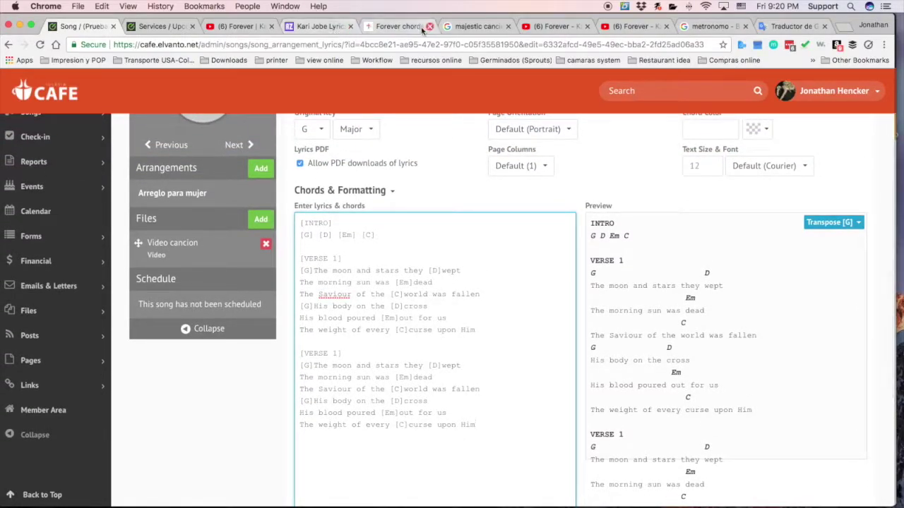
Step: Check the song's sections after verse 1 on the WorshipChords page, and add a [PRE-CHORUS] heading below the duplicated verse
{"action": "left_click", "coordinate": [399, 26]}
{"action": "scroll", "coordinate": [230, 480], "scroll_direction": "down", "scroll_amount": 5}
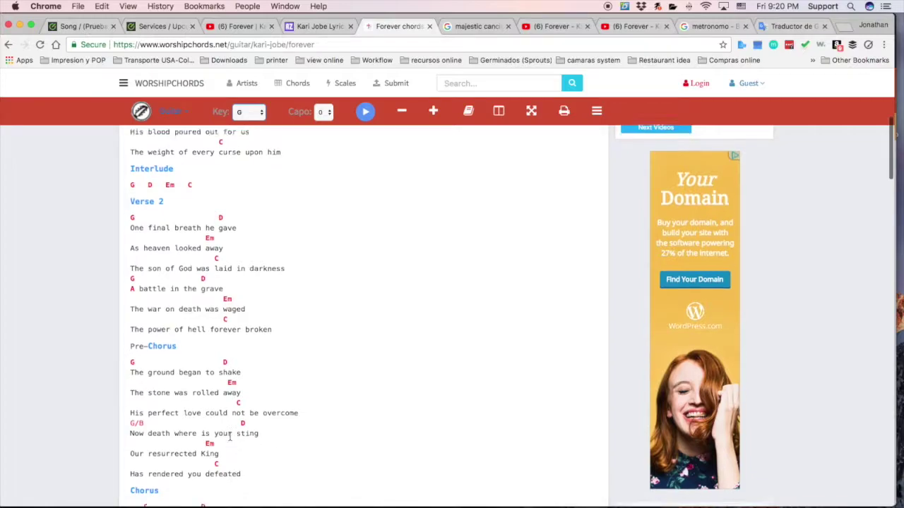
{"action": "scroll", "coordinate": [233, 381], "scroll_direction": "down", "scroll_amount": 1}
{"action": "left_click", "coordinate": [81, 27]}
{"action": "scroll", "coordinate": [462, 428], "scroll_direction": "down", "scroll_amount": 1}
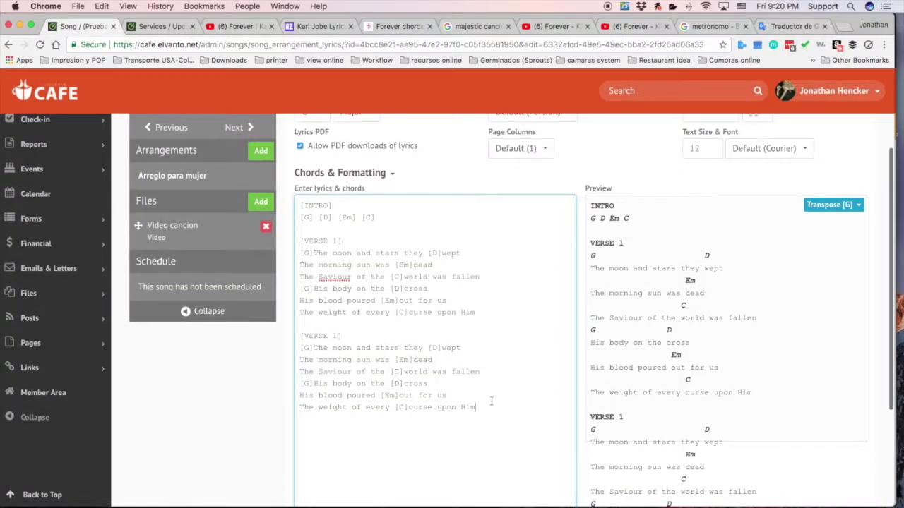
{"action": "key", "text": "Return"}
{"action": "key", "text": "Return"}
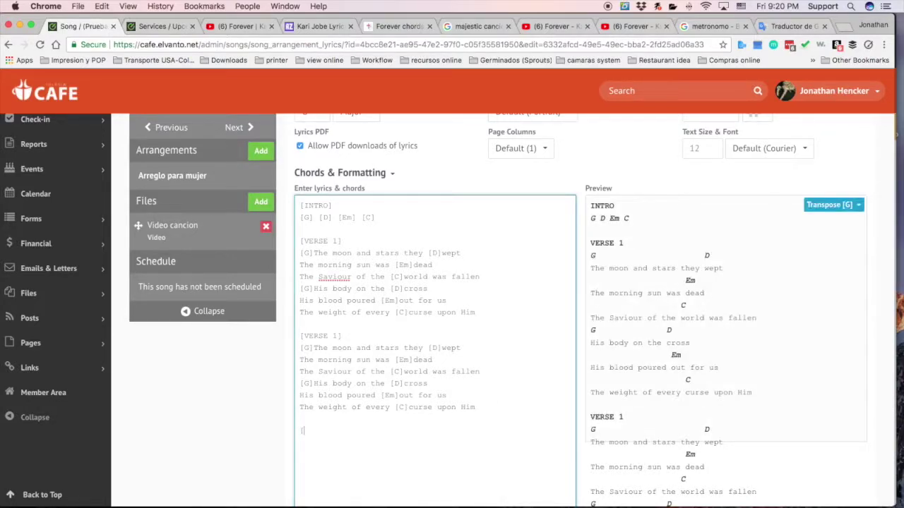
{"action": "type", "text": "[pre"}
{"action": "key", "text": "BackSpace"}
{"action": "key", "text": "BackSpace"}
{"action": "key", "text": "BackSpace"}
{"action": "type", "text": "PRE-CHORUS]"}
{"action": "key", "text": "Return"}
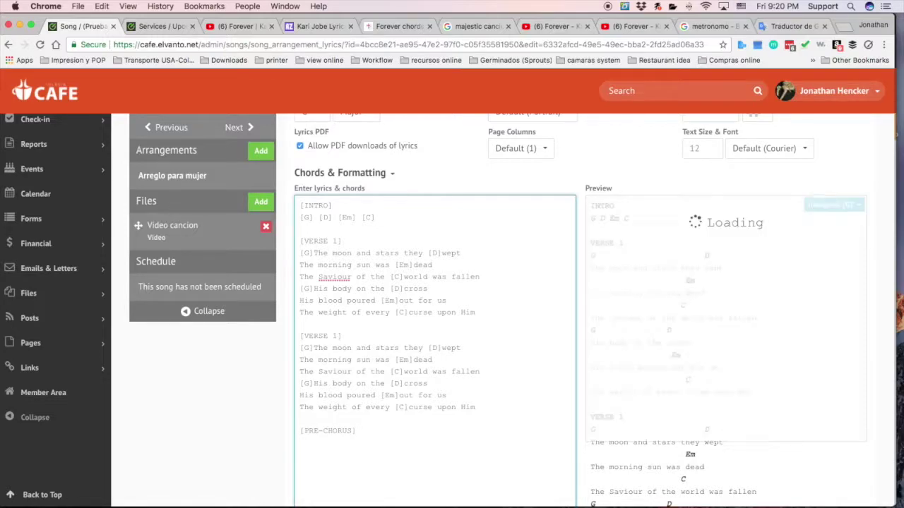
Step: Add a [CHORUS] heading below the pre-chorus and paste the copied lyrics under it
{"action": "key", "text": "Return"}
{"action": "type", "text": "["}
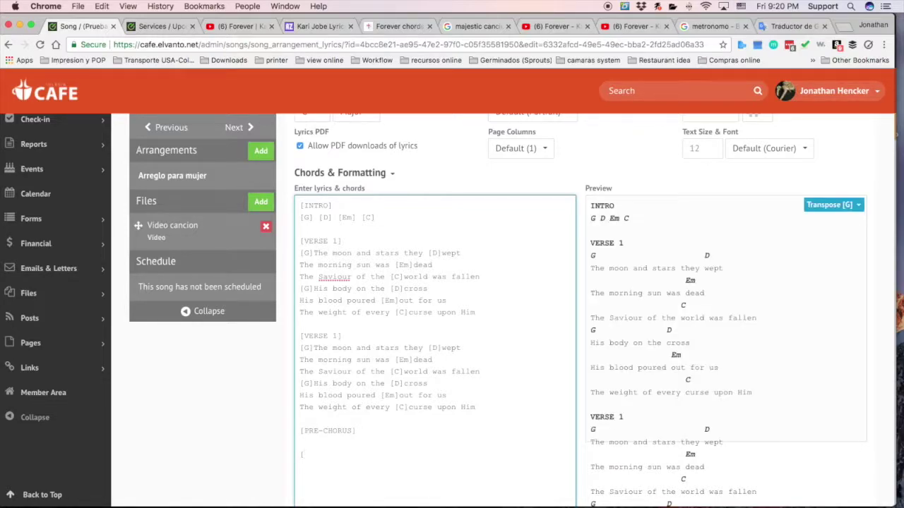
{"action": "type", "text": "CHORD"}
{"action": "type", "text": "]"}
{"action": "key", "text": "Return"}
{"action": "key", "text": "super+v"}
Step: Replace the lyrics under the [CHORUS] heading with a copy of verse 1's six lines including their inline chords
{"action": "scroll", "coordinate": [411, 298], "scroll_direction": "up", "scroll_amount": 2}
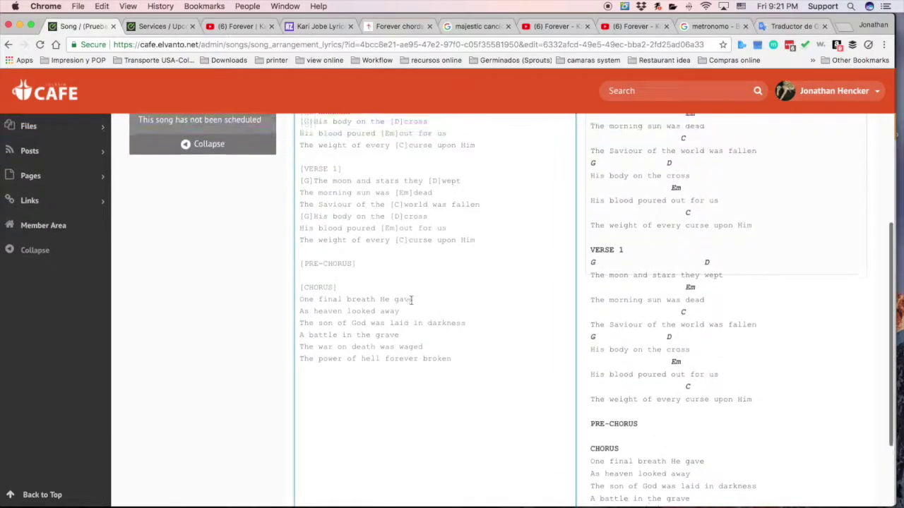
{"action": "left_click_drag", "start_coordinate": [477, 262], "coordinate": [288, 202]}
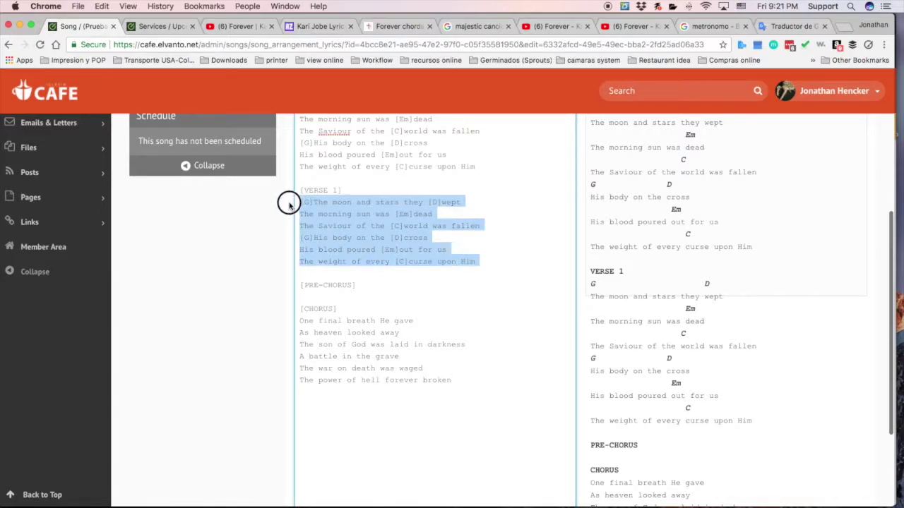
{"action": "key", "text": "ctrl+c"}
{"action": "left_click_drag", "start_coordinate": [467, 397], "coordinate": [230, 318]}
{"action": "key", "text": "ctrl+v"}
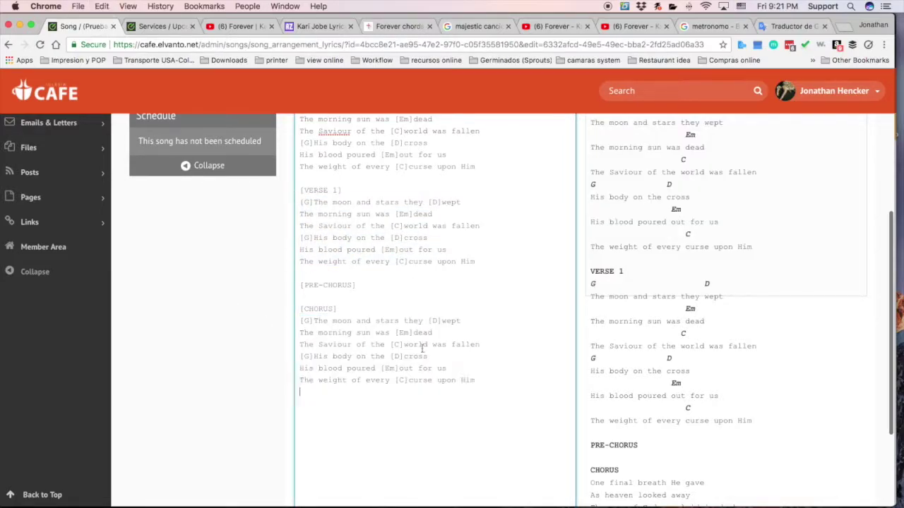
Step: Copy the intro's chord line [G] [D] [Em] [C] onto a new line under the [PRE-CHORUS] heading
{"action": "scroll", "coordinate": [338, 267], "scroll_direction": "up", "scroll_amount": 3}
{"action": "left_click_drag", "start_coordinate": [375, 174], "coordinate": [286, 176]}
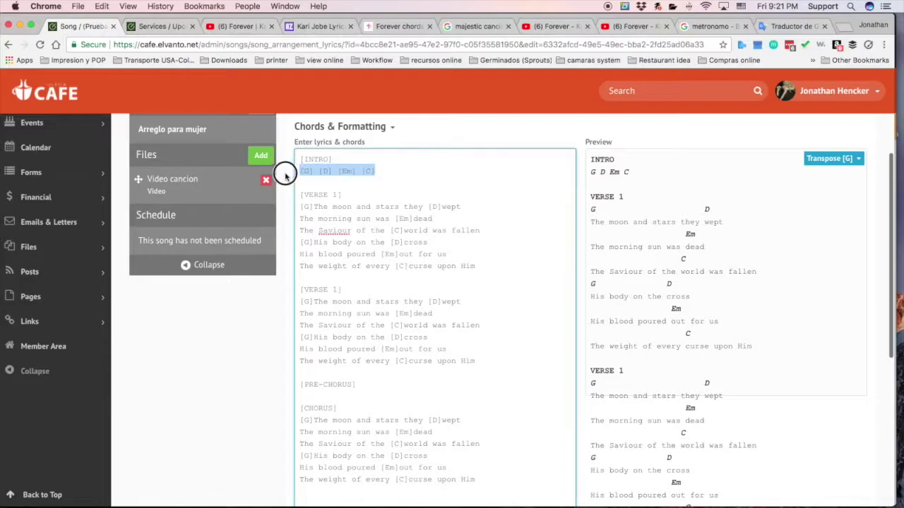
{"action": "left_click", "coordinate": [359, 386]}
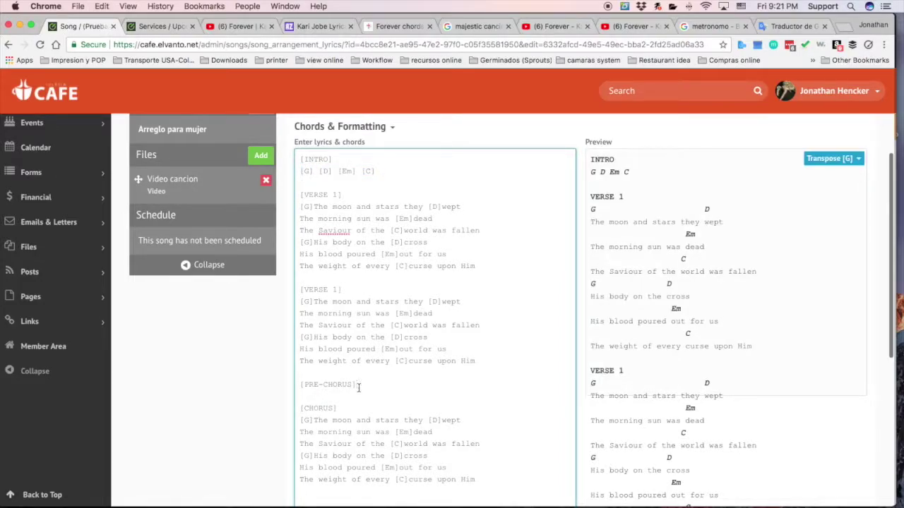
{"action": "key", "text": "Return"}
{"action": "key", "text": "ctrl+v"}
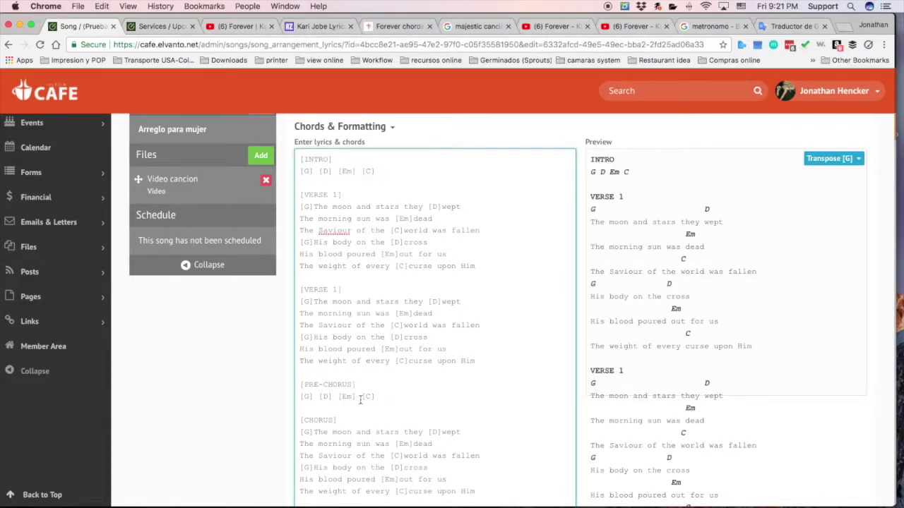
Step: Review the entered lyrics and the chord preview from the intro through the chorus, including the [PRE-CHORUS] heading
{"action": "scroll", "coordinate": [363, 396], "scroll_direction": "down", "scroll_amount": 2}
{"action": "scroll", "coordinate": [379, 355], "scroll_direction": "up", "scroll_amount": 2}
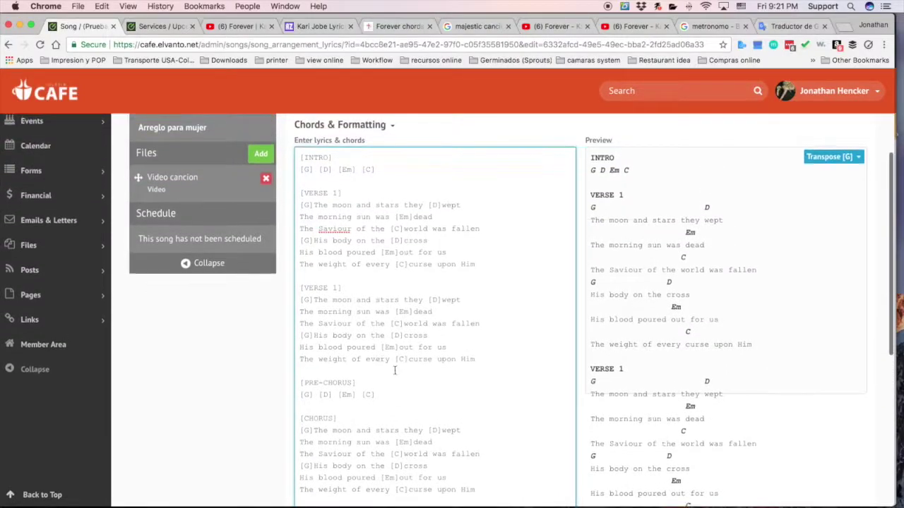
{"action": "scroll", "coordinate": [384, 375], "scroll_direction": "down", "scroll_amount": 2}
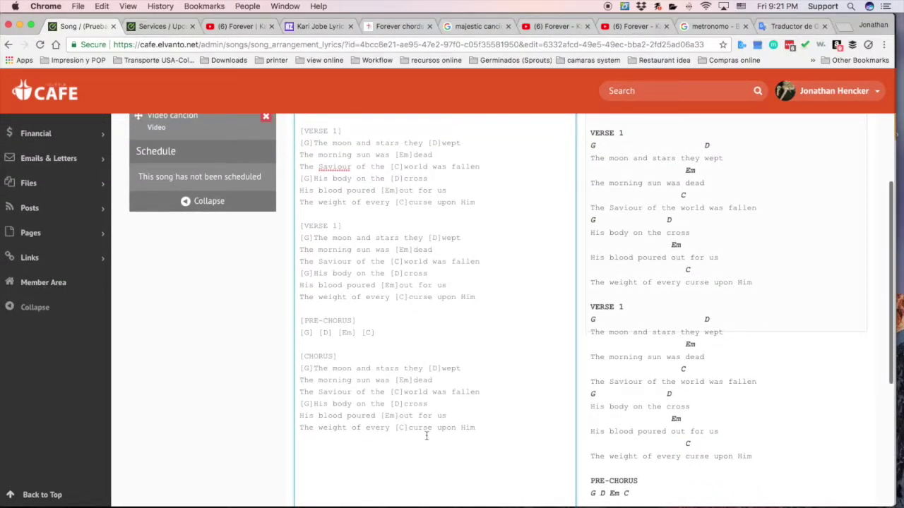
{"action": "scroll", "coordinate": [413, 392], "scroll_direction": "up", "scroll_amount": 2}
{"action": "scroll", "coordinate": [404, 385], "scroll_direction": "up", "scroll_amount": 1}
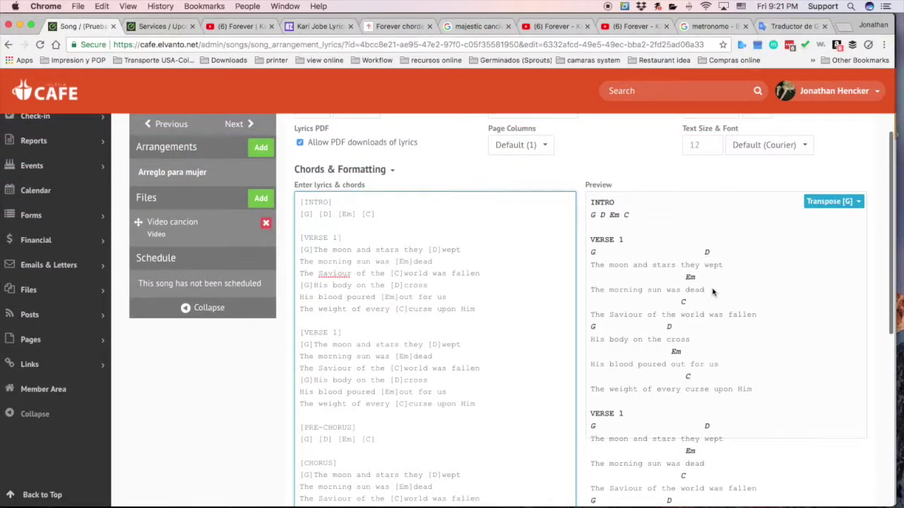
{"action": "scroll", "coordinate": [712, 292], "scroll_direction": "down", "scroll_amount": 10}
{"action": "scroll", "coordinate": [712, 292], "scroll_direction": "up", "scroll_amount": 15}
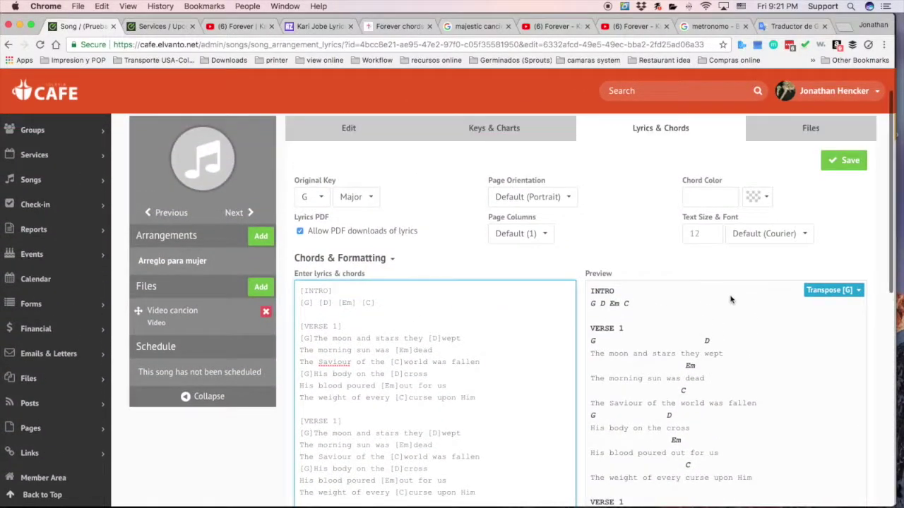
{"action": "scroll", "coordinate": [375, 357], "scroll_direction": "down", "scroll_amount": 3}
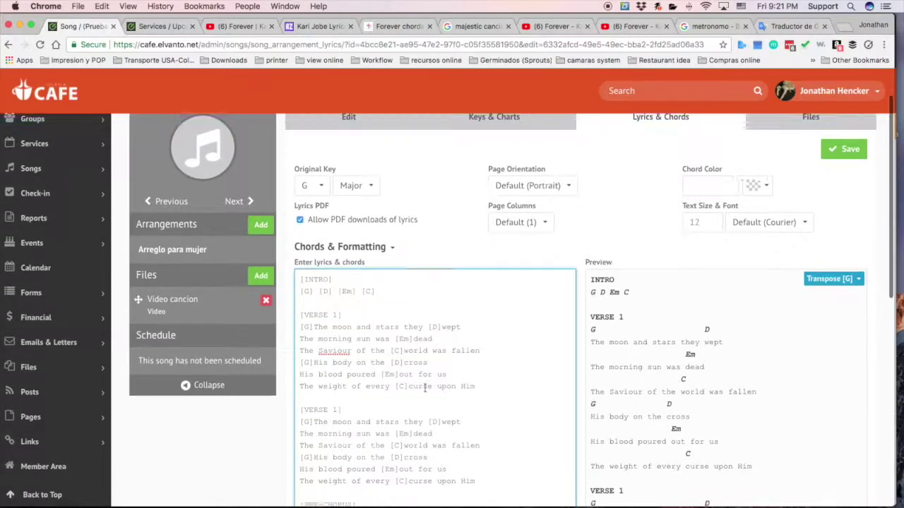
{"action": "scroll", "coordinate": [320, 351], "scroll_direction": "down", "scroll_amount": 4}
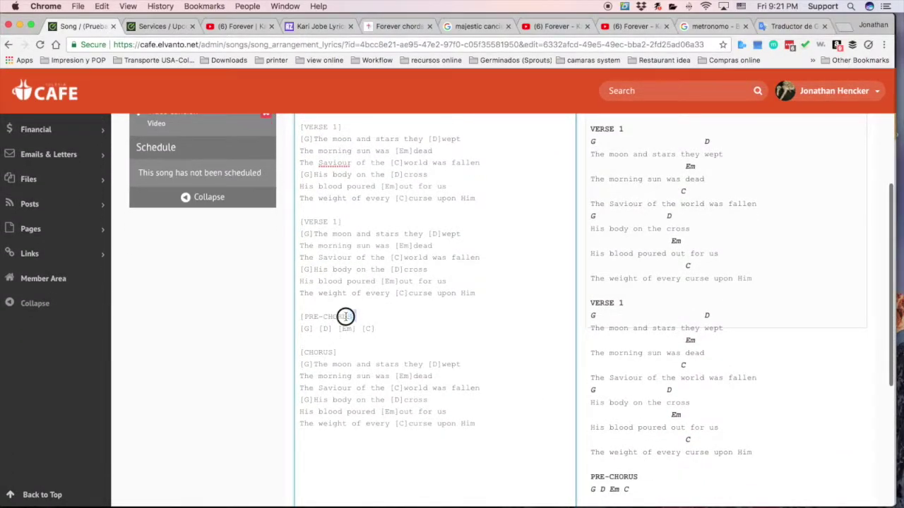
{"action": "left_click_drag", "start_coordinate": [345, 316], "coordinate": [294, 317]}
{"action": "left_click_drag", "start_coordinate": [353, 316], "coordinate": [305, 316]}
{"action": "scroll", "coordinate": [367, 312], "scroll_direction": "up", "scroll_amount": 5}
{"action": "scroll", "coordinate": [367, 312], "scroll_direction": "up", "scroll_amount": 3}
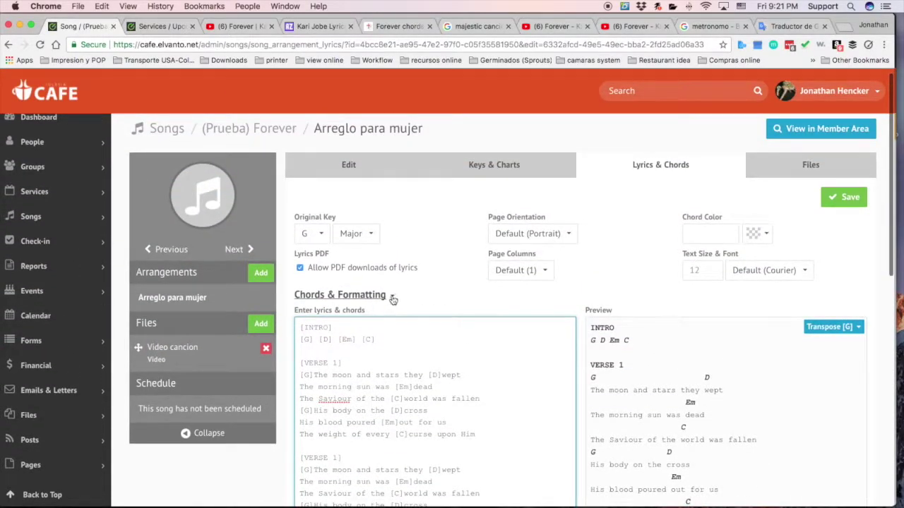
Step: Look over the Chords & Formatting guide, collapse it again and save the lyrics and chords
{"action": "left_click", "coordinate": [392, 296]}
{"action": "left_click", "coordinate": [392, 297]}
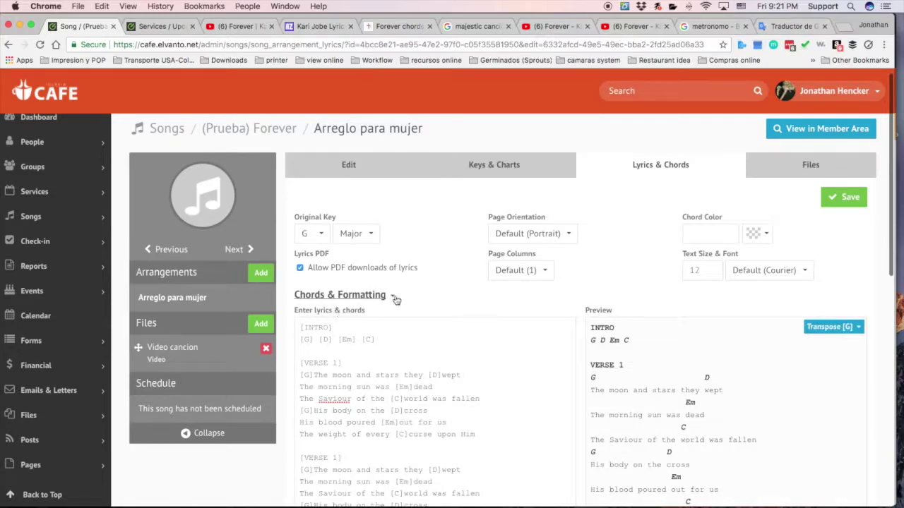
{"action": "left_click", "coordinate": [393, 298]}
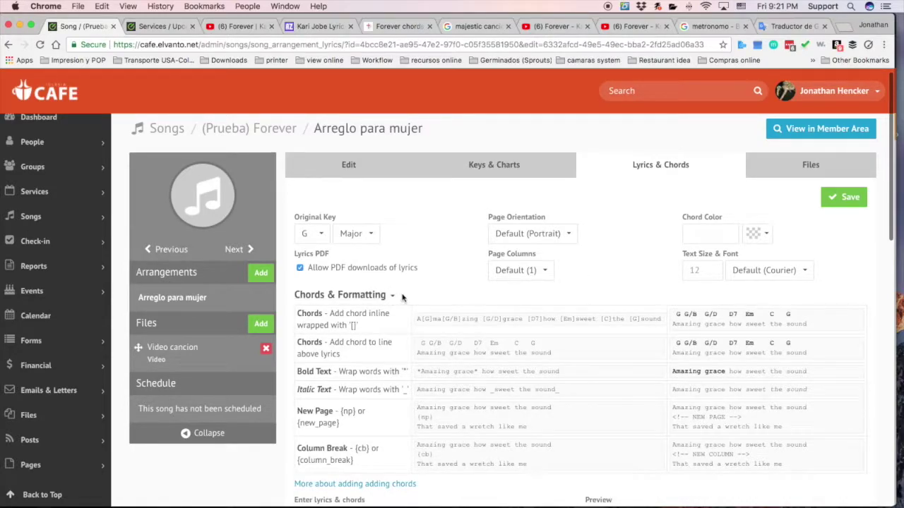
{"action": "left_click", "coordinate": [396, 297]}
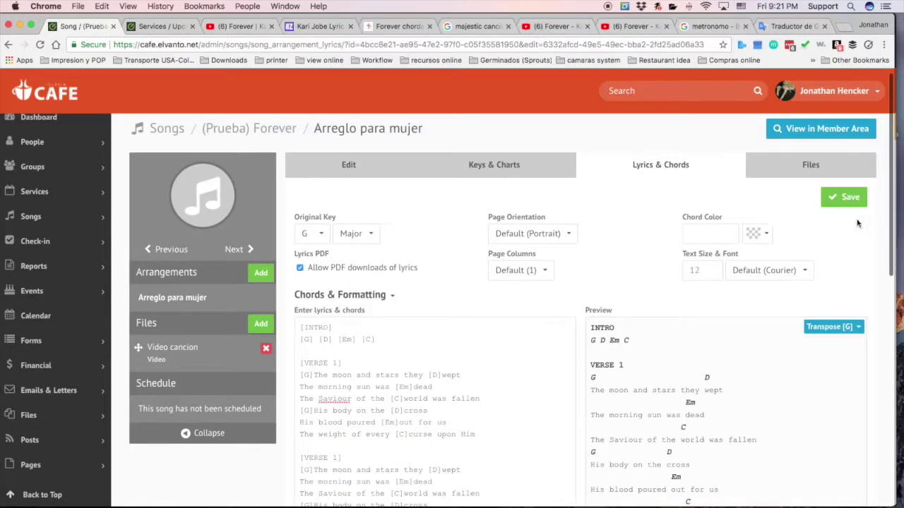
{"action": "left_click", "coordinate": [846, 200]}
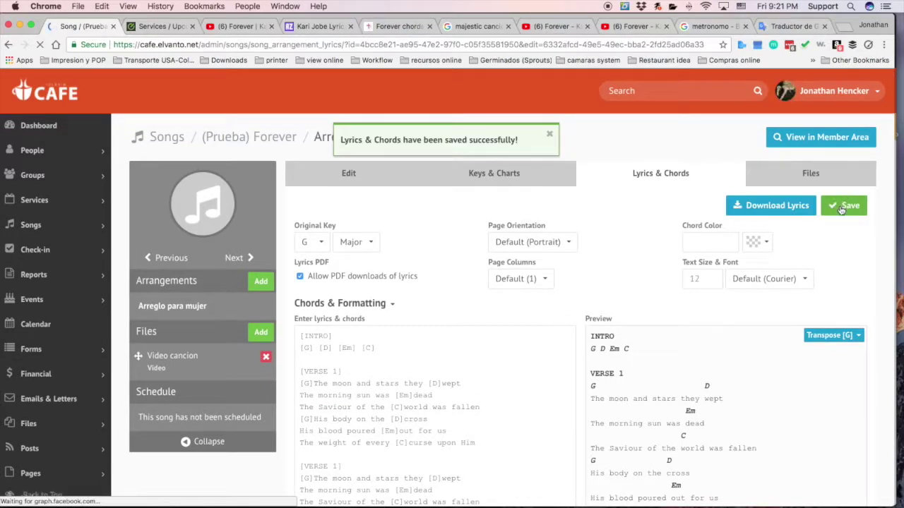
Step: Check the arrangement's section sequence and compare it with the sections in the saved lyrics and chords
{"action": "left_click", "coordinate": [348, 173]}
{"action": "scroll", "coordinate": [514, 343], "scroll_direction": "down", "scroll_amount": 5}
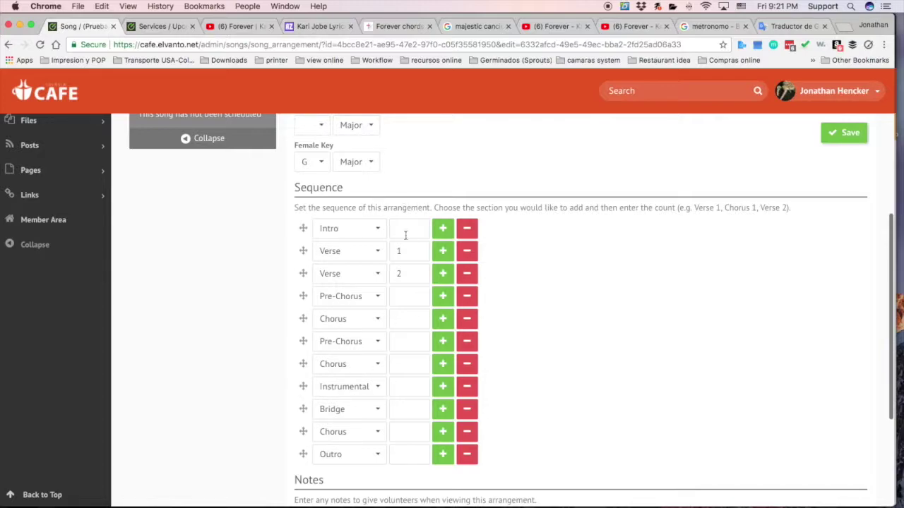
{"action": "scroll", "coordinate": [621, 182], "scroll_direction": "up", "scroll_amount": 5}
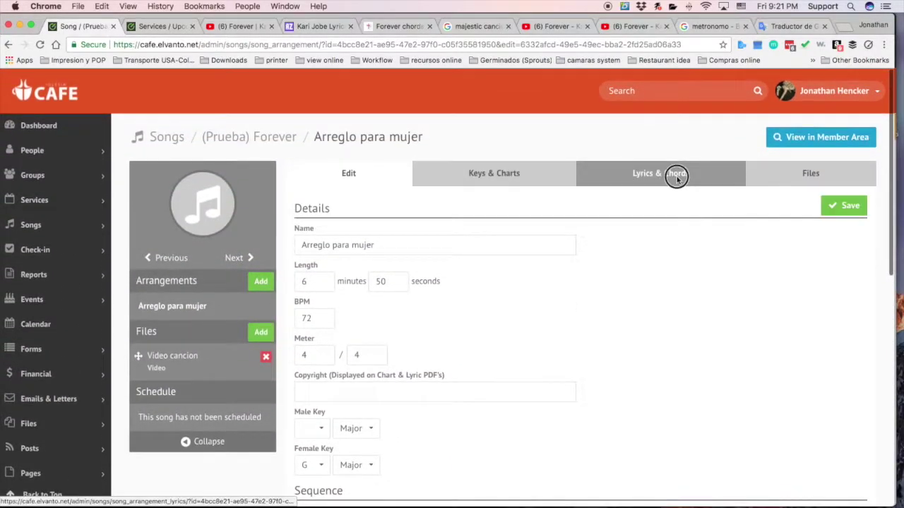
{"action": "left_click", "coordinate": [676, 175]}
{"action": "scroll", "coordinate": [586, 283], "scroll_direction": "down", "scroll_amount": 5}
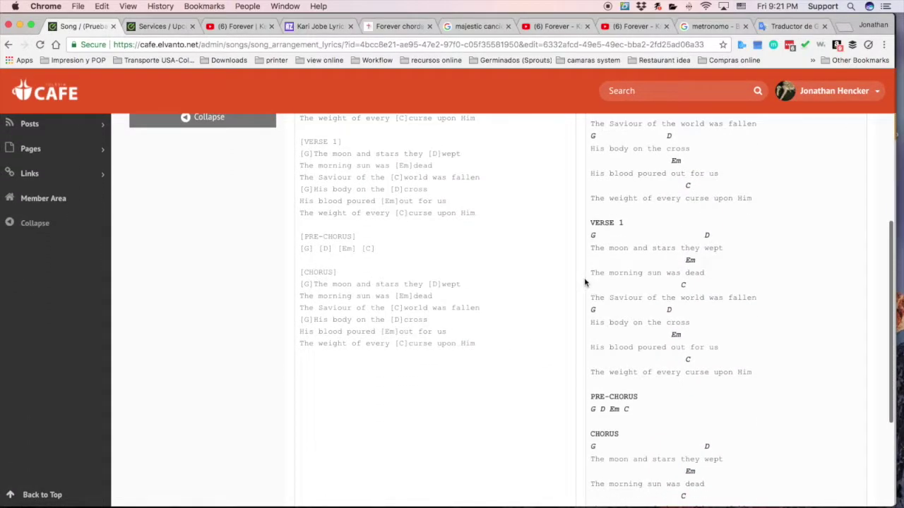
{"action": "scroll", "coordinate": [422, 253], "scroll_direction": "up", "scroll_amount": 4}
{"action": "scroll", "coordinate": [420, 252], "scroll_direction": "down", "scroll_amount": 4}
{"action": "scroll", "coordinate": [419, 252], "scroll_direction": "up", "scroll_amount": 3}
{"action": "scroll", "coordinate": [419, 254], "scroll_direction": "up", "scroll_amount": 3}
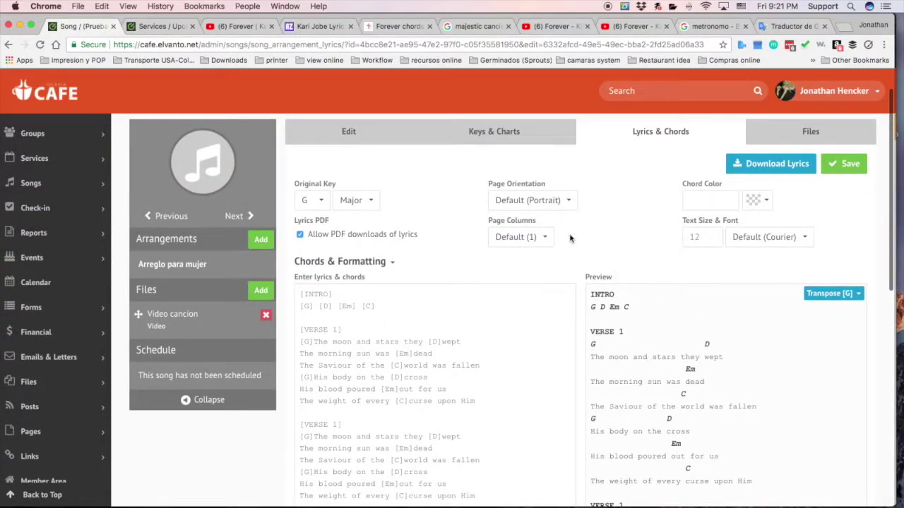
Step: Set the chord color to the golden yellow #e7ac0f and check the chords throughout the preview
{"action": "left_click", "coordinate": [764, 203]}
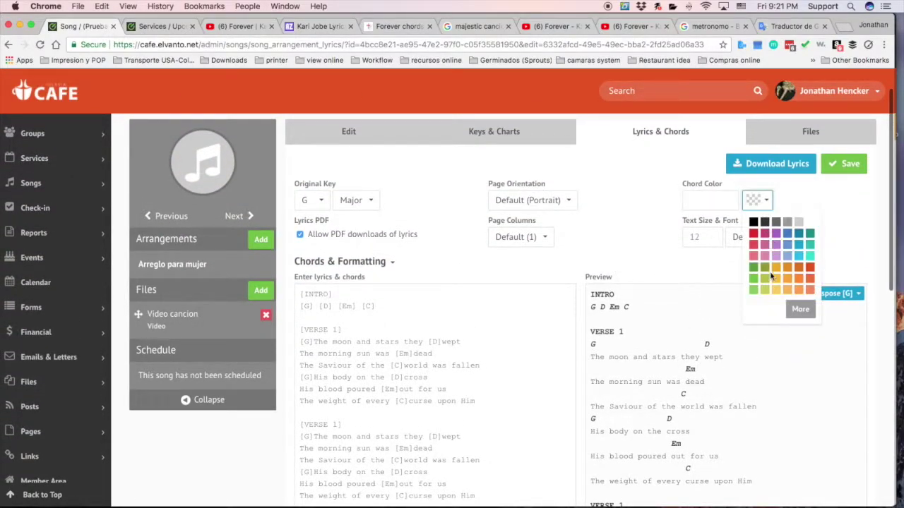
{"action": "left_click", "coordinate": [776, 269]}
{"action": "left_click", "coordinate": [687, 270]}
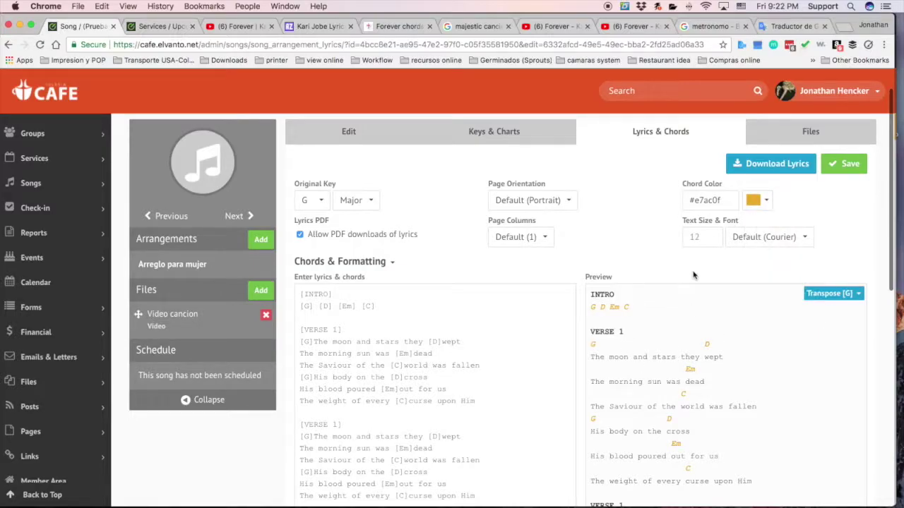
{"action": "scroll", "coordinate": [673, 295], "scroll_direction": "down", "scroll_amount": 10}
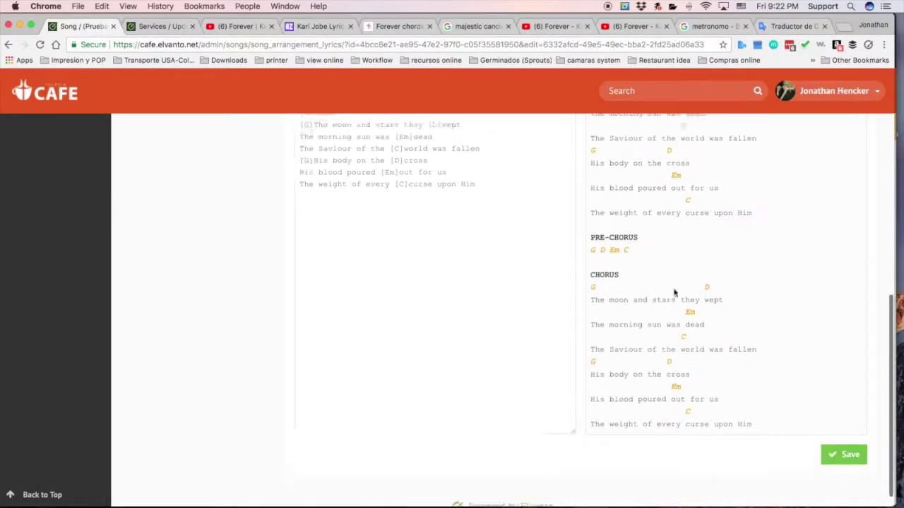
{"action": "scroll", "coordinate": [675, 290], "scroll_direction": "up", "scroll_amount": 10}
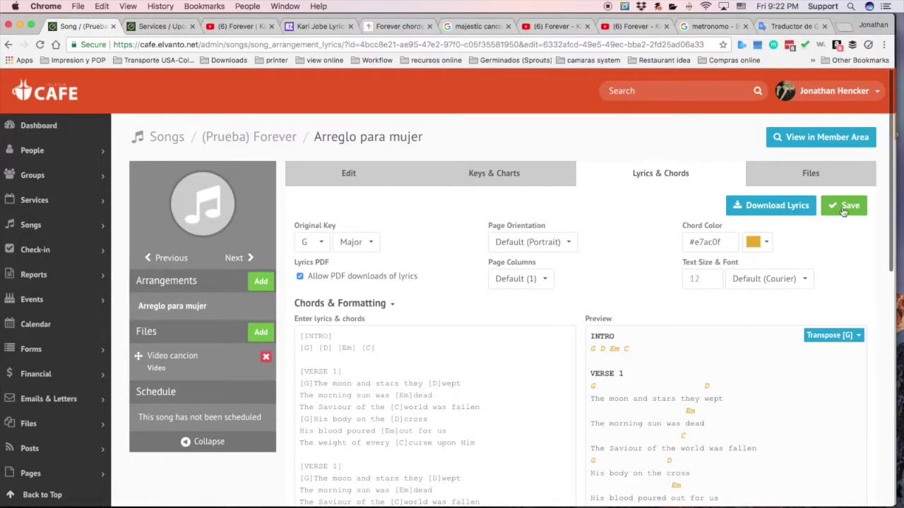
Step: Download the song's lyrics PDF and examine its section sequence line and lyrics
{"action": "left_click", "coordinate": [768, 205]}
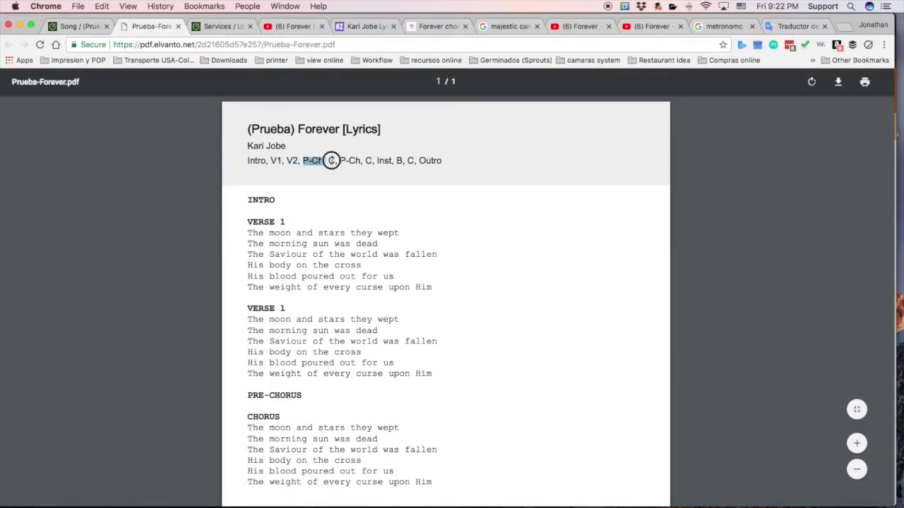
{"action": "left_click_drag", "start_coordinate": [347, 160], "coordinate": [442, 161]}
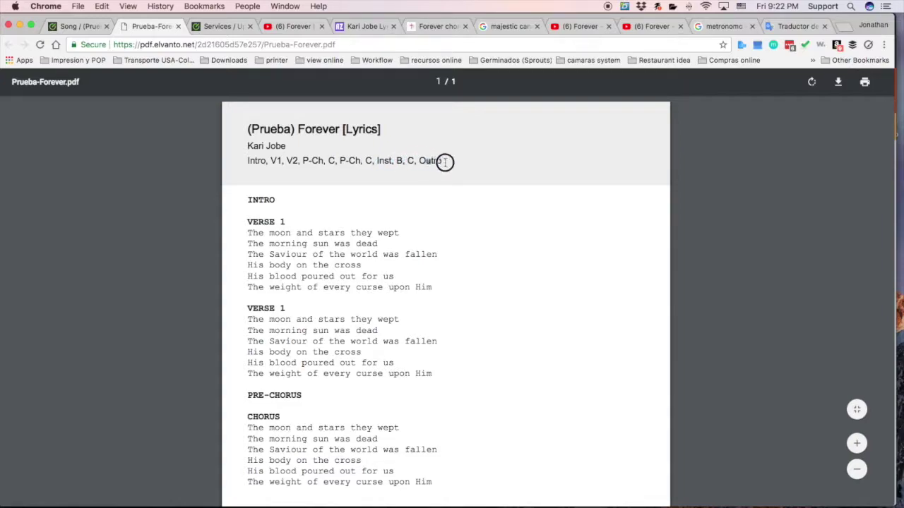
{"action": "scroll", "coordinate": [445, 248], "scroll_direction": "down", "scroll_amount": 2}
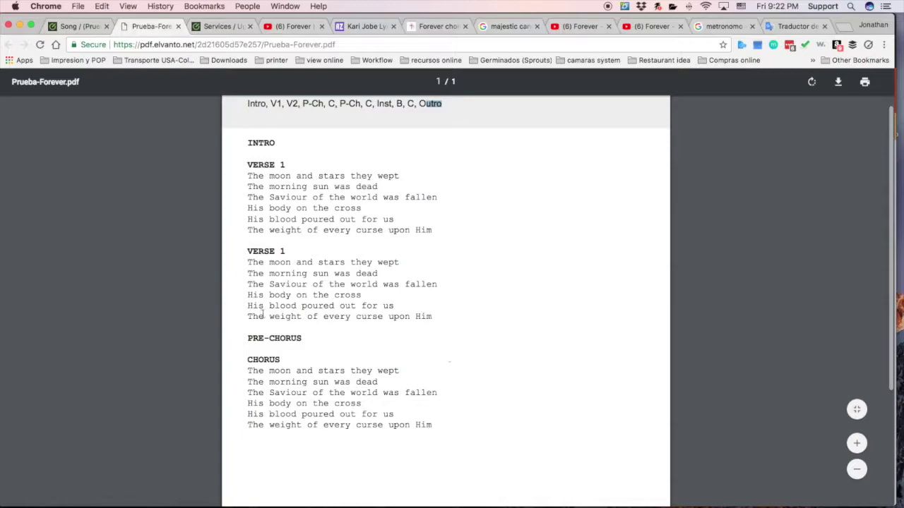
{"action": "scroll", "coordinate": [262, 315], "scroll_direction": "up", "scroll_amount": 2}
Step: Examine the PDF's title, artist and sequence header and its first verse, and return to the song's lyrics and chords page
{"action": "left_click", "coordinate": [217, 135]}
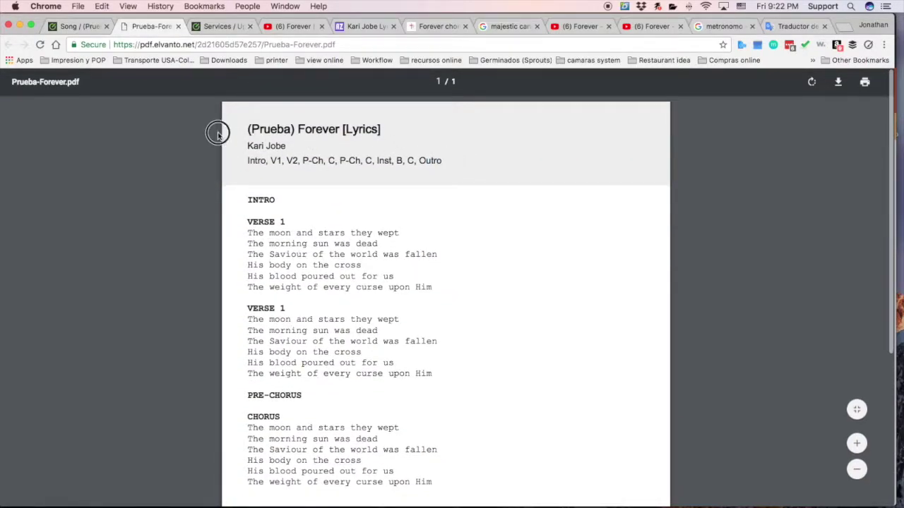
{"action": "left_click_drag", "start_coordinate": [248, 129], "coordinate": [439, 167]}
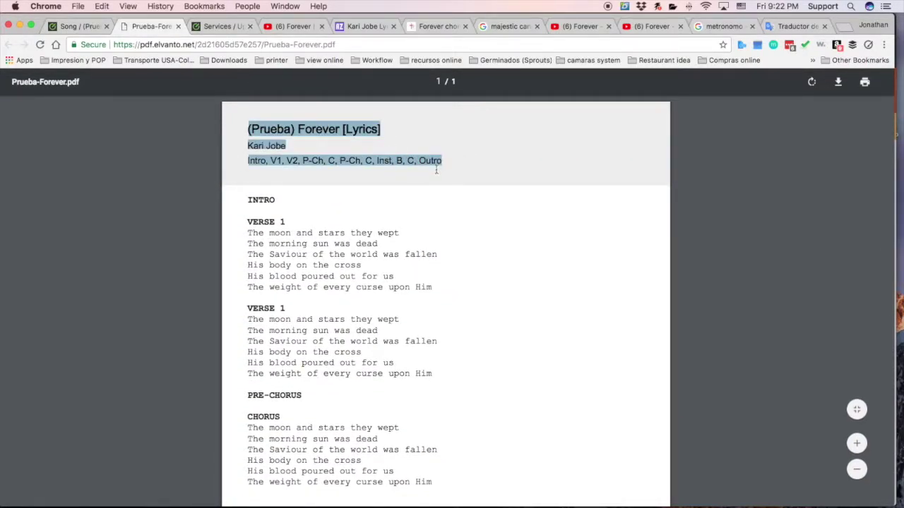
{"action": "left_click_drag", "start_coordinate": [247, 129], "coordinate": [444, 169]}
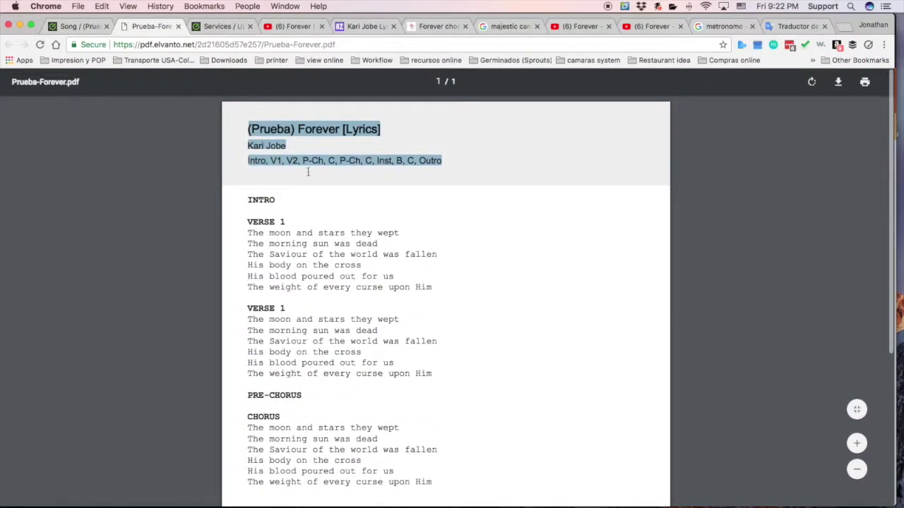
{"action": "left_click", "coordinate": [308, 172]}
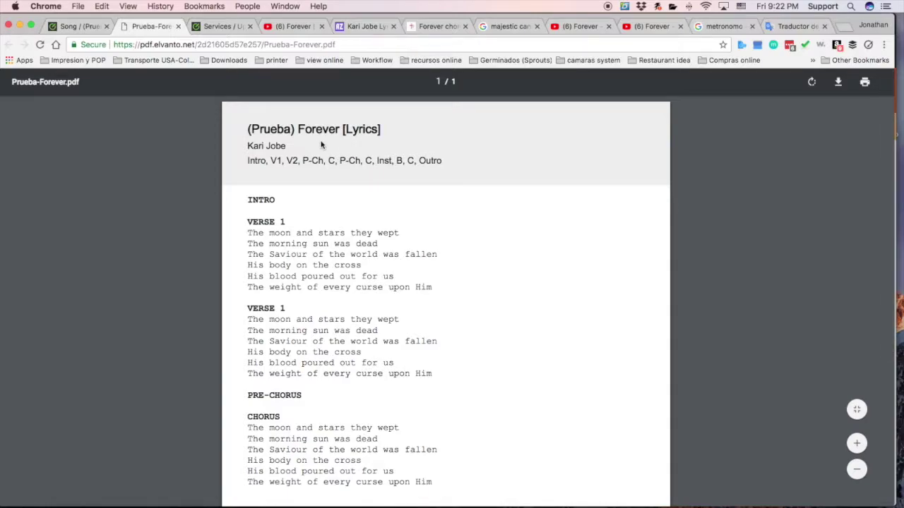
{"action": "left_click_drag", "start_coordinate": [246, 128], "coordinate": [374, 175]}
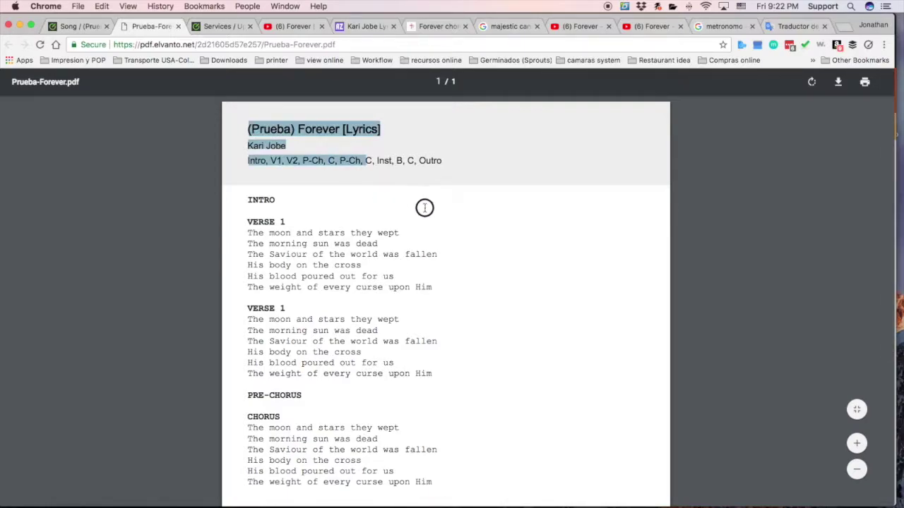
{"action": "left_click", "coordinate": [449, 292]}
{"action": "left_click_drag", "start_coordinate": [247, 221], "coordinate": [442, 293]}
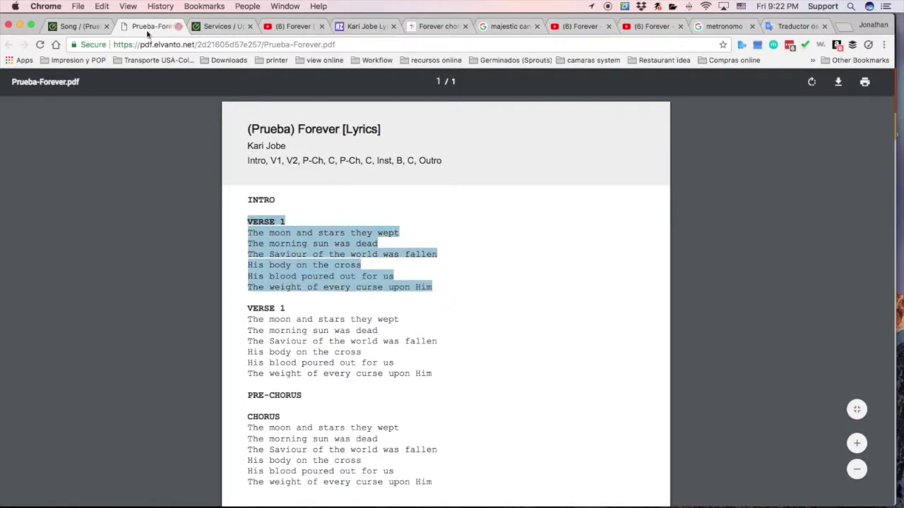
{"action": "left_click", "coordinate": [78, 26]}
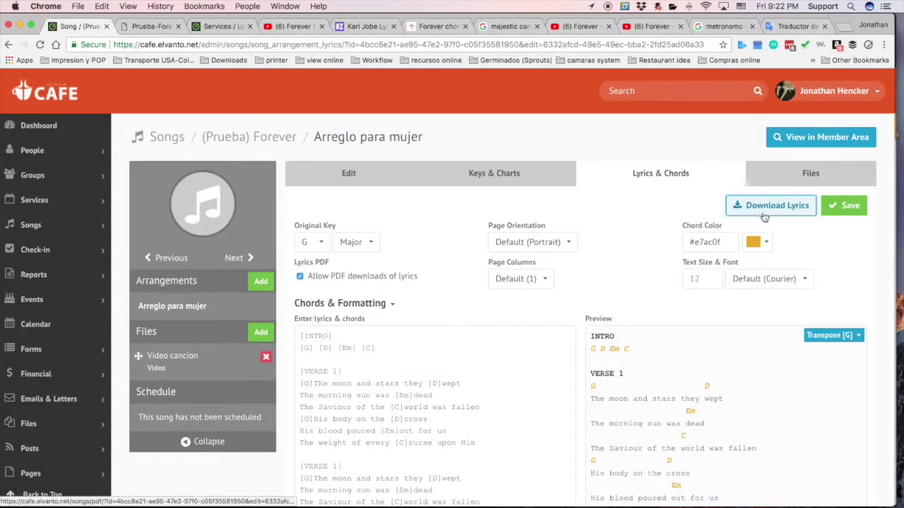
Step: Look once more at the lyrics PDF and return to the song's lyrics and chords page
{"action": "left_click", "coordinate": [174, 28]}
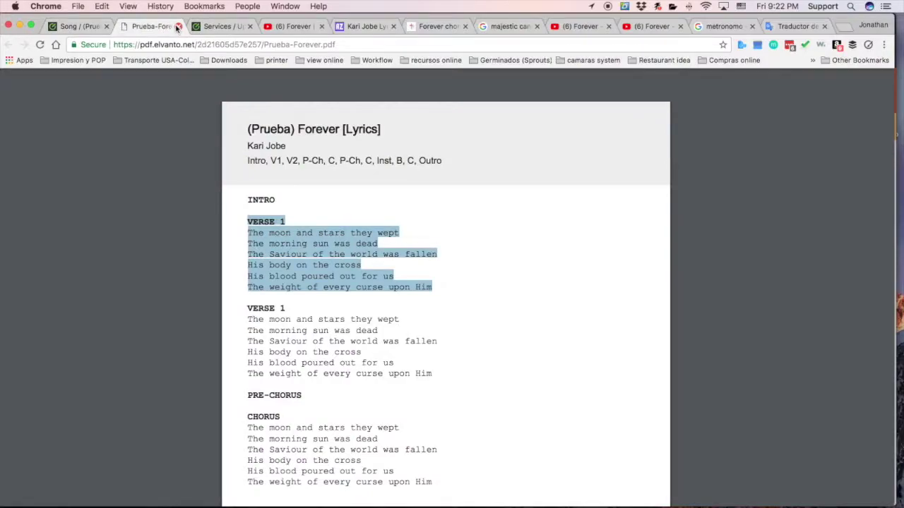
{"action": "left_click", "coordinate": [99, 26]}
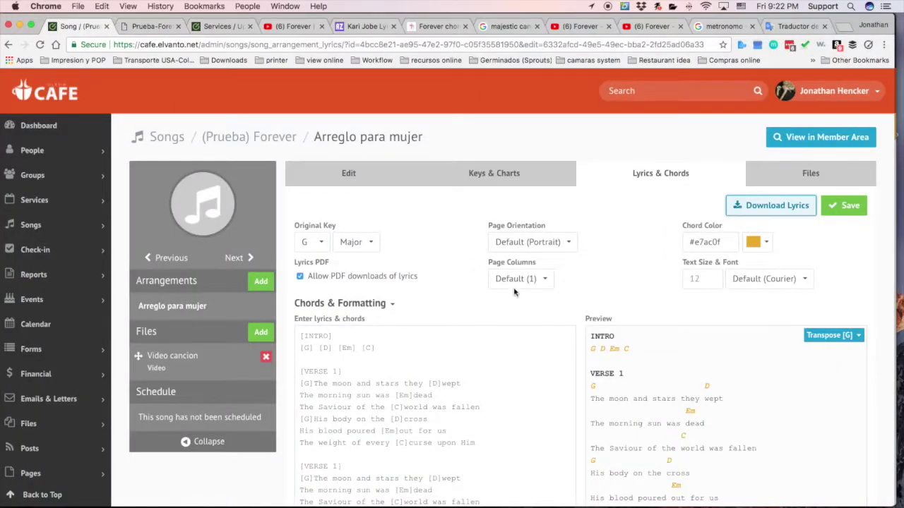
{"action": "scroll", "coordinate": [593, 299], "scroll_direction": "down", "scroll_amount": 1}
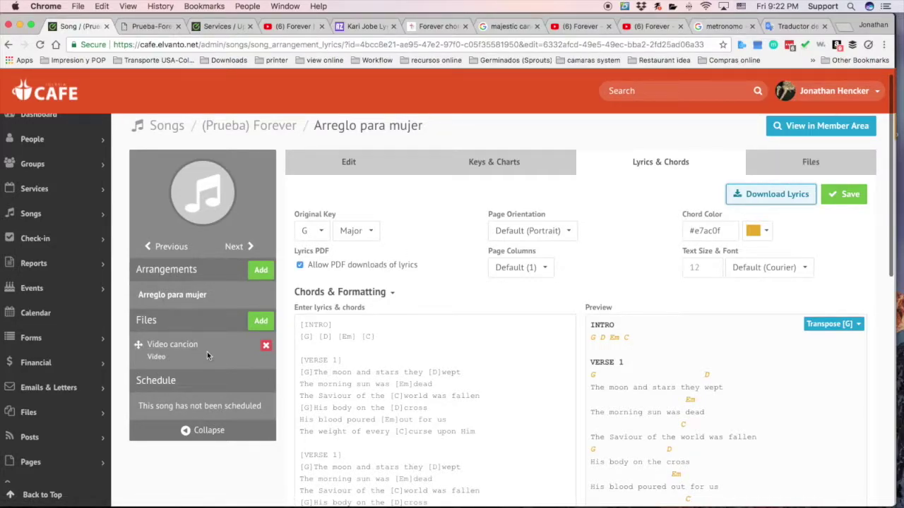
Step: Open the arrangement's files and copy the YouTube address of the "Forever - Kari Jobe - Live Drum Cover" video
{"action": "left_click", "coordinate": [810, 162]}
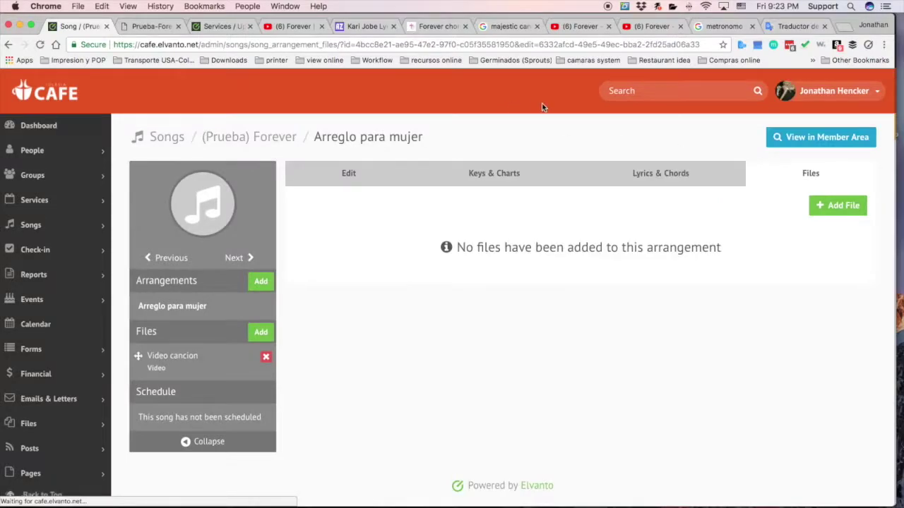
{"action": "left_click", "coordinate": [579, 26]}
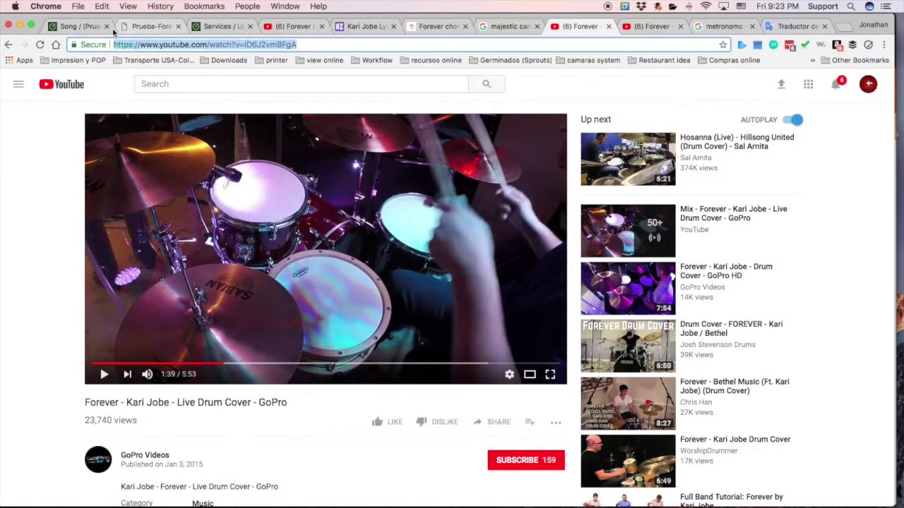
{"action": "left_click", "coordinate": [90, 26]}
Step: Start a new arrangement file of type Video and name it "Video Drums"
{"action": "left_click", "coordinate": [827, 205]}
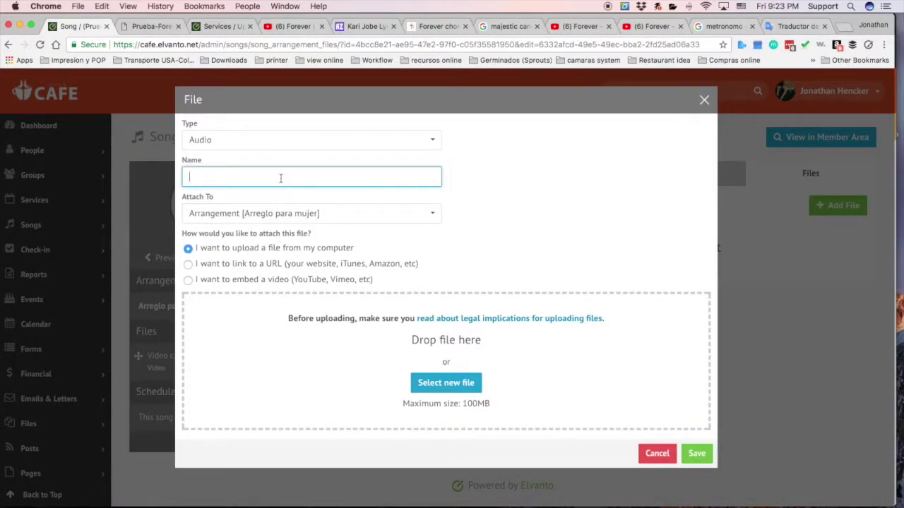
{"action": "left_click", "coordinate": [277, 180]}
{"action": "left_click", "coordinate": [246, 141]}
{"action": "left_click", "coordinate": [246, 150]}
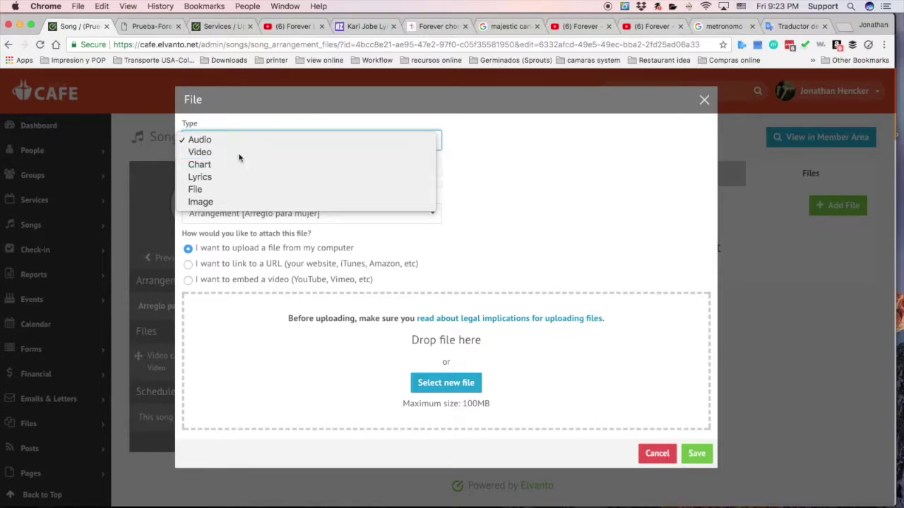
{"action": "left_click", "coordinate": [245, 172]}
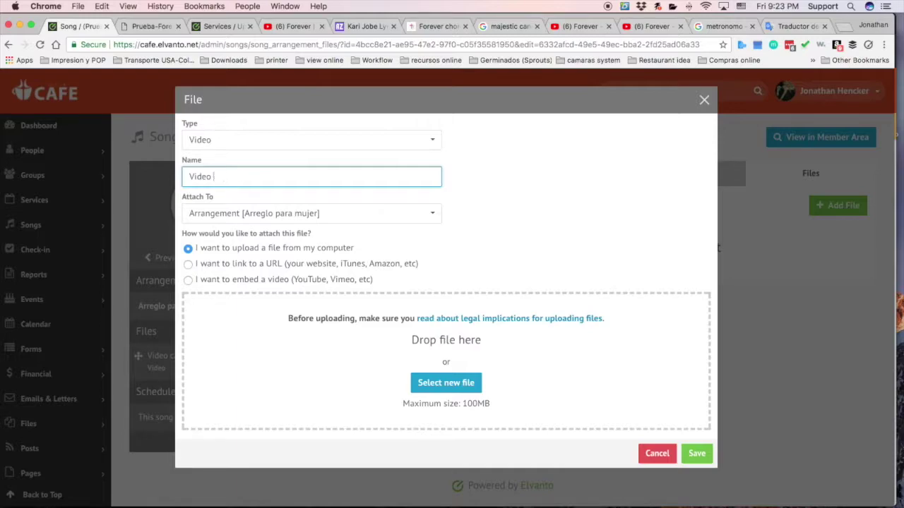
{"action": "left_click", "coordinate": [265, 215]}
{"action": "left_click", "coordinate": [266, 214]}
{"action": "left_click", "coordinate": [265, 215]}
{"action": "left_click", "coordinate": [260, 210]}
{"action": "left_click", "coordinate": [263, 265]}
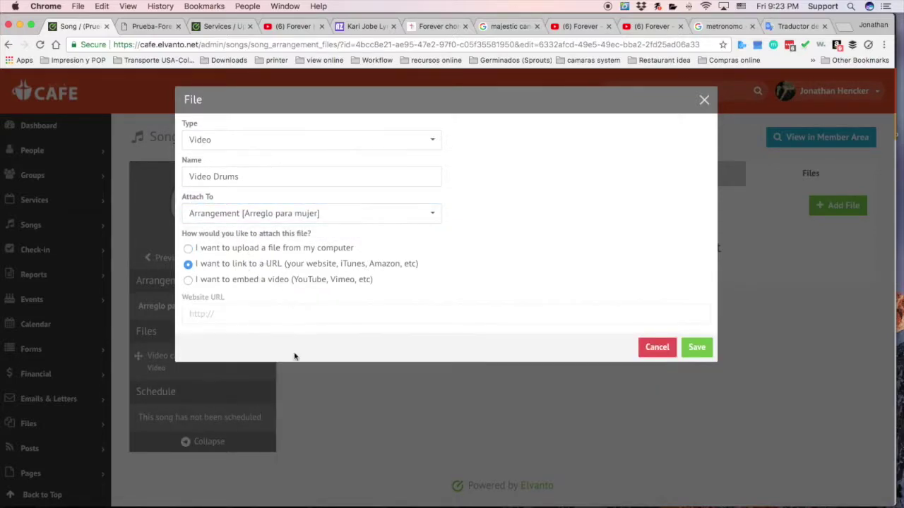
{"action": "left_click", "coordinate": [276, 314]}
{"action": "type", "text": "https://www.youtube.com/watch?v=ID6J2vmBFgA"}
{"action": "left_click", "coordinate": [697, 346]}
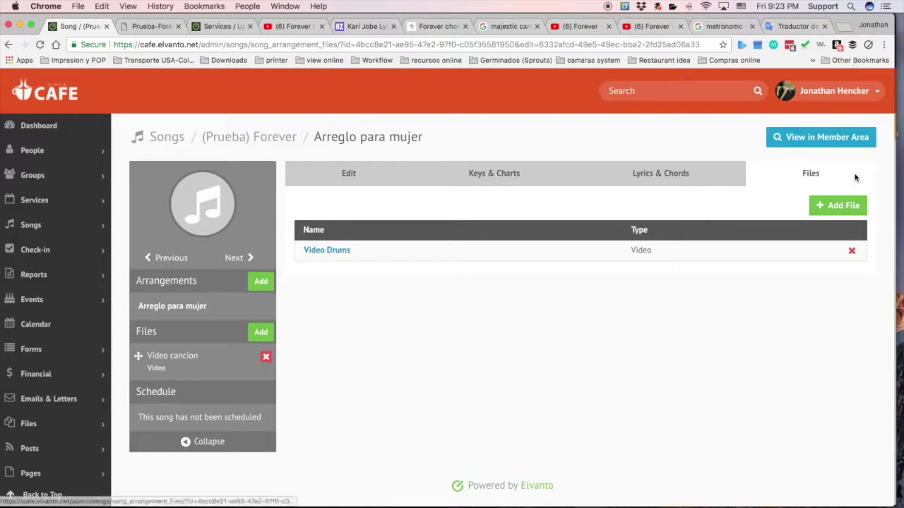
Step: Review the details, sequence and notes of the arrangement Arreglo para mujer
{"action": "left_click", "coordinate": [364, 181]}
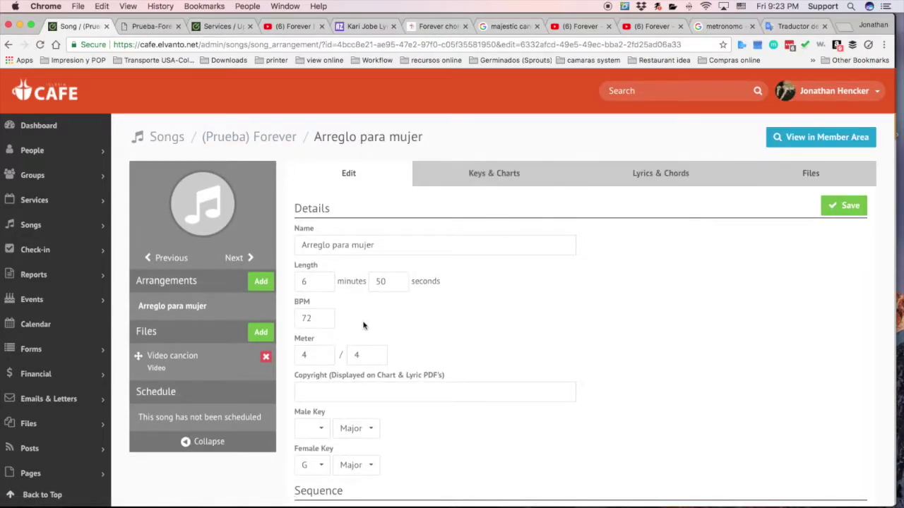
{"action": "scroll", "coordinate": [360, 369], "scroll_direction": "down", "scroll_amount": 10}
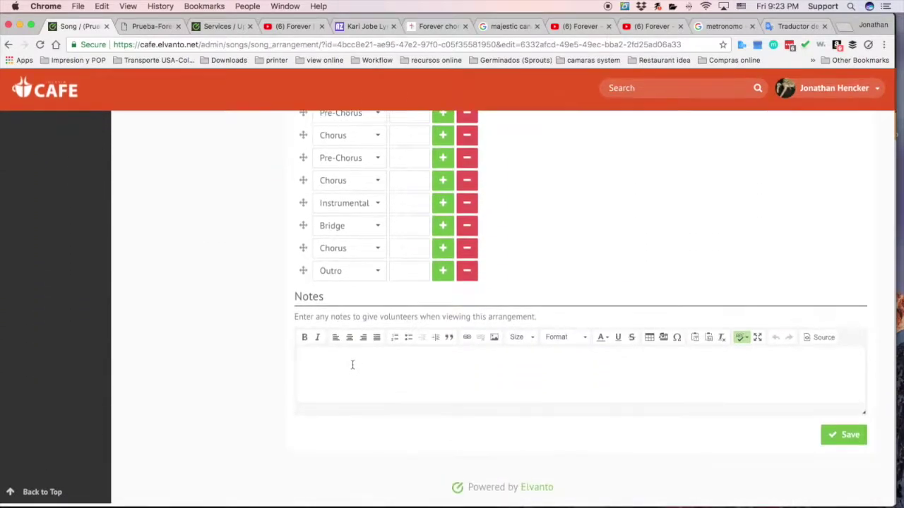
{"action": "scroll", "coordinate": [353, 353], "scroll_direction": "up", "scroll_amount": 10}
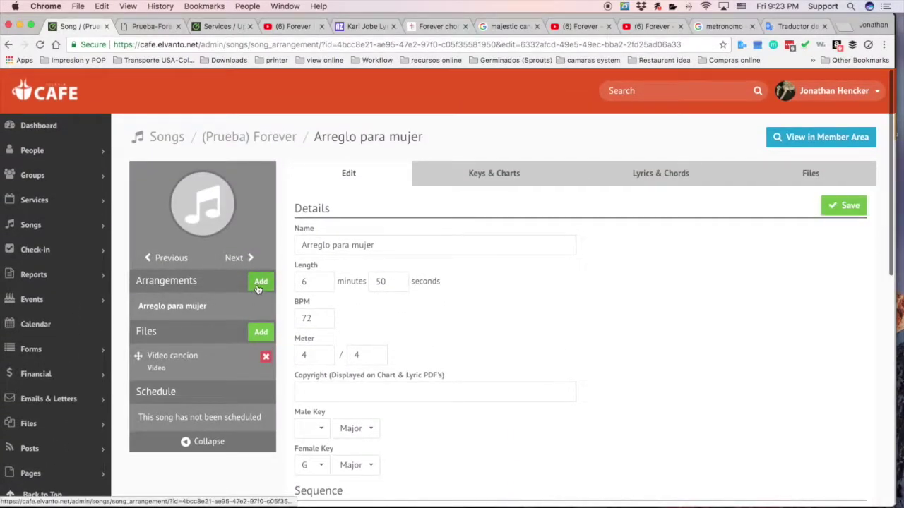
Step: Start a second arrangement for the song and name it "Arreglo par kids"
{"action": "left_click", "coordinate": [259, 285]}
{"action": "left_click", "coordinate": [332, 222]}
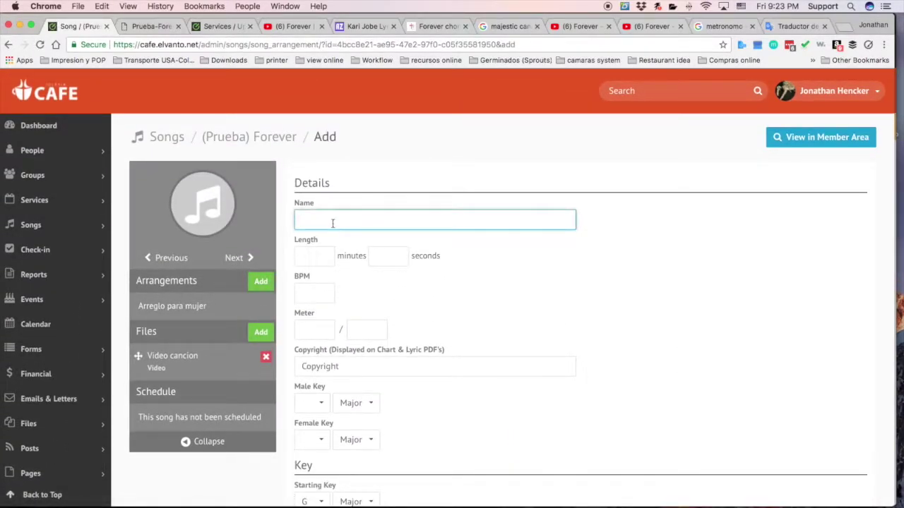
{"action": "type", "text": "Arrelgo"}
{"action": "key", "text": "BackSpace"}
{"action": "key", "text": "BackSpace"}
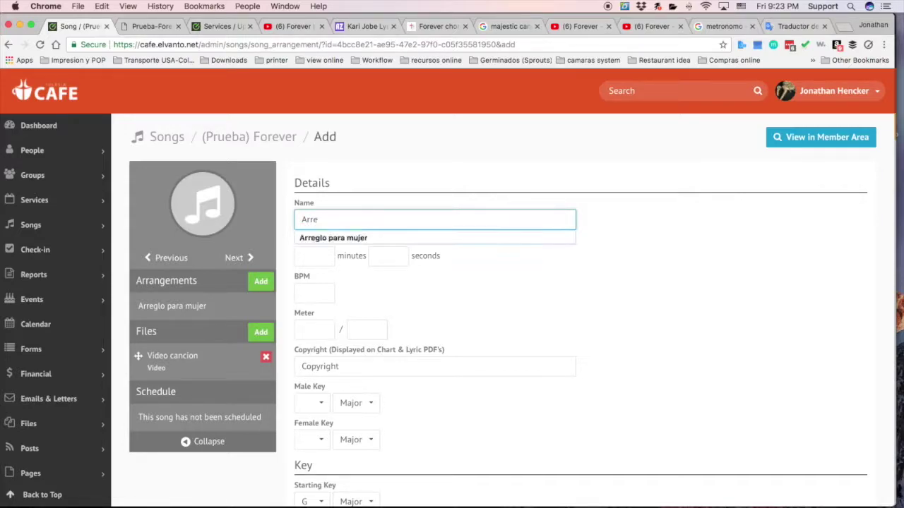
{"action": "type", "text": "glo par kids"}
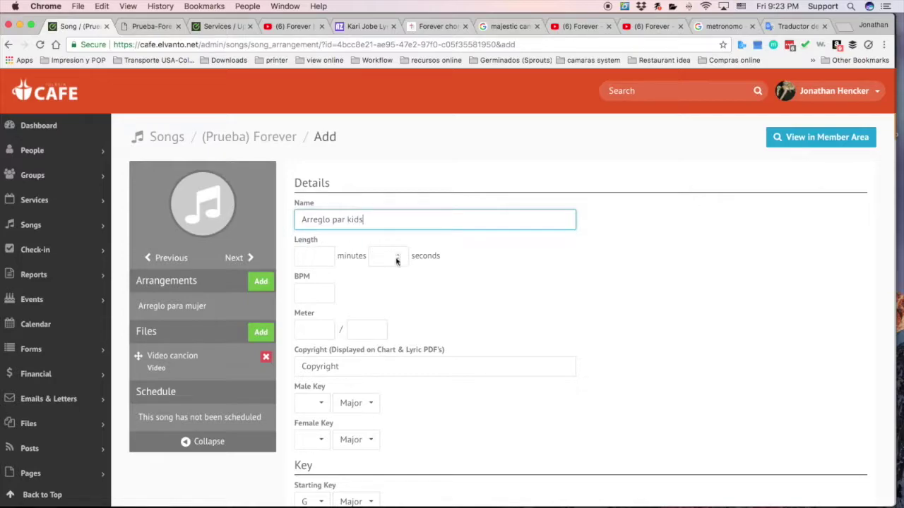
Step: Set the new arrangement's length to 6 minutes 00 seconds and save it
{"action": "left_click", "coordinate": [307, 258]}
{"action": "type", "text": "6"}
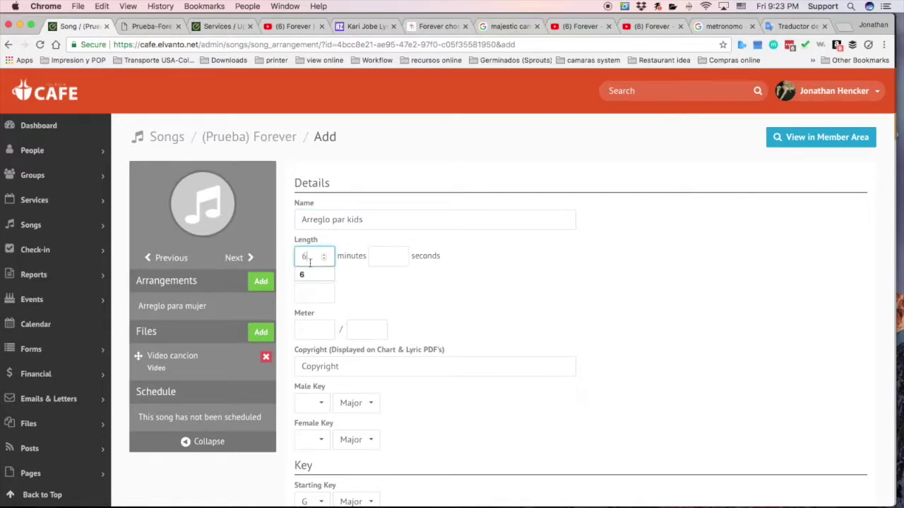
{"action": "left_click", "coordinate": [386, 262]}
{"action": "type", "text": "00"}
{"action": "scroll", "coordinate": [505, 293], "scroll_direction": "down", "scroll_amount": 5}
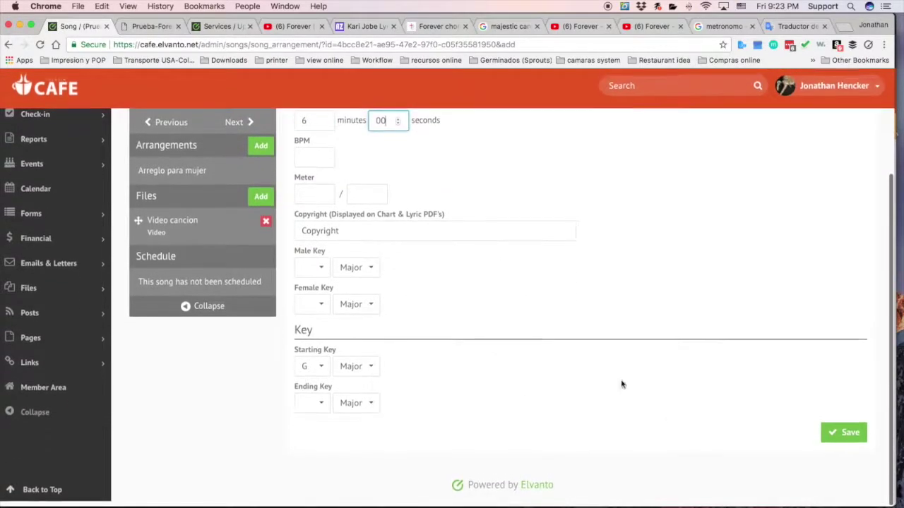
{"action": "left_click", "coordinate": [846, 438]}
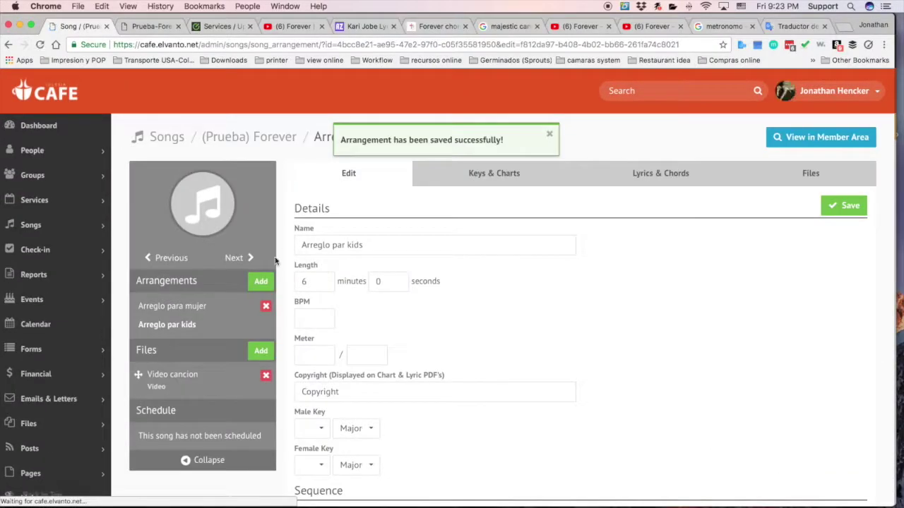
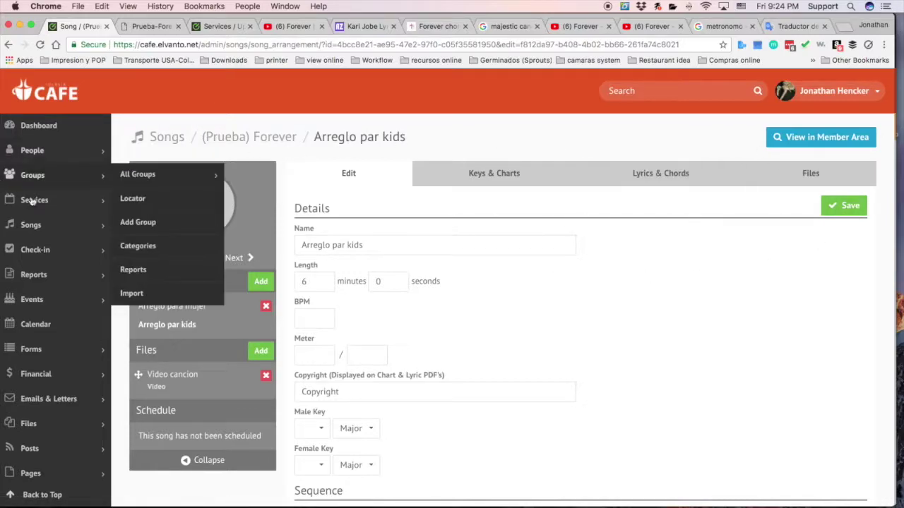
Step: Open the plan of the upcoming Voluntarios service on Monday, December 18, 2017
{"action": "mouse_move", "coordinate": [42, 198]}
{"action": "left_click", "coordinate": [157, 200]}
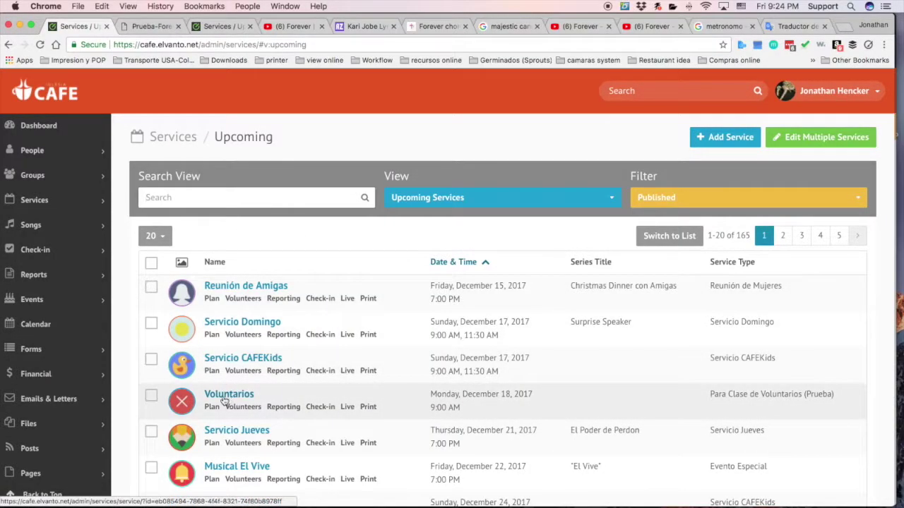
{"action": "left_click", "coordinate": [227, 397]}
{"action": "left_click", "coordinate": [470, 179]}
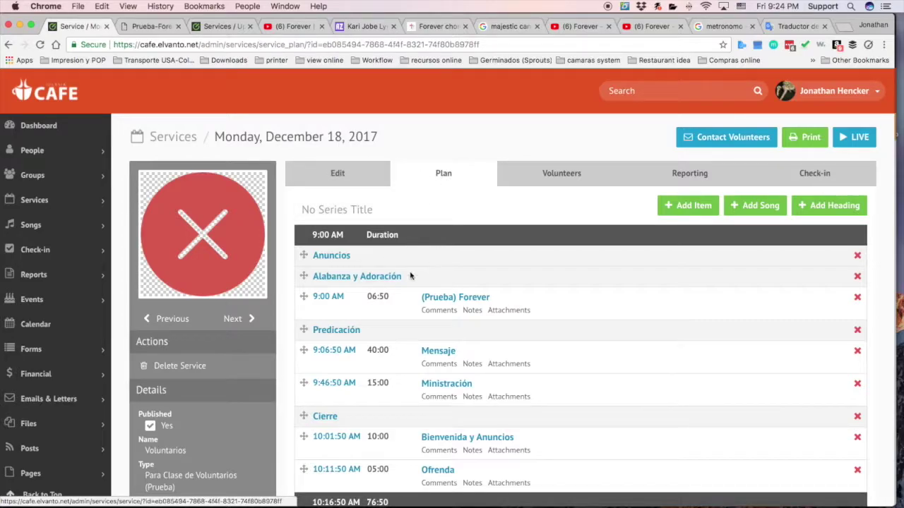
Step: Remove the song (Prueba) Forever from under Alabanza y Adoración in the service plan
{"action": "scroll", "coordinate": [724, 257], "scroll_direction": "down", "scroll_amount": 2}
{"action": "scroll", "coordinate": [723, 257], "scroll_direction": "down", "scroll_amount": 1}
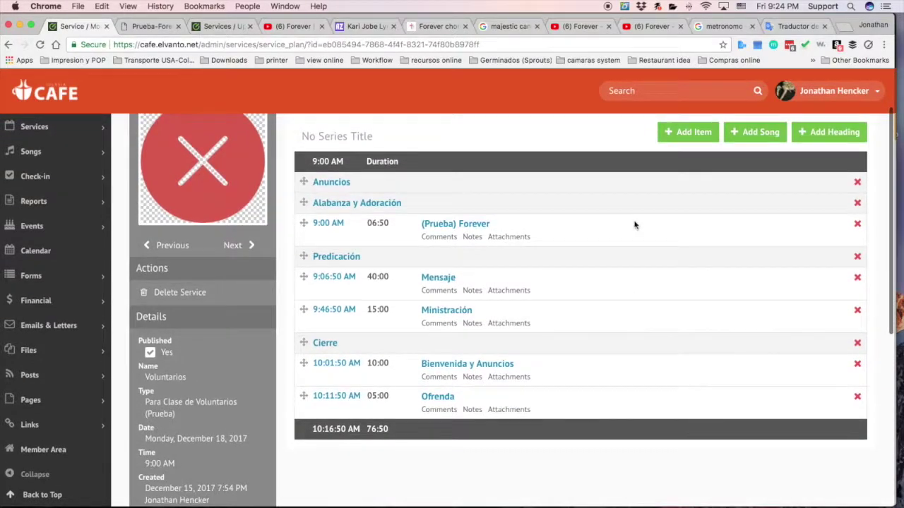
{"action": "left_click", "coordinate": [858, 224]}
{"action": "left_click", "coordinate": [519, 160]}
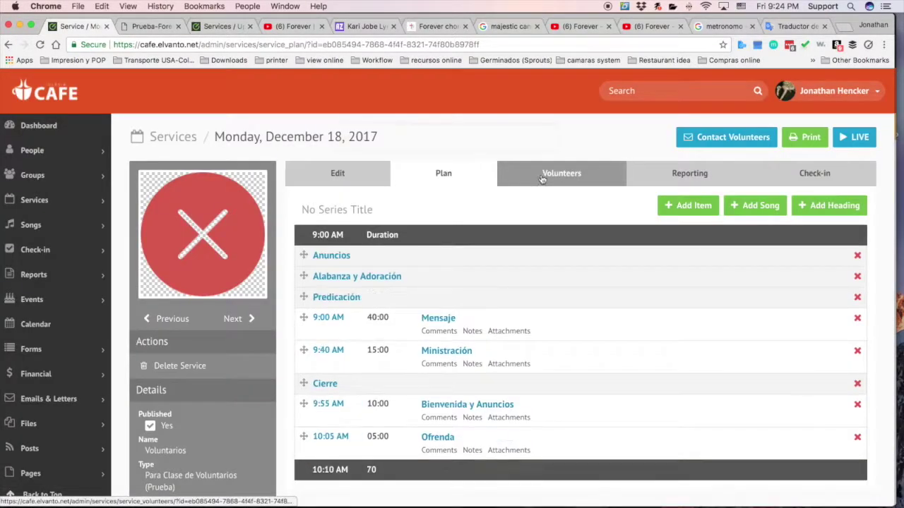
Step: Add the song (Prueba) Forever to the service plan and check its available arrangements
{"action": "left_click", "coordinate": [741, 207]}
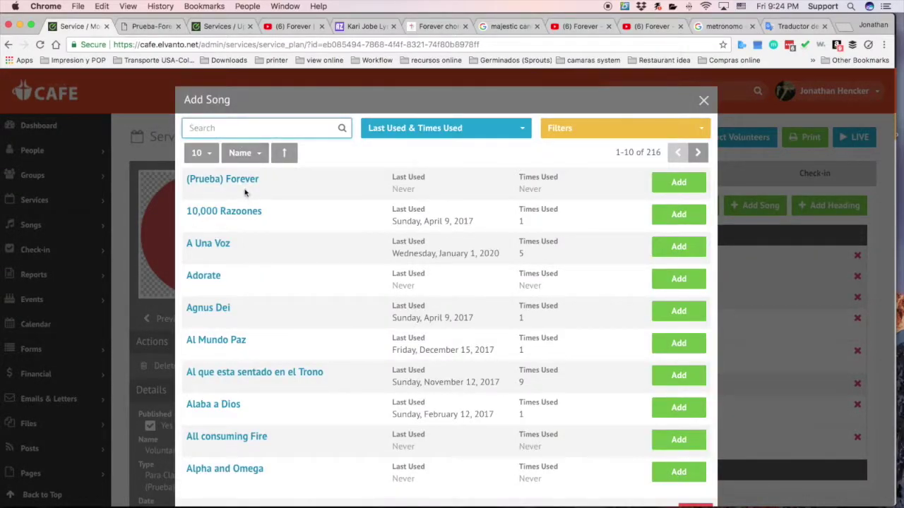
{"action": "left_click", "coordinate": [679, 182]}
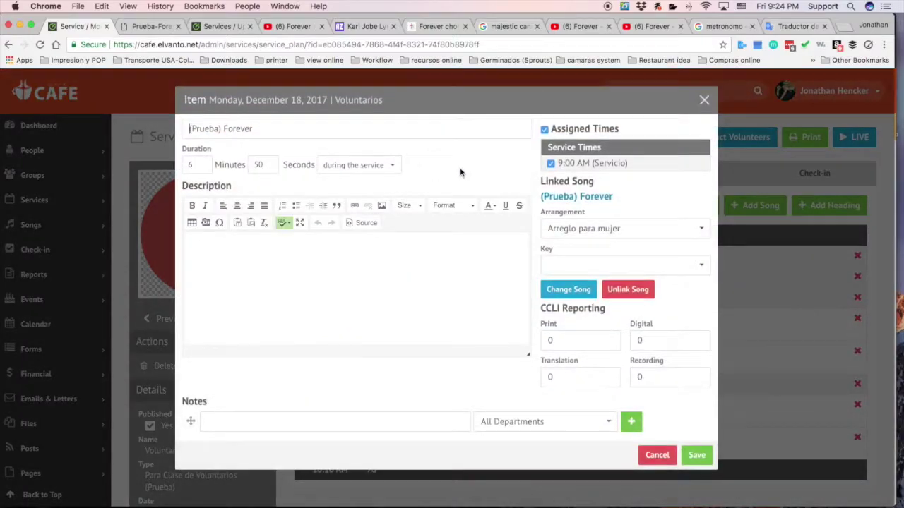
{"action": "left_click", "coordinate": [615, 233]}
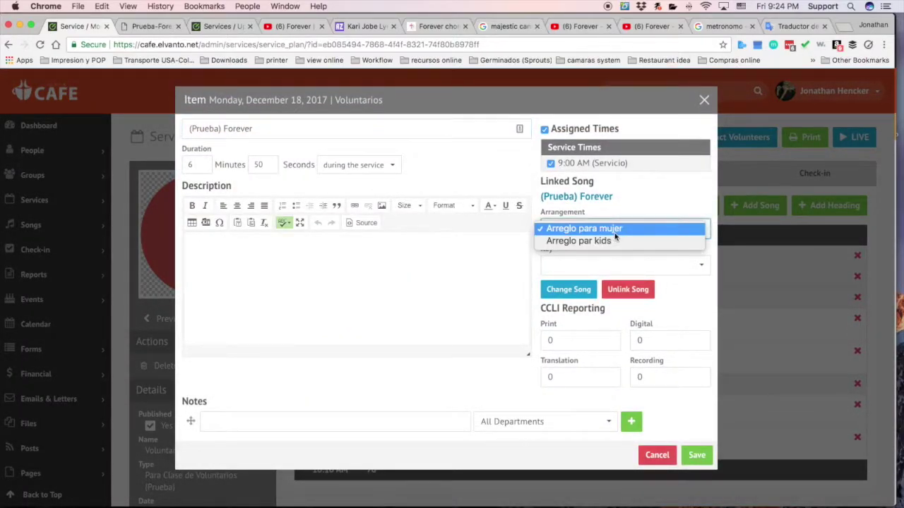
{"action": "left_click", "coordinate": [487, 182]}
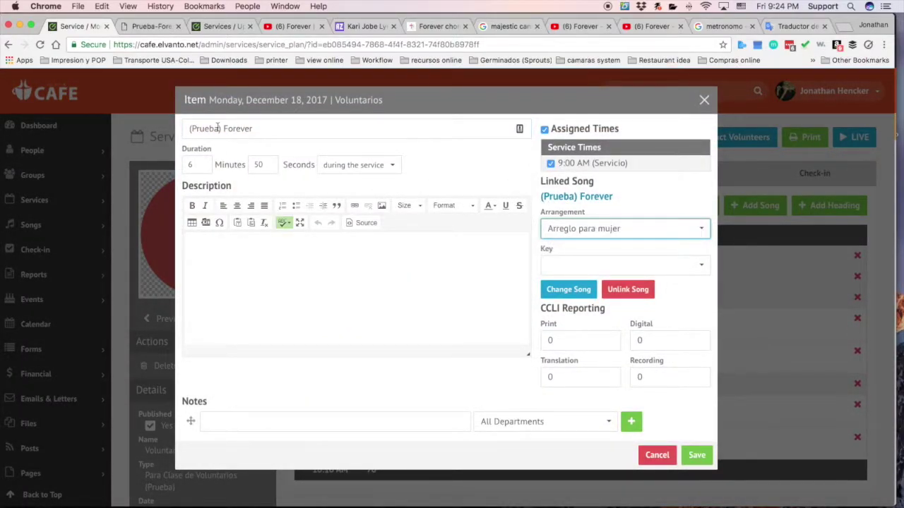
Step: Examine the song item's title, duration, arrangement choices and key choices
{"action": "left_click_drag", "start_coordinate": [265, 129], "coordinate": [182, 129]}
{"action": "left_click", "coordinate": [197, 165]}
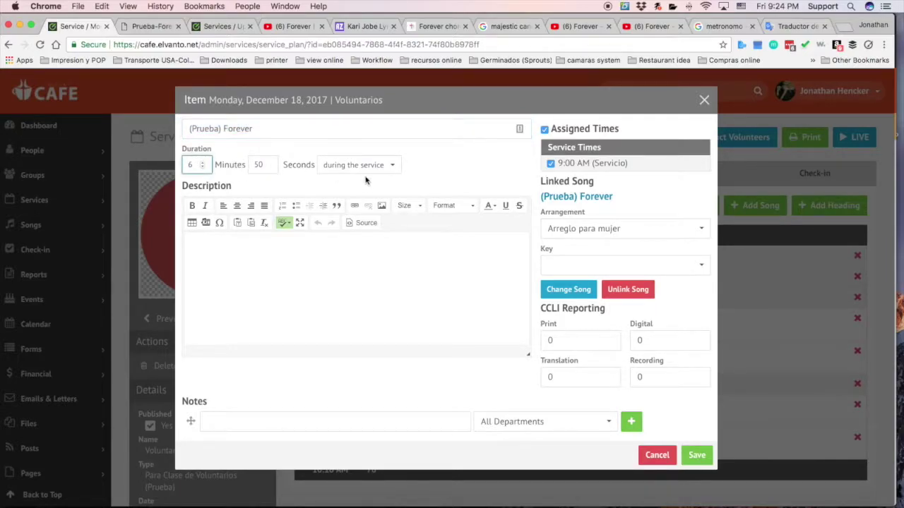
{"action": "left_click", "coordinate": [594, 226]}
{"action": "left_click", "coordinate": [591, 241]}
{"action": "left_click", "coordinate": [588, 228]}
{"action": "left_click", "coordinate": [586, 216]}
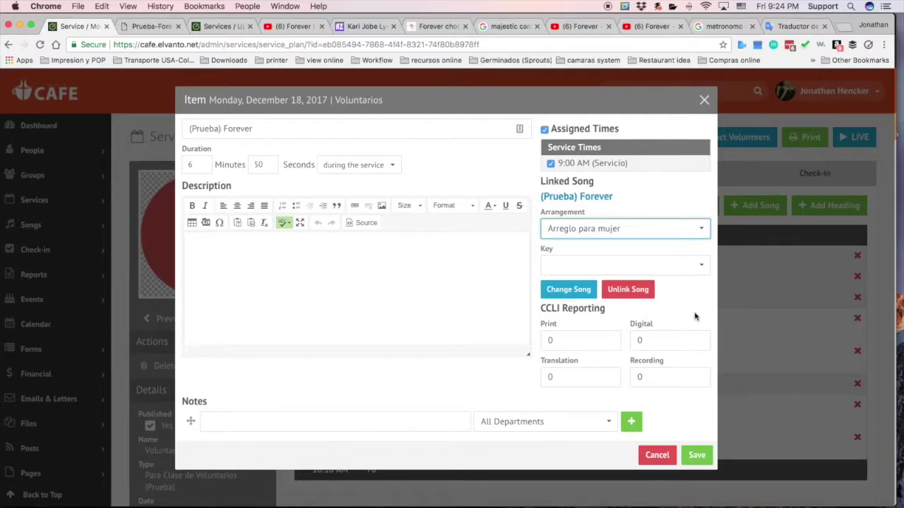
{"action": "left_click", "coordinate": [611, 271]}
{"action": "left_click", "coordinate": [605, 243]}
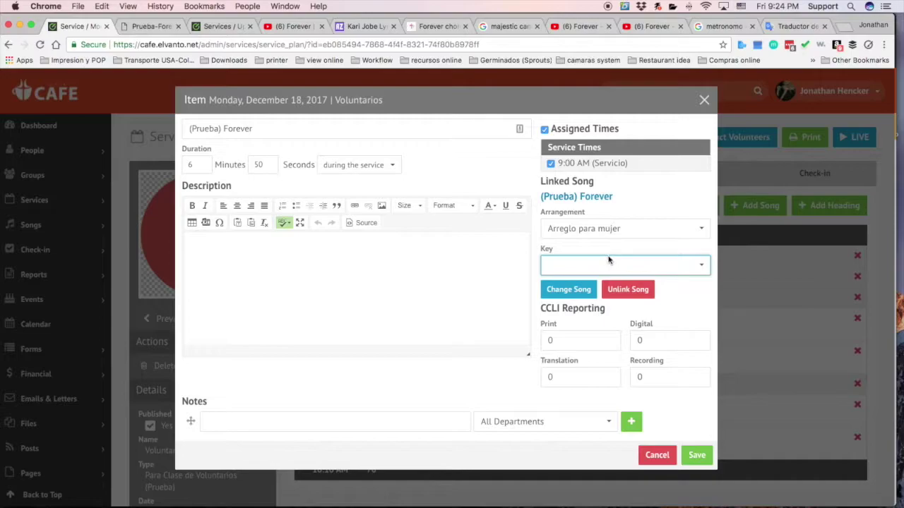
{"action": "left_click", "coordinate": [612, 271]}
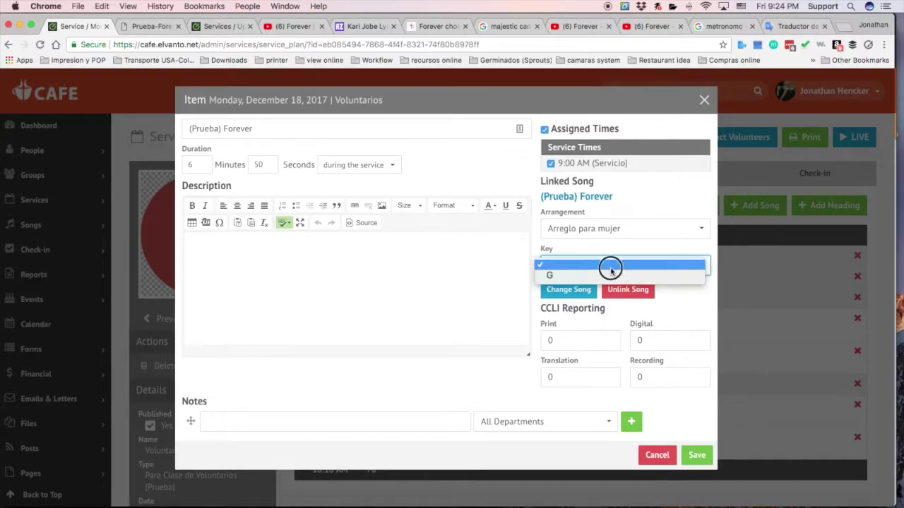
{"action": "left_click", "coordinate": [602, 258]}
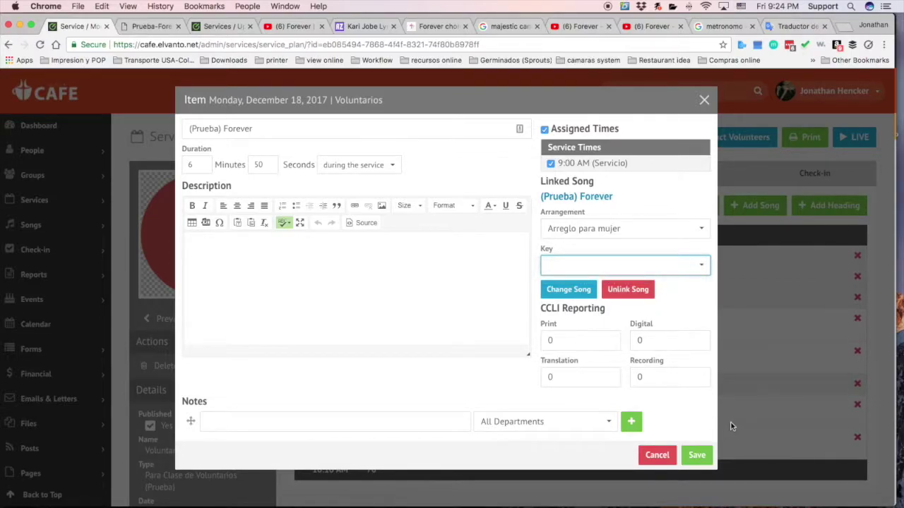
Step: Save the (Prueba) Forever item in the service plan with the arrangement Arreglo para mujer
{"action": "left_click", "coordinate": [363, 426]}
{"action": "left_click", "coordinate": [614, 455]}
{"action": "left_click", "coordinate": [337, 295]}
{"action": "left_click", "coordinate": [697, 456]}
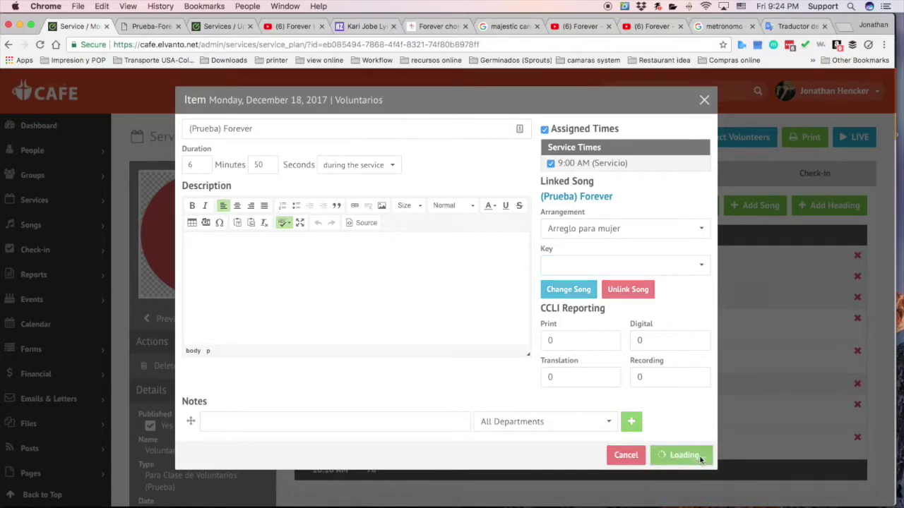
{"action": "scroll", "coordinate": [479, 359], "scroll_direction": "down", "scroll_amount": 2}
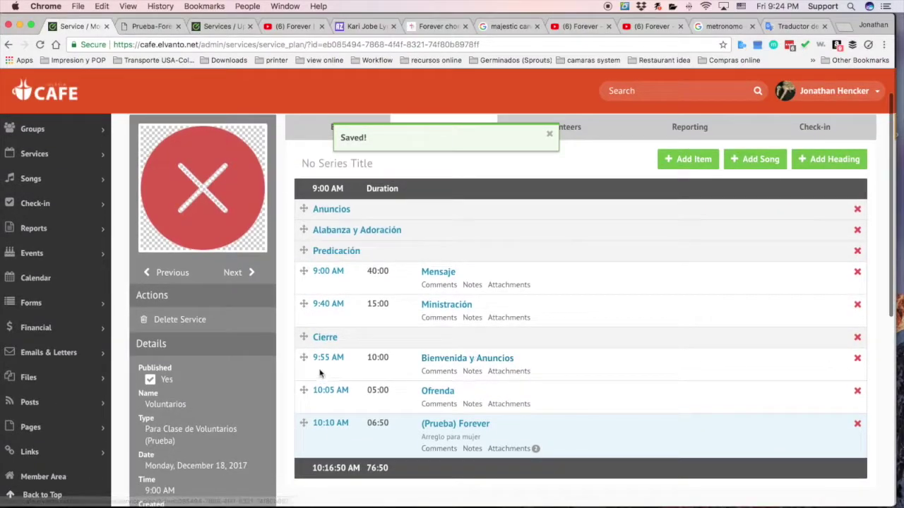
Step: Move the song (Prueba) Forever under the Alabanza y Adoración heading in the service plan
{"action": "left_click_drag", "start_coordinate": [303, 423], "coordinate": [304, 245]}
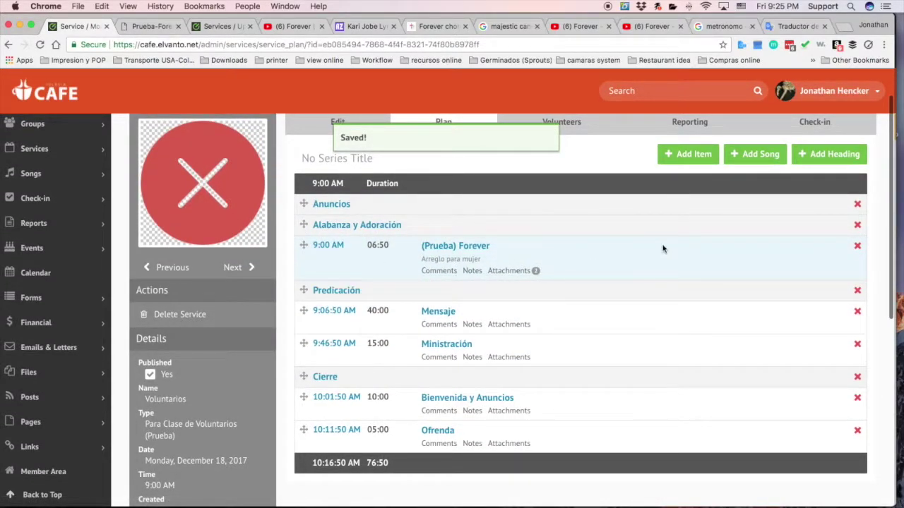
{"action": "scroll", "coordinate": [662, 248], "scroll_direction": "up", "scroll_amount": 2}
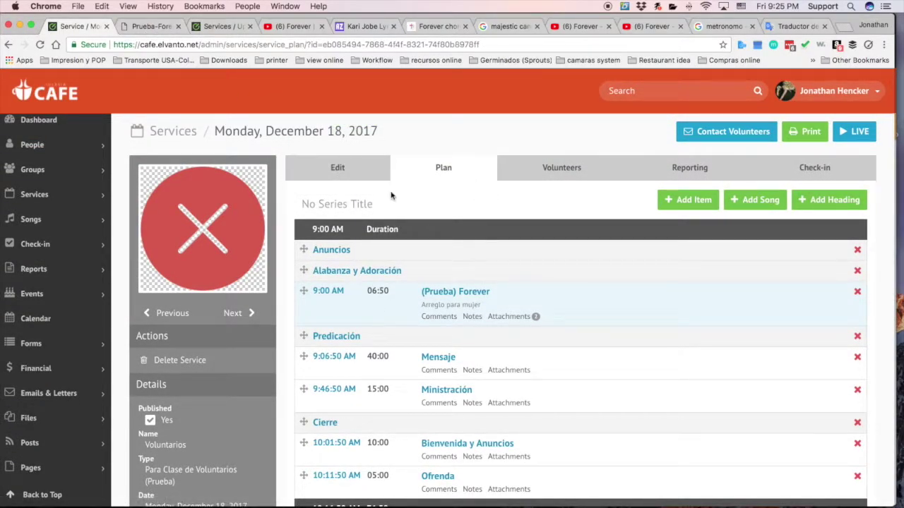
Step: Switch to Proclaim and import the song from the Elvanto service Voluntarios of Monday, December 18 into the presentation
{"action": "key", "text": "super+Tab"}
{"action": "key", "text": "super+Tab"}
{"action": "key", "text": "super+Tab"}
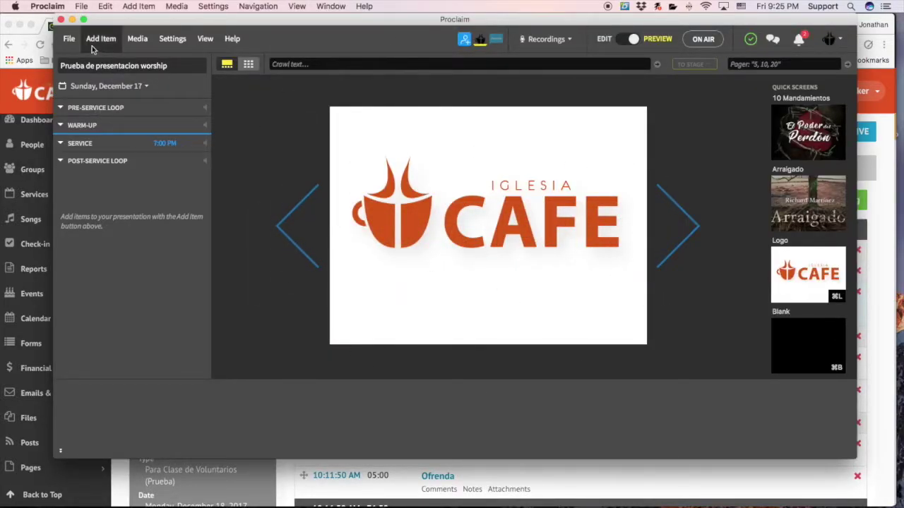
{"action": "left_click", "coordinate": [93, 39]}
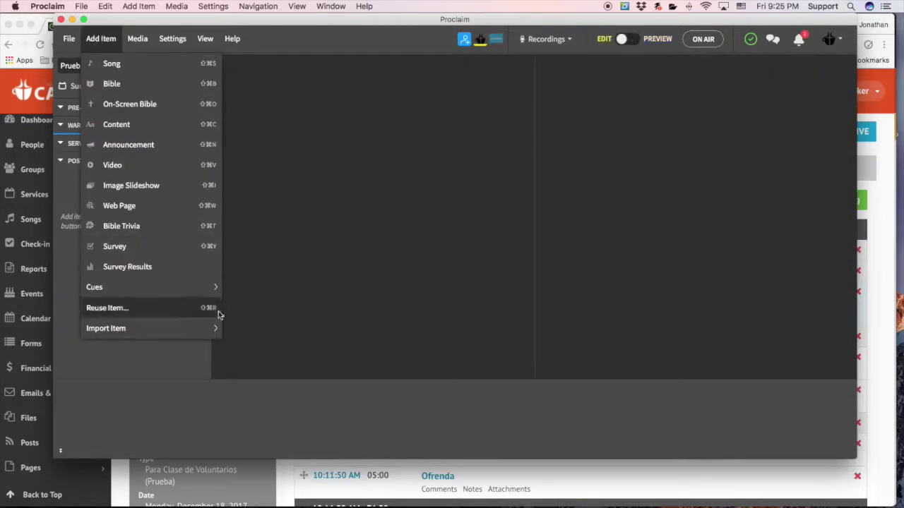
{"action": "mouse_move", "coordinate": [176, 336]}
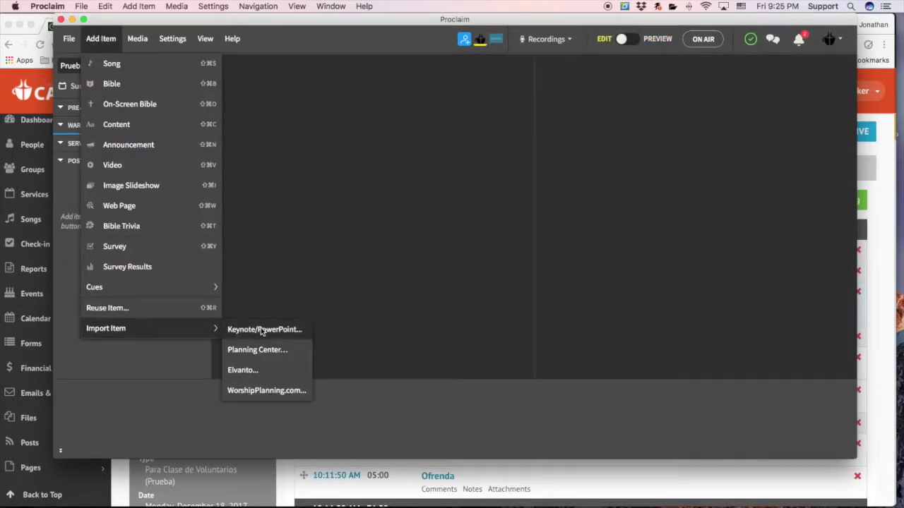
{"action": "left_click", "coordinate": [255, 372]}
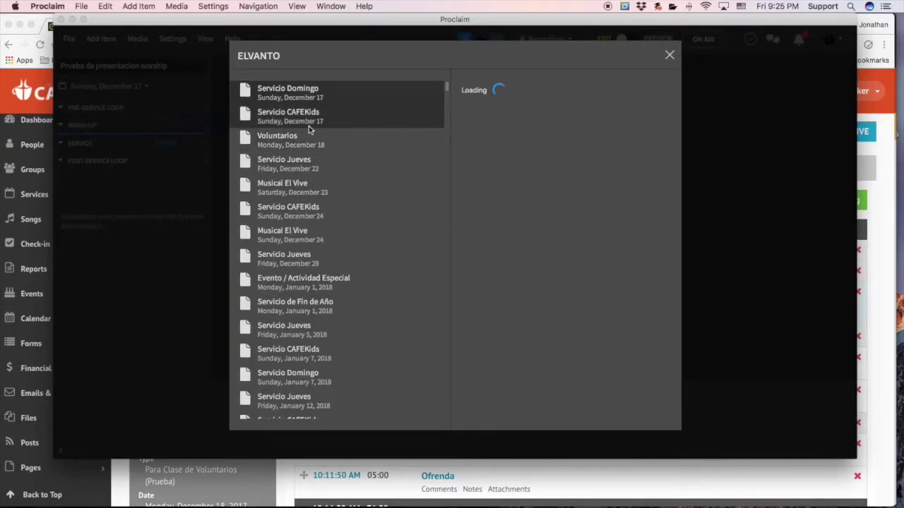
{"action": "left_click", "coordinate": [298, 141]}
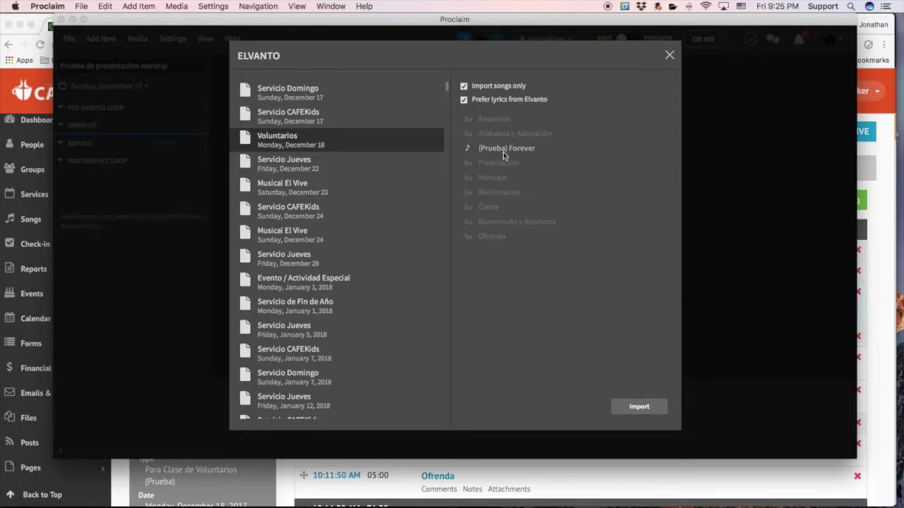
{"action": "left_click", "coordinate": [642, 408]}
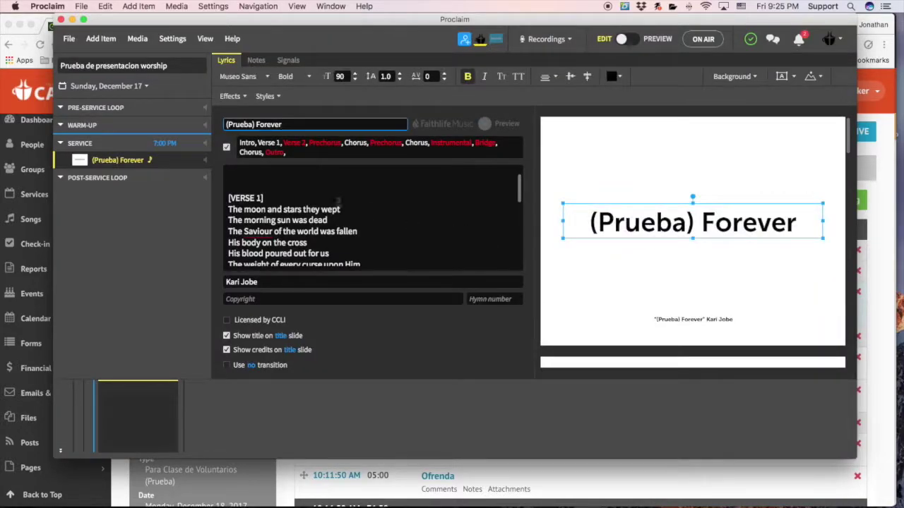
Step: Examine the imported song's title, section order and lyrics
{"action": "left_click_drag", "start_coordinate": [299, 123], "coordinate": [212, 123]}
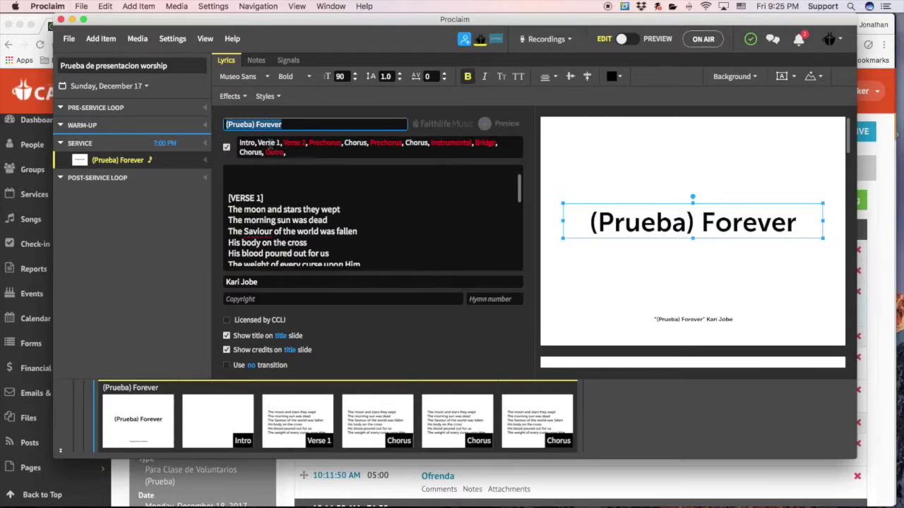
{"action": "left_click_drag", "start_coordinate": [240, 143], "coordinate": [292, 151]}
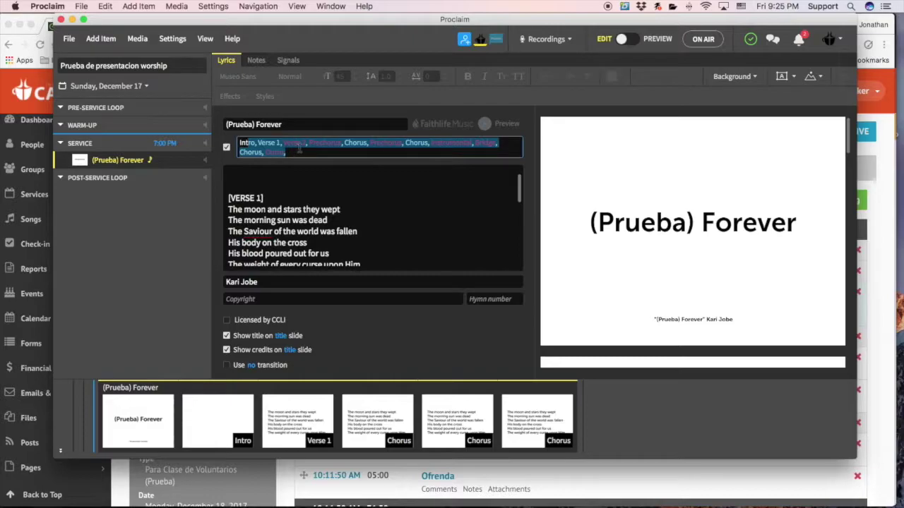
{"action": "left_click", "coordinate": [286, 201]}
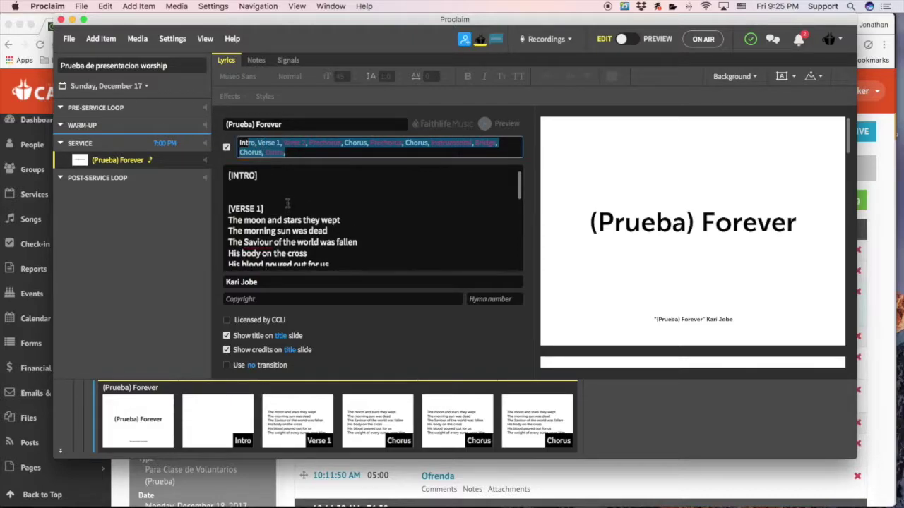
{"action": "left_click", "coordinate": [286, 201]}
Step: Rename the second [VERSE 1] label in the song lyrics as [VERSE 2]
{"action": "scroll", "coordinate": [290, 212], "scroll_direction": "down", "scroll_amount": 10}
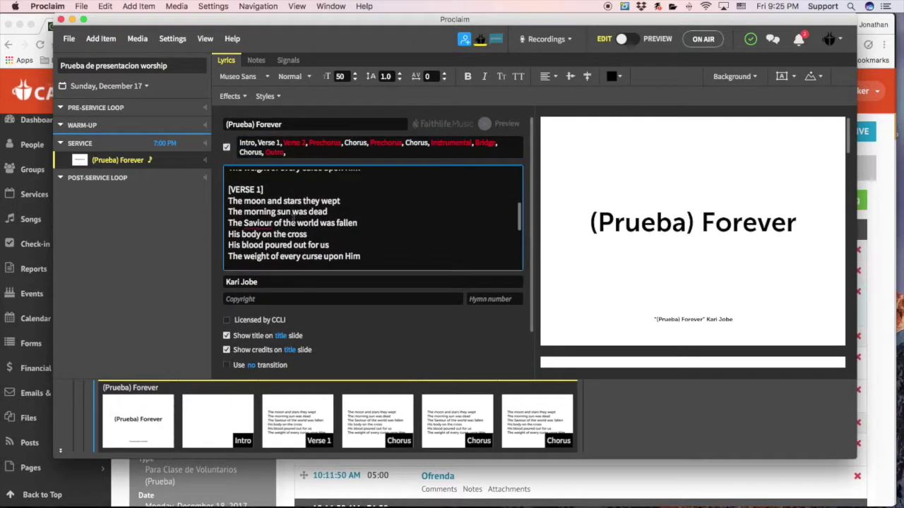
{"action": "scroll", "coordinate": [291, 217], "scroll_direction": "down", "scroll_amount": 10}
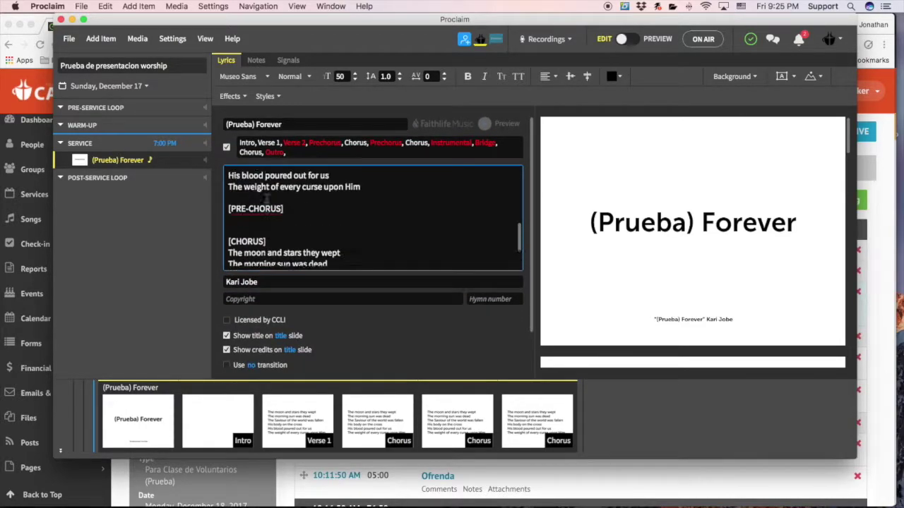
{"action": "scroll", "coordinate": [272, 224], "scroll_direction": "up", "scroll_amount": 1}
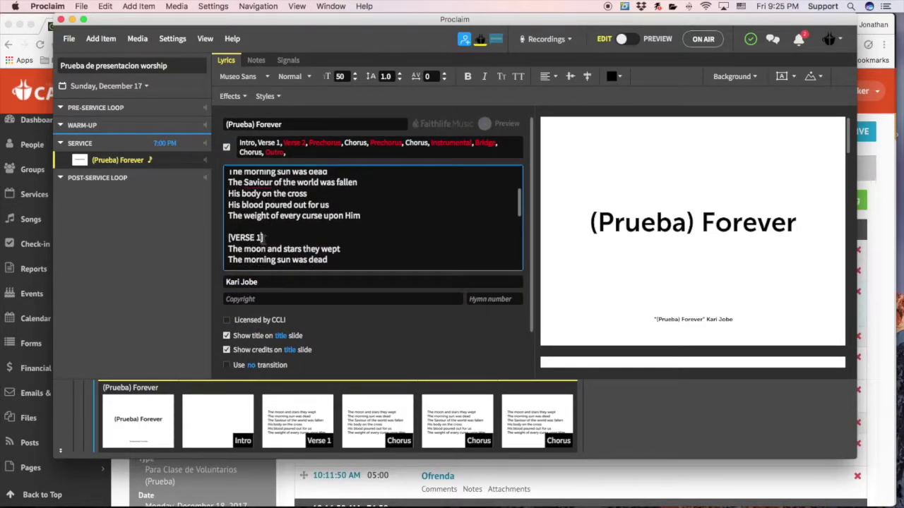
{"action": "key", "text": "BackSpace"}
{"action": "type", "text": "2"}
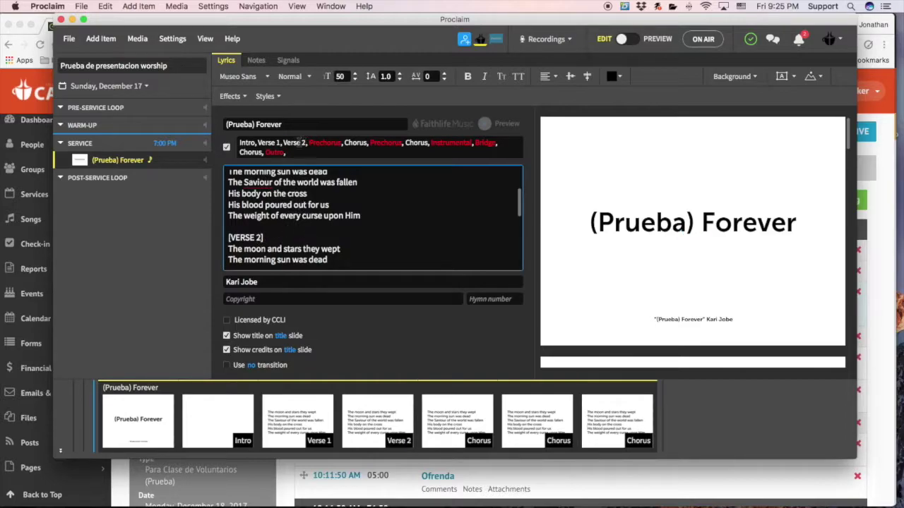
Step: Compare the section names in the song order with the section labels in the lyrics
{"action": "double_click", "coordinate": [293, 142]}
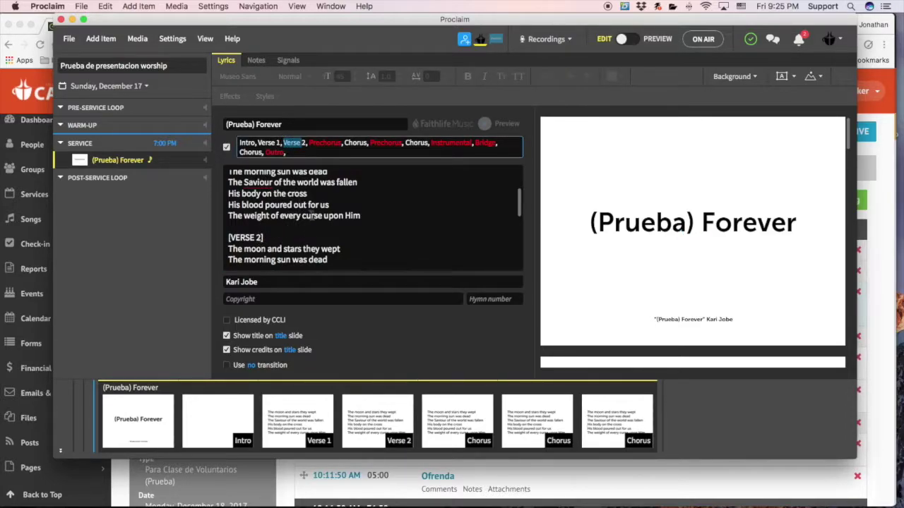
{"action": "scroll", "coordinate": [312, 216], "scroll_direction": "up", "scroll_amount": 1}
{"action": "left_click_drag", "start_coordinate": [320, 142], "coordinate": [341, 143]}
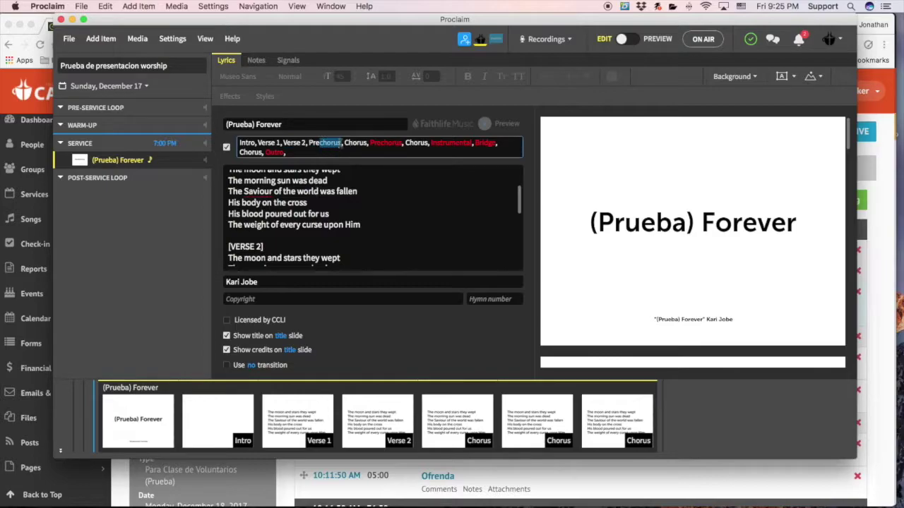
{"action": "key", "text": "alt+Right"}
{"action": "key", "text": "alt+Right"}
{"action": "key", "text": "alt+Right"}
{"action": "key", "text": "alt+Right"}
{"action": "key", "text": "alt+Right"}
{"action": "key", "text": "alt+Right"}
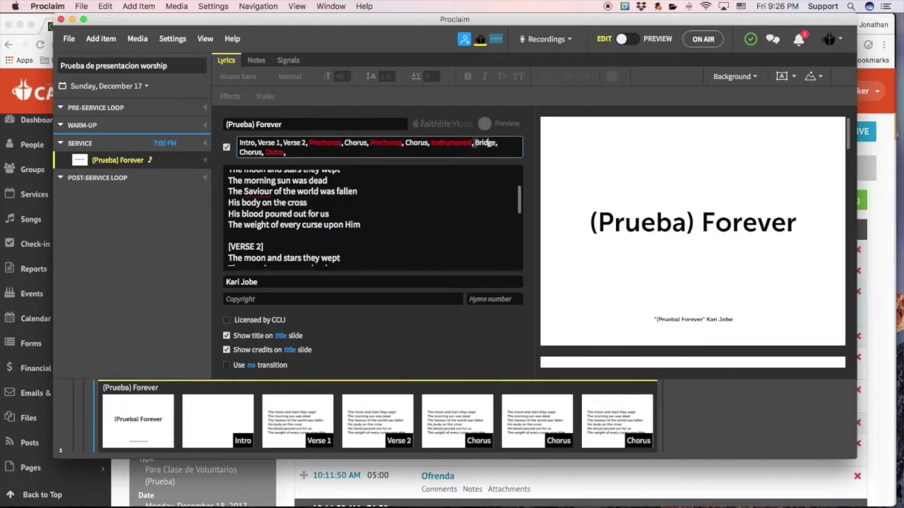
{"action": "left_click", "coordinate": [259, 144]}
Step: Change the [PRE-CHORUS] label in the lyrics to [PRECHORUS] so it matches the name in the song order
{"action": "scroll", "coordinate": [381, 226], "scroll_direction": "down", "scroll_amount": 3}
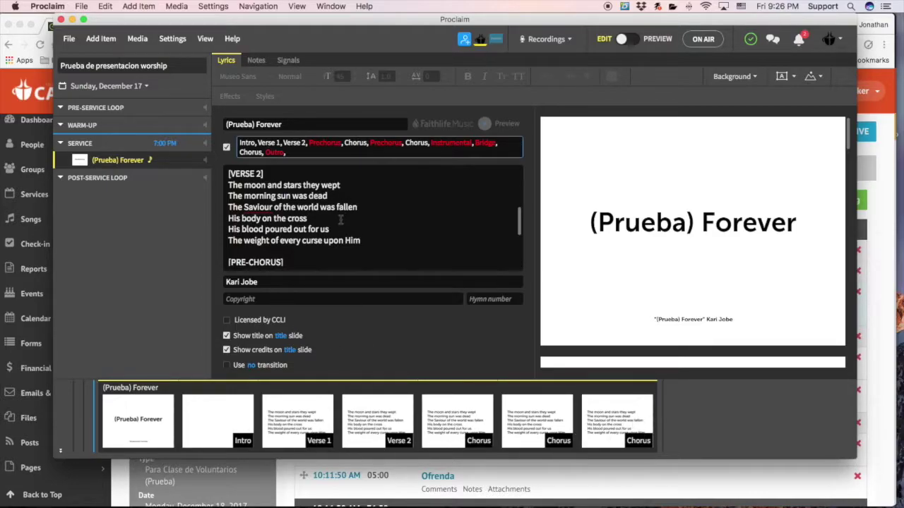
{"action": "scroll", "coordinate": [339, 223], "scroll_direction": "down", "scroll_amount": 6}
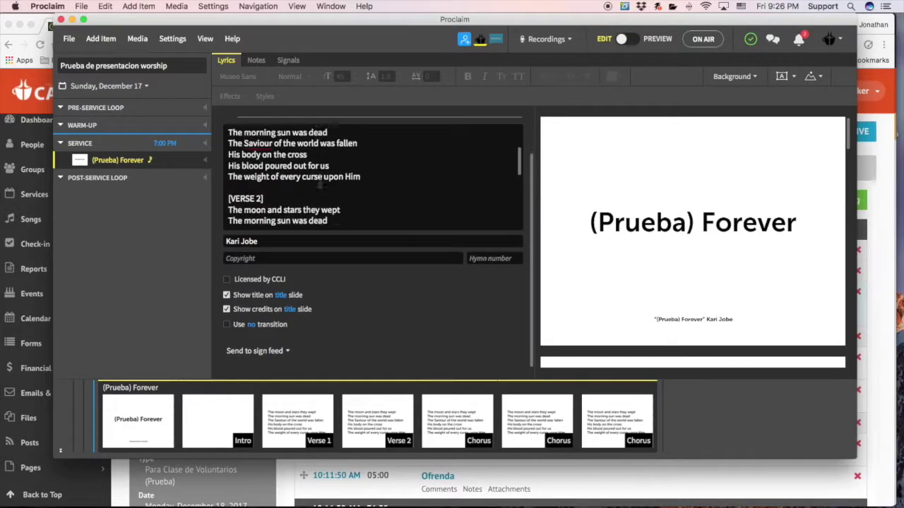
{"action": "scroll", "coordinate": [360, 184], "scroll_direction": "up", "scroll_amount": 6}
{"action": "left_click", "coordinate": [382, 141]}
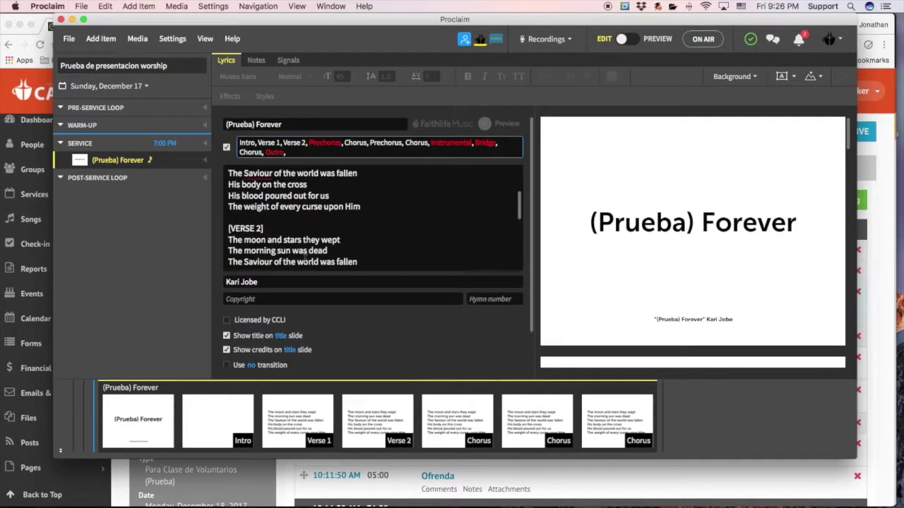
{"action": "left_click", "coordinate": [247, 190]}
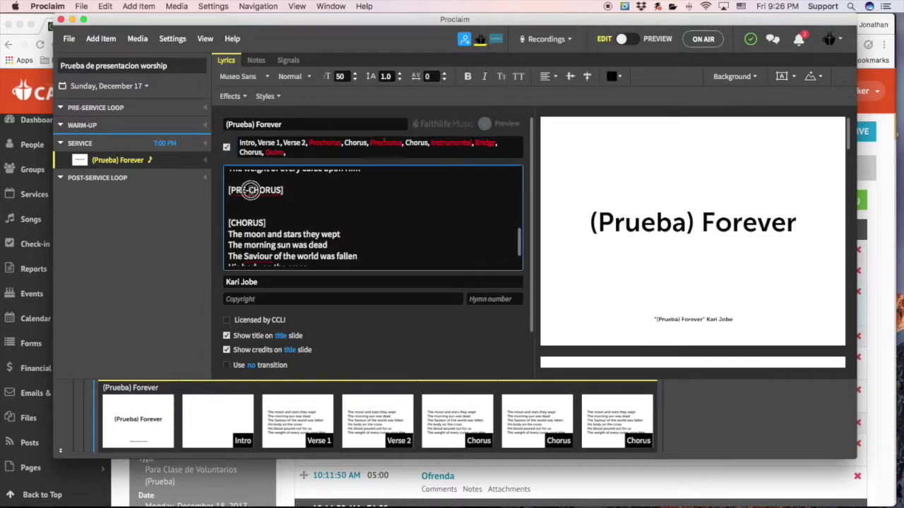
{"action": "key", "text": "BackSpace"}
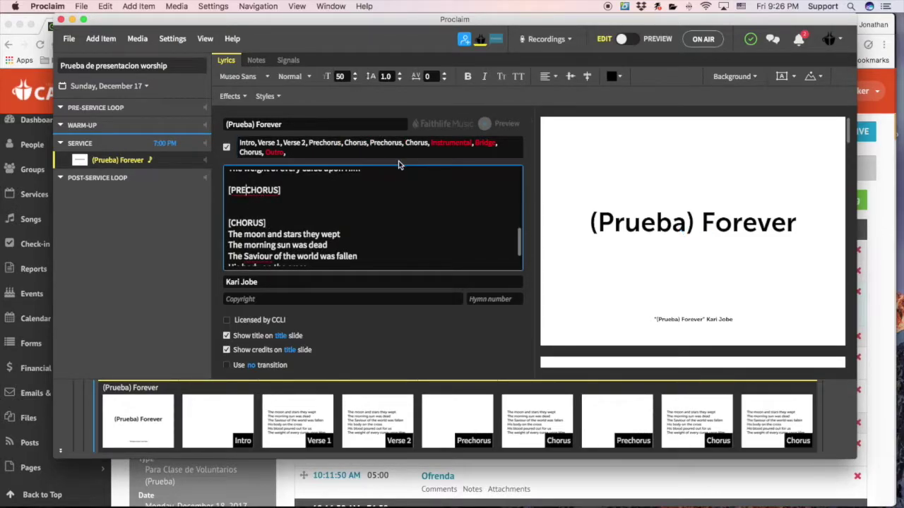
{"action": "scroll", "coordinate": [249, 190], "scroll_direction": "up", "scroll_amount": 1}
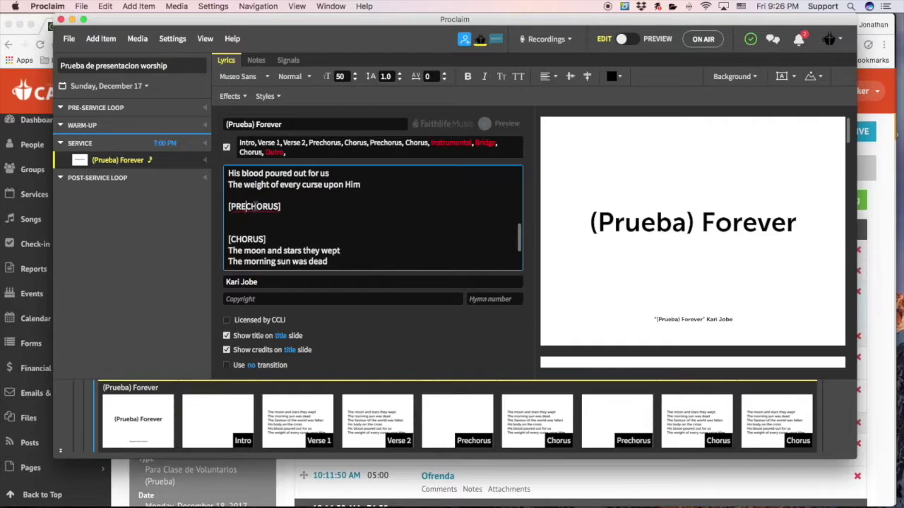
Step: Delete the [INTRO] label and its empty line from the beginning of the lyrics
{"action": "scroll", "coordinate": [255, 200], "scroll_direction": "up", "scroll_amount": 5}
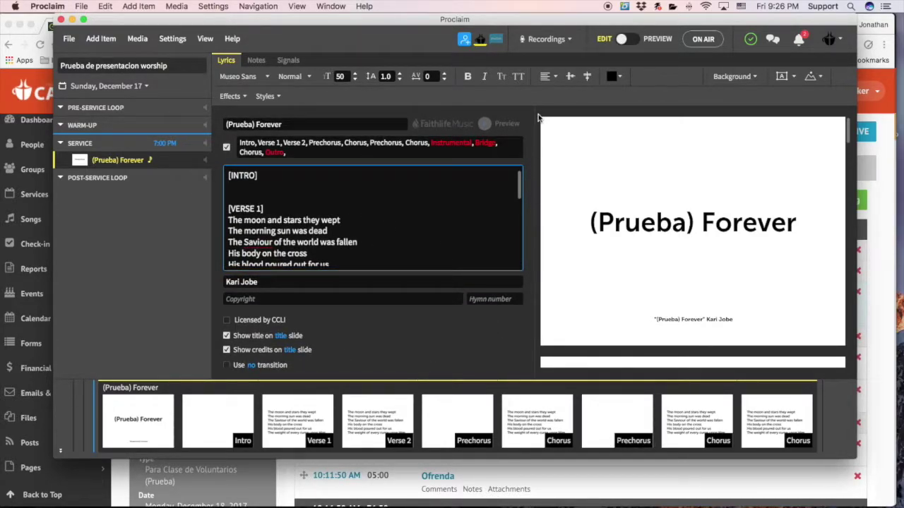
{"action": "scroll", "coordinate": [625, 224], "scroll_direction": "down", "scroll_amount": 5}
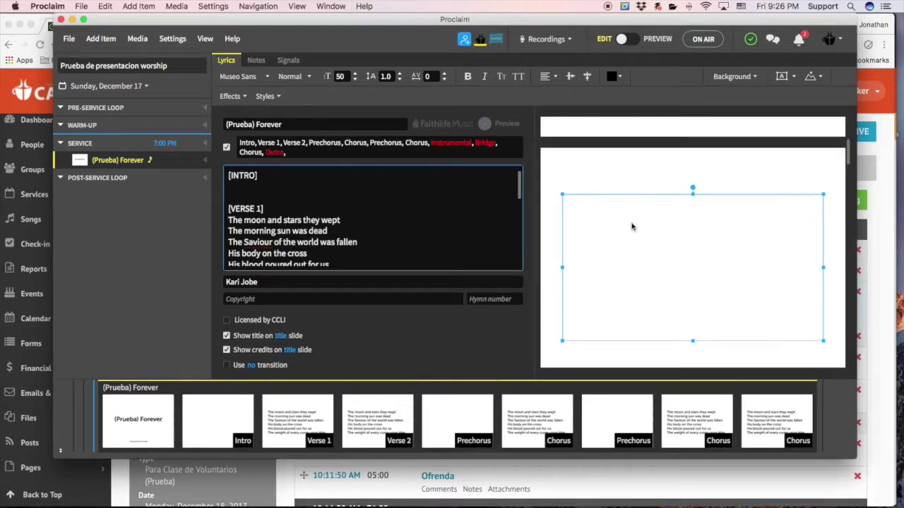
{"action": "left_click_drag", "start_coordinate": [246, 187], "coordinate": [227, 175]}
{"action": "key", "text": "BackSpace"}
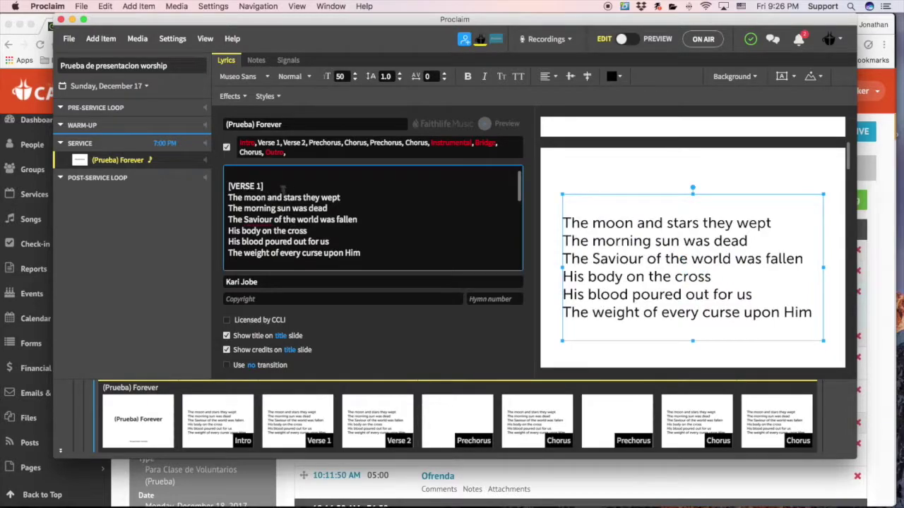
Step: Delete the empty [PRECHORUS] section and its extra blank lines before [CHORUS] in the lyrics
{"action": "scroll", "coordinate": [328, 235], "scroll_direction": "down", "scroll_amount": 3}
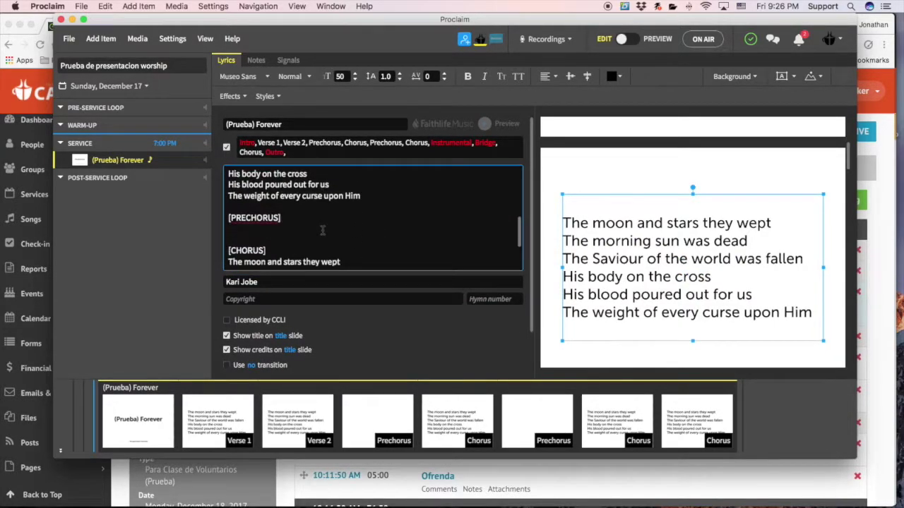
{"action": "left_click", "coordinate": [232, 233]}
{"action": "left_click_drag", "start_coordinate": [232, 232], "coordinate": [258, 226]}
{"action": "scroll", "coordinate": [258, 226], "scroll_direction": "down", "scroll_amount": 1}
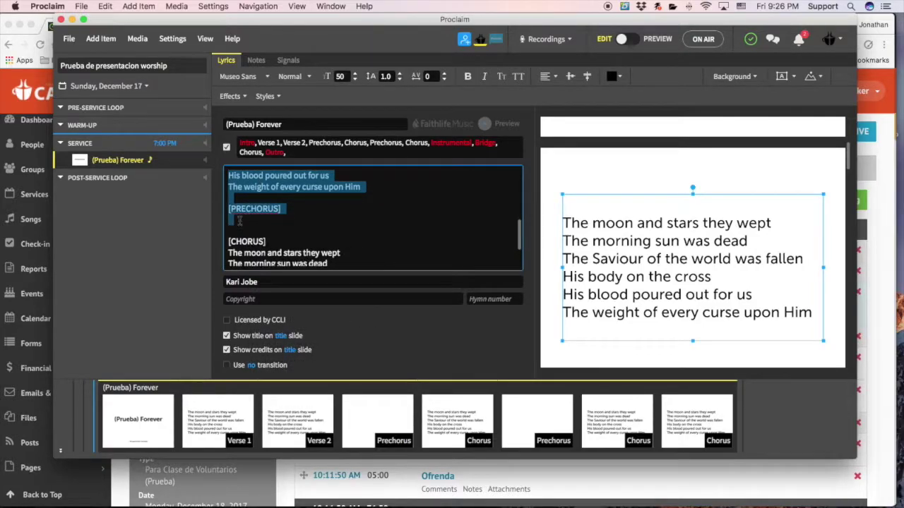
{"action": "left_click", "coordinate": [271, 252]}
{"action": "left_click_drag", "start_coordinate": [283, 209], "coordinate": [227, 208]}
{"action": "key", "text": "BackSpace"}
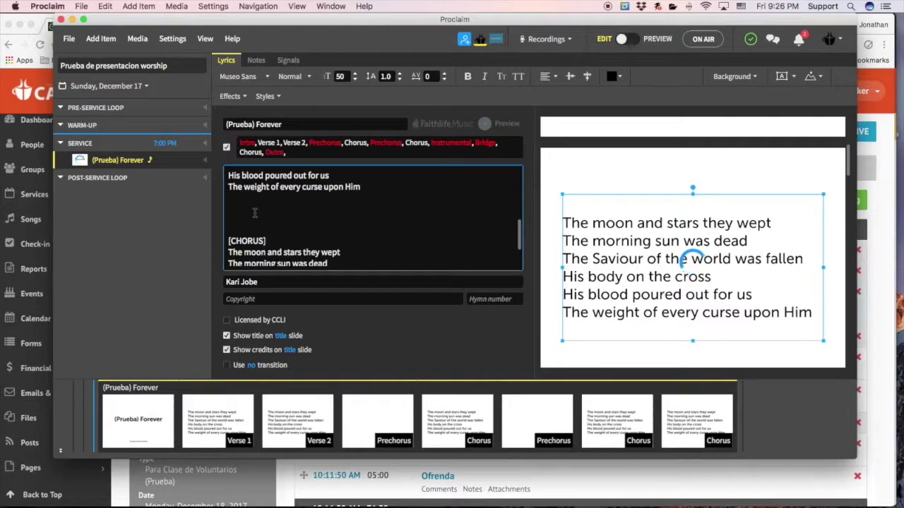
{"action": "key", "text": "BackSpace"}
{"action": "key", "text": "BackSpace"}
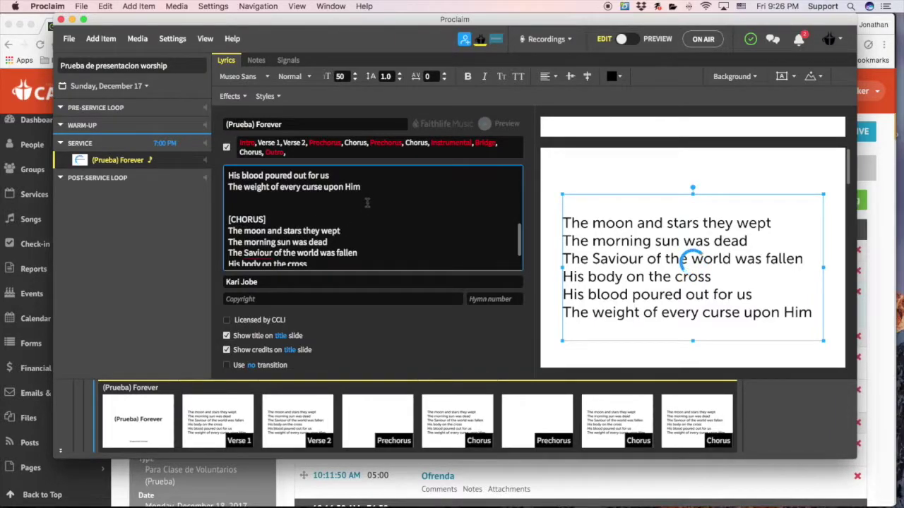
Step: Review the remaining verse and chorus lyrics and the song's artist credit
{"action": "scroll", "coordinate": [342, 213], "scroll_direction": "up", "scroll_amount": 5}
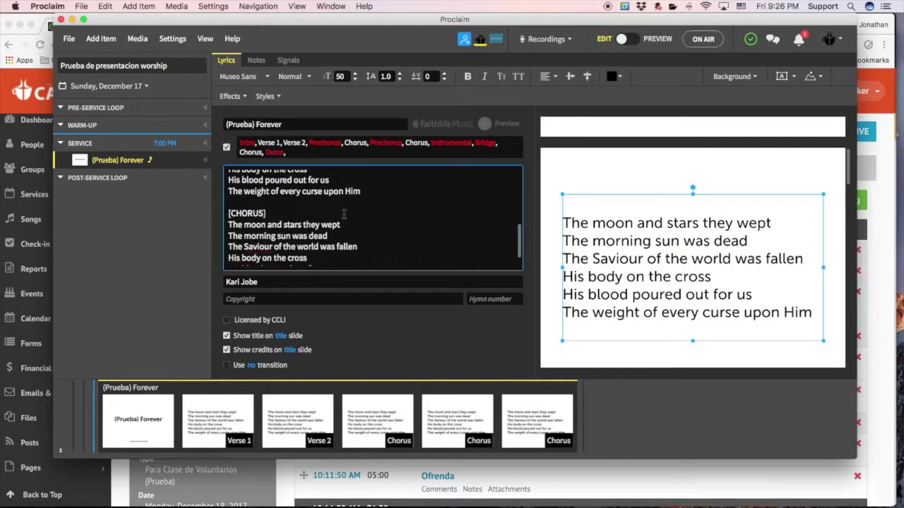
{"action": "scroll", "coordinate": [341, 214], "scroll_direction": "down", "scroll_amount": 10}
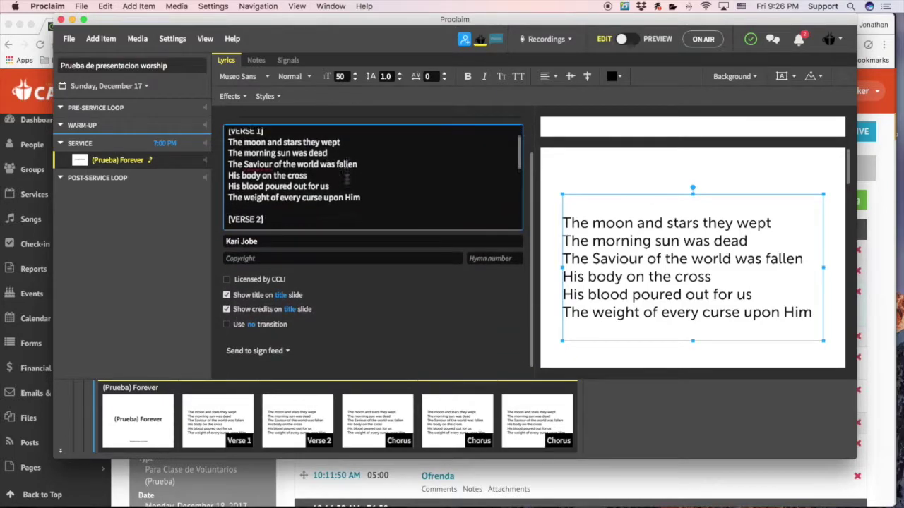
{"action": "scroll", "coordinate": [341, 173], "scroll_direction": "up", "scroll_amount": 3}
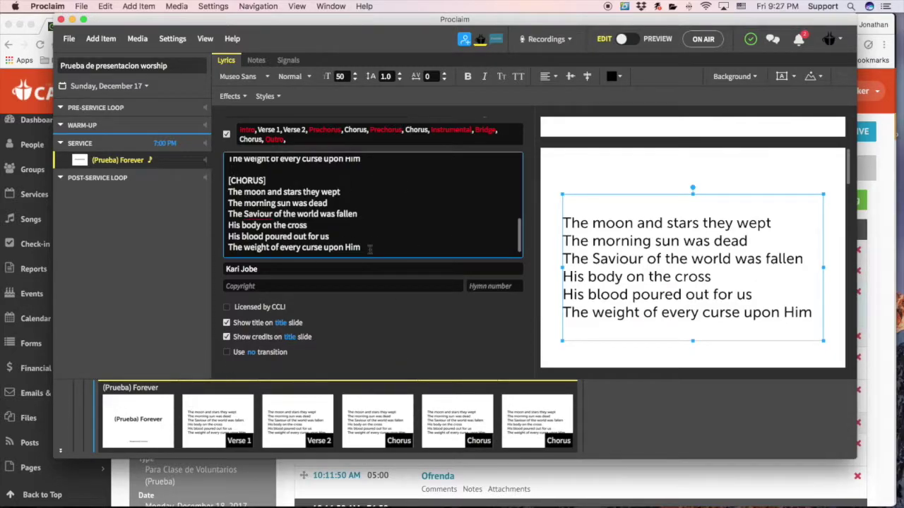
{"action": "left_click_drag", "start_coordinate": [261, 267], "coordinate": [230, 270]}
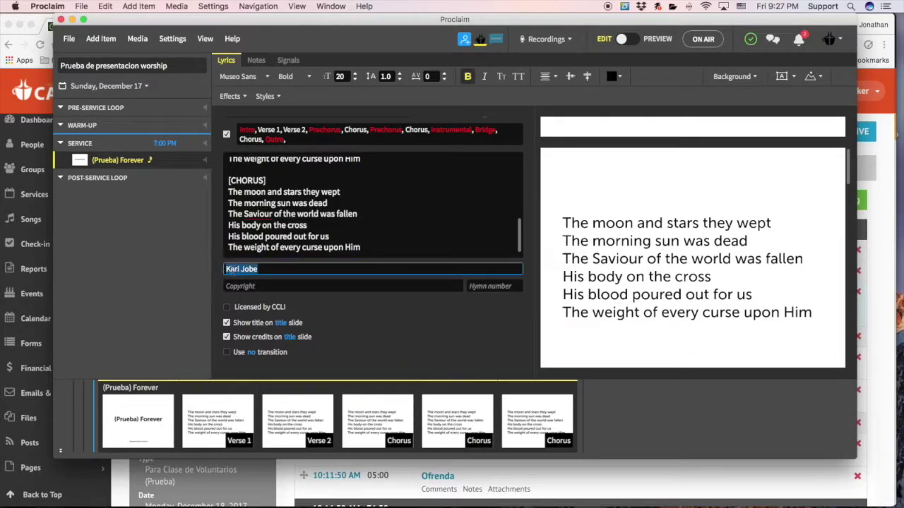
Step: Preview the presentation and step through the (Prueba) Forever slides from the title to the last chorus
{"action": "left_click", "coordinate": [629, 40]}
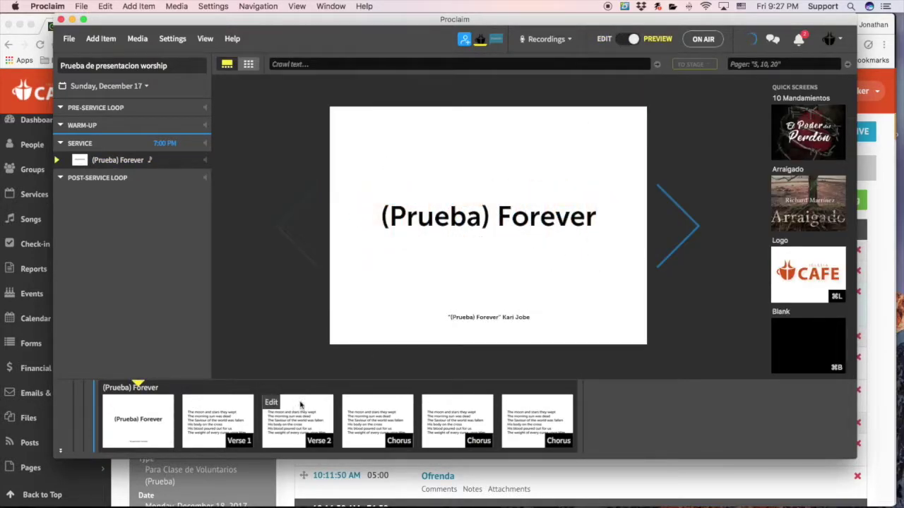
{"action": "key", "text": "Right"}
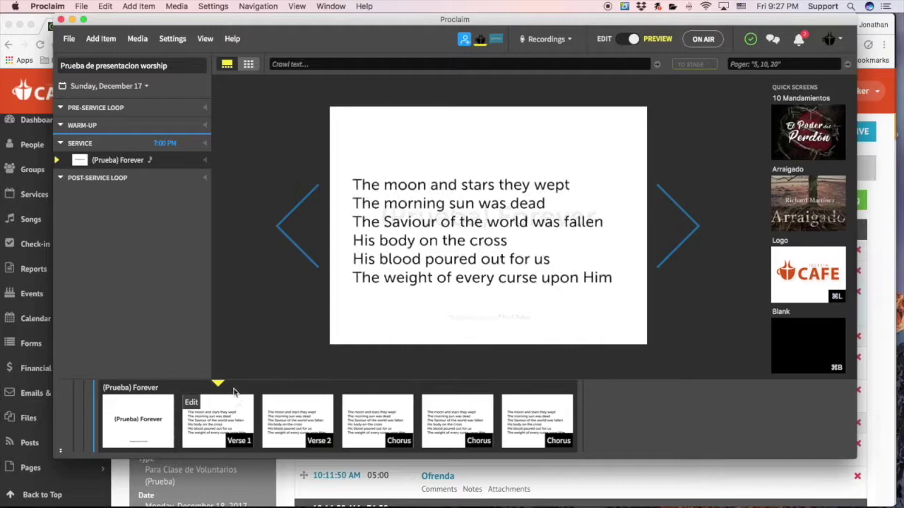
{"action": "key", "text": "Right"}
{"action": "mouse_move", "coordinate": [237, 427]}
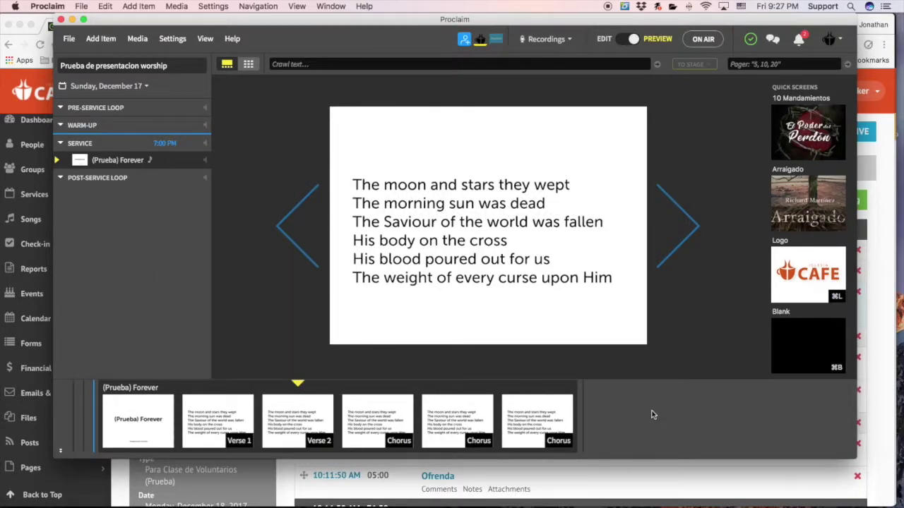
{"action": "key", "text": "Right"}
{"action": "key", "text": "Right"}
{"action": "key", "text": "Left"}
{"action": "key", "text": "Right"}
{"action": "key", "text": "Left"}
{"action": "key", "text": "Right"}
{"action": "key", "text": "Left"}
{"action": "key", "text": "Right"}
{"action": "mouse_move", "coordinate": [536, 411]}
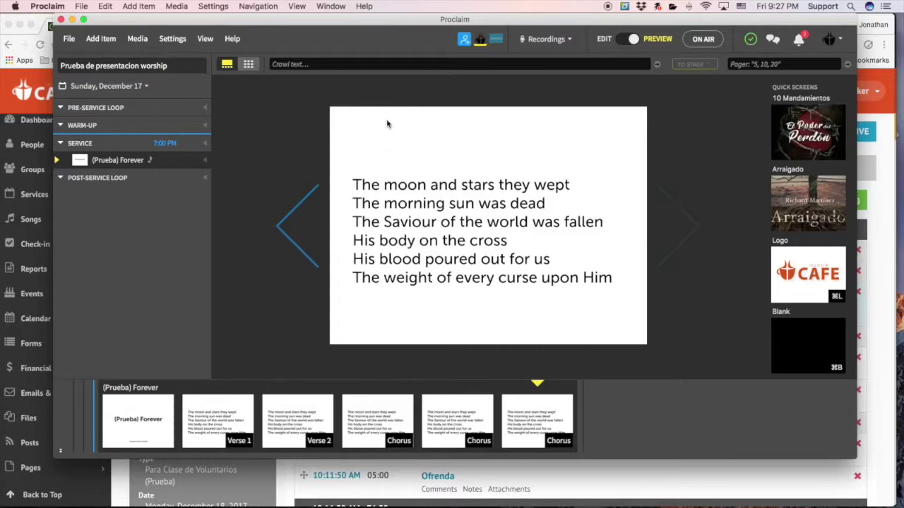
Step: Switch from Proclaim to Chrome and bring up the volunteer account's Elvanto home page
{"action": "key", "text": "ctrl+super+Escape"}
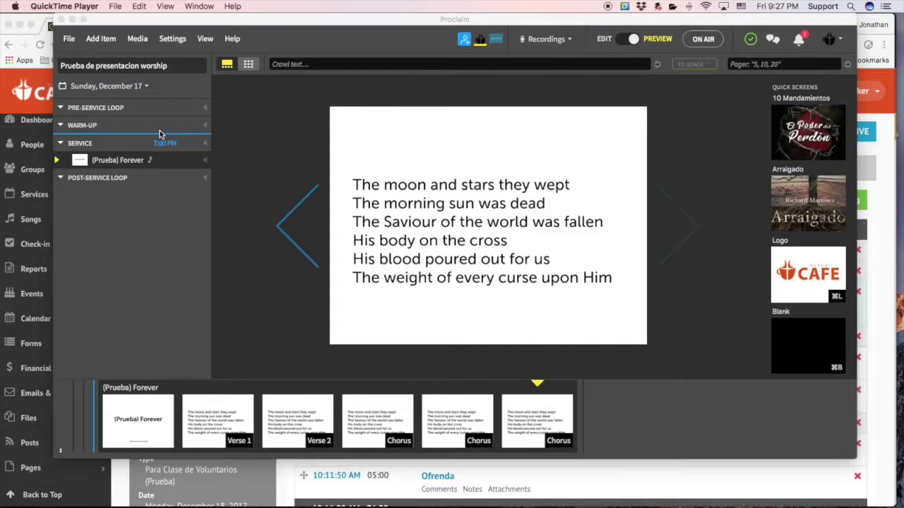
{"action": "key", "text": "super+Tab"}
{"action": "key", "text": "super+Tab"}
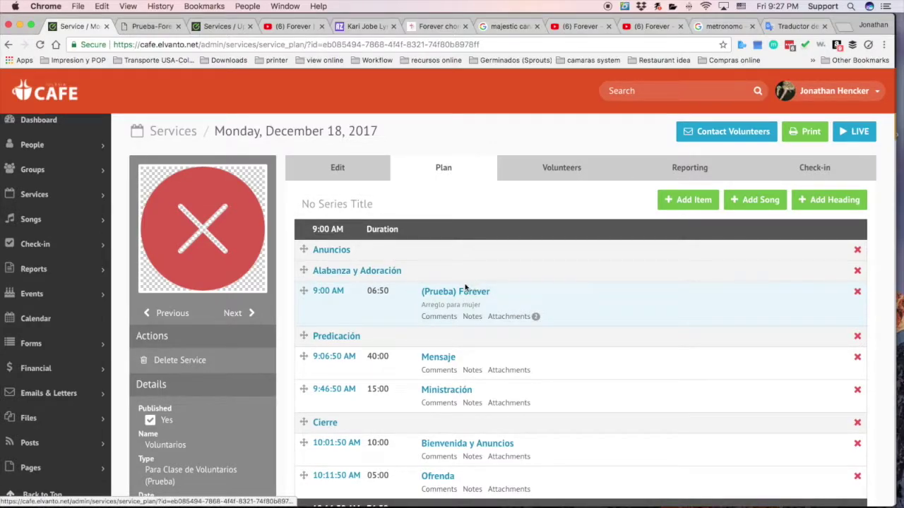
{"action": "scroll", "coordinate": [304, 263], "scroll_direction": "up", "scroll_amount": 1}
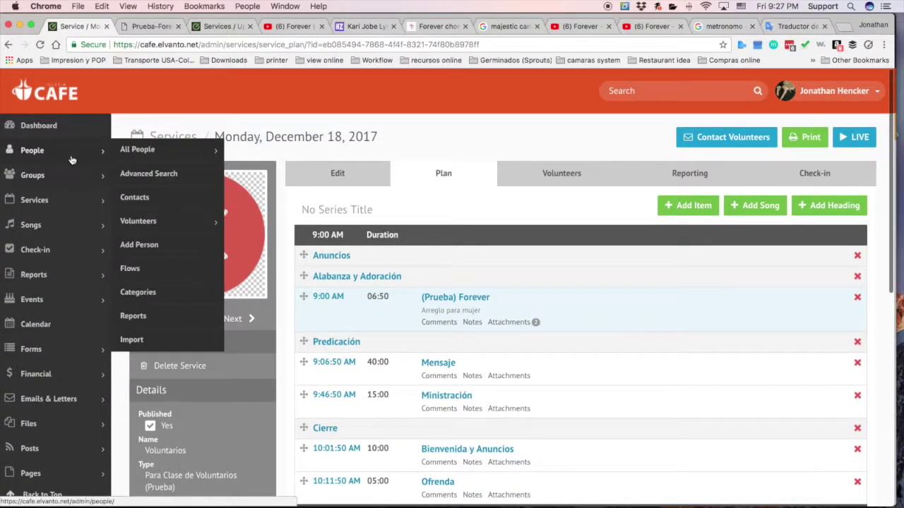
{"action": "mouse_move", "coordinate": [78, 209]}
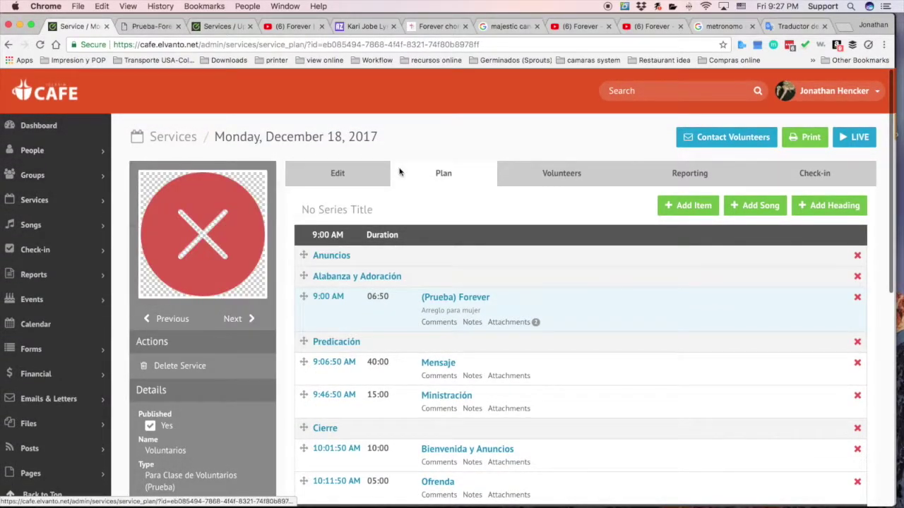
{"action": "key", "text": "super+Tab"}
{"action": "key", "text": "super+Tab"}
{"action": "key", "text": "super+Tab"}
{"action": "key", "text": "super+Tab"}
{"action": "key", "text": "super+Tab"}
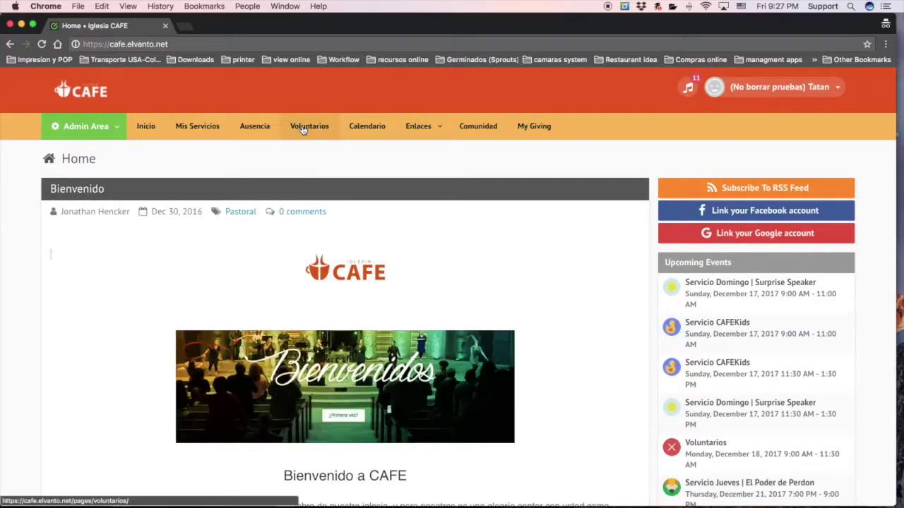
Step: Reload the Elvanto home page and open (Prueba) Forever from the volunteer's list of songs to learn
{"action": "left_click", "coordinate": [42, 45]}
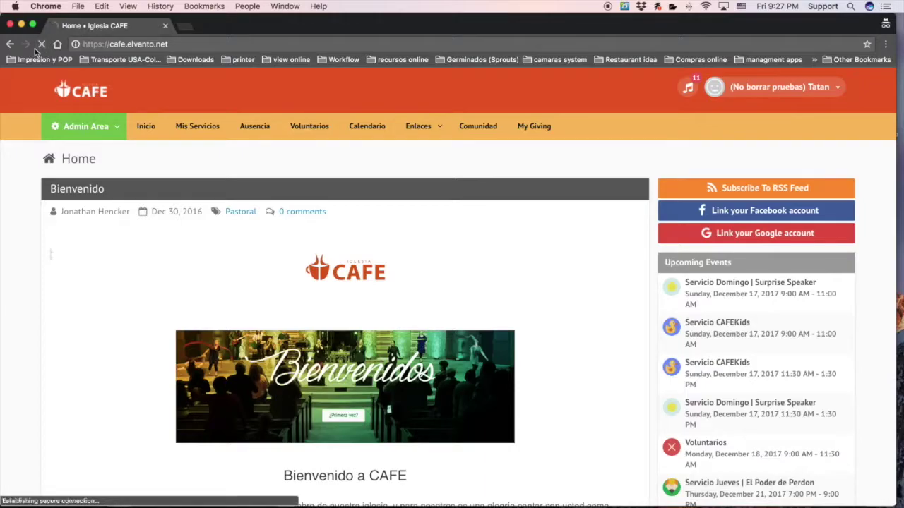
{"action": "left_click", "coordinate": [794, 85]}
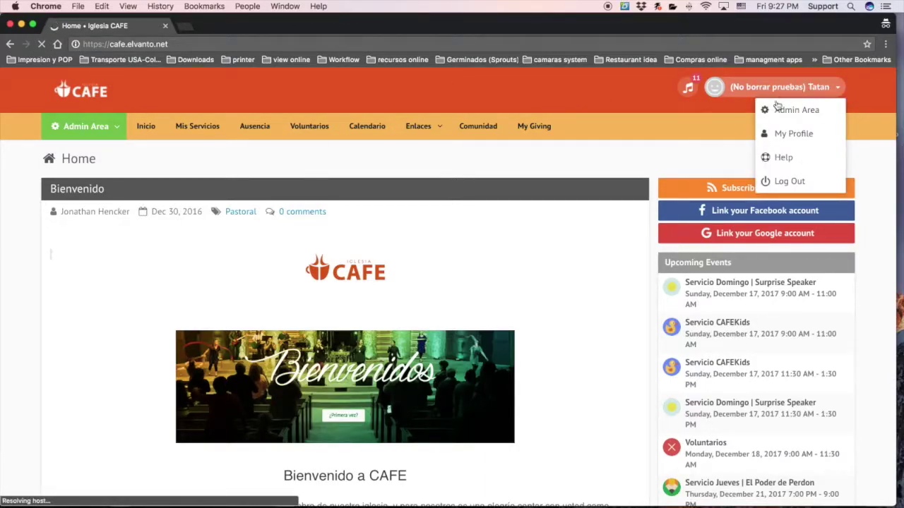
{"action": "left_click", "coordinate": [689, 90]}
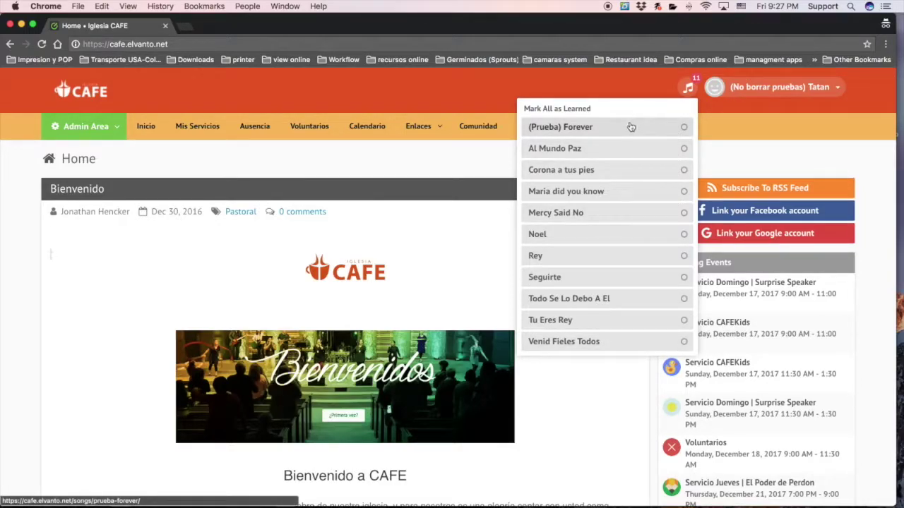
{"action": "left_click", "coordinate": [573, 130]}
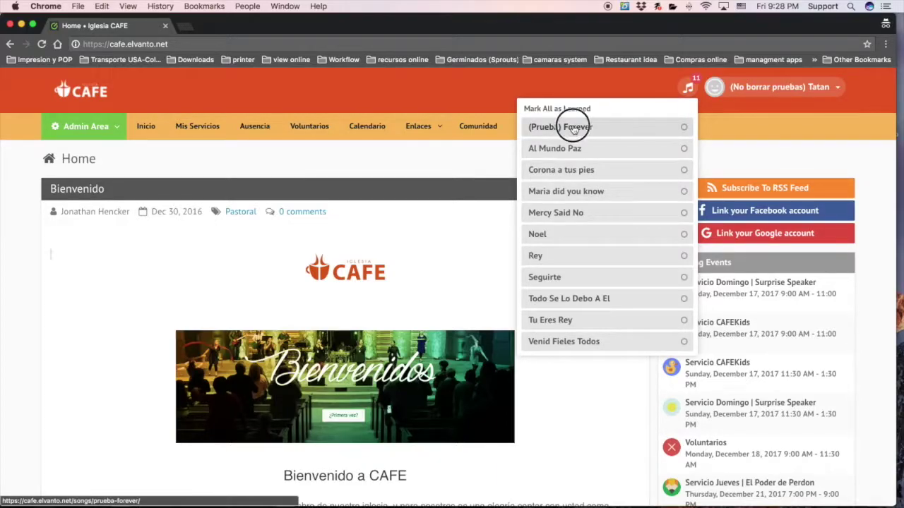
Step: Review the Arreglo para mujer details, view its lyrics and G chord chart PDFs, and return to the song page
{"action": "scroll", "coordinate": [498, 222], "scroll_direction": "down", "scroll_amount": 1}
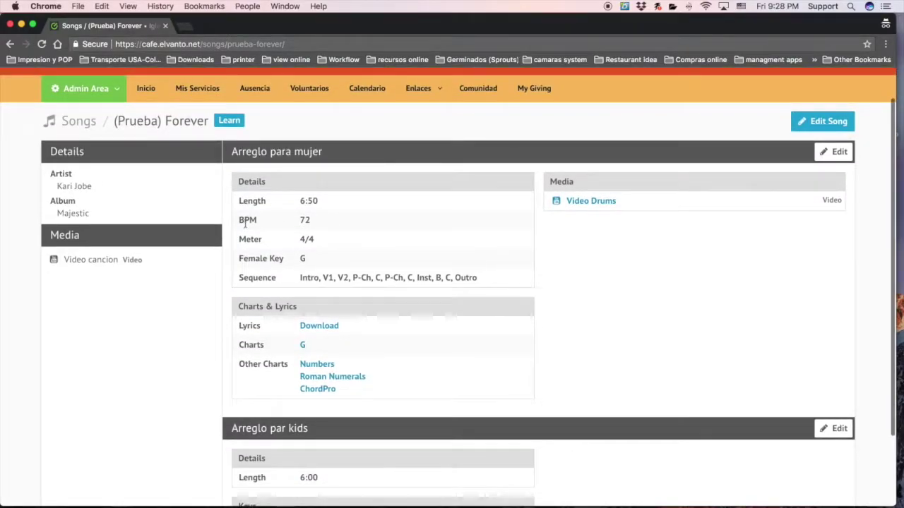
{"action": "scroll", "coordinate": [292, 156], "scroll_direction": "down", "scroll_amount": 1}
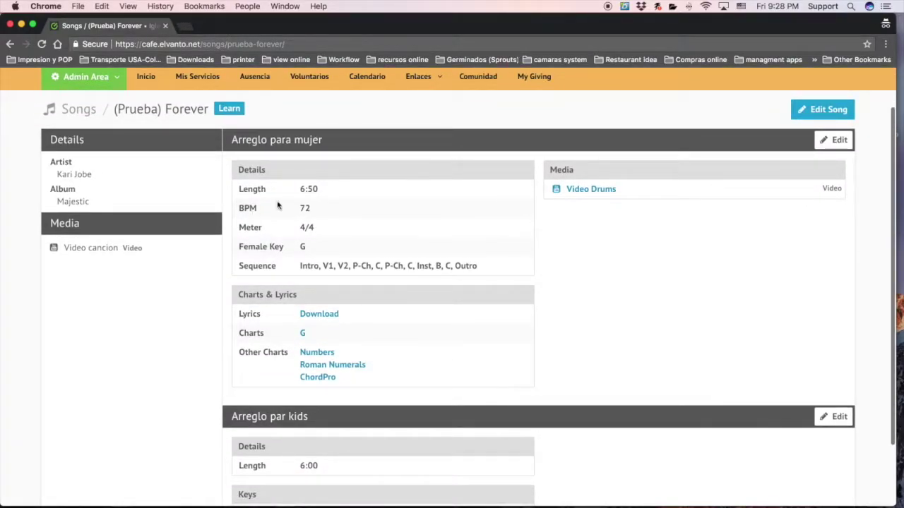
{"action": "scroll", "coordinate": [360, 297], "scroll_direction": "down", "scroll_amount": 1}
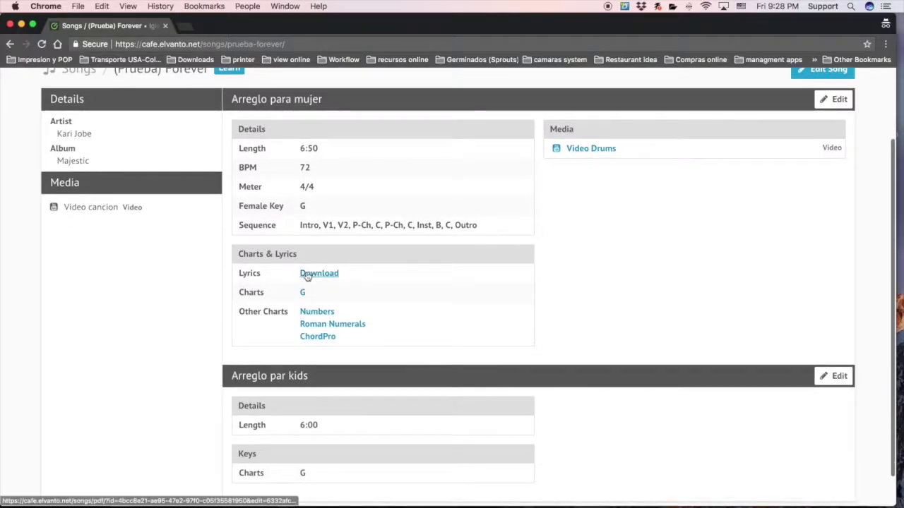
{"action": "left_click", "coordinate": [326, 274]}
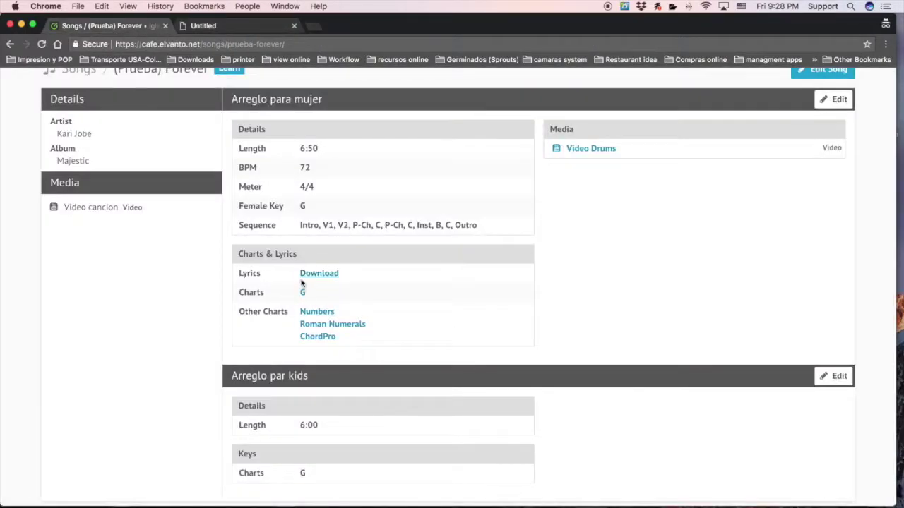
{"action": "left_click", "coordinate": [302, 293]}
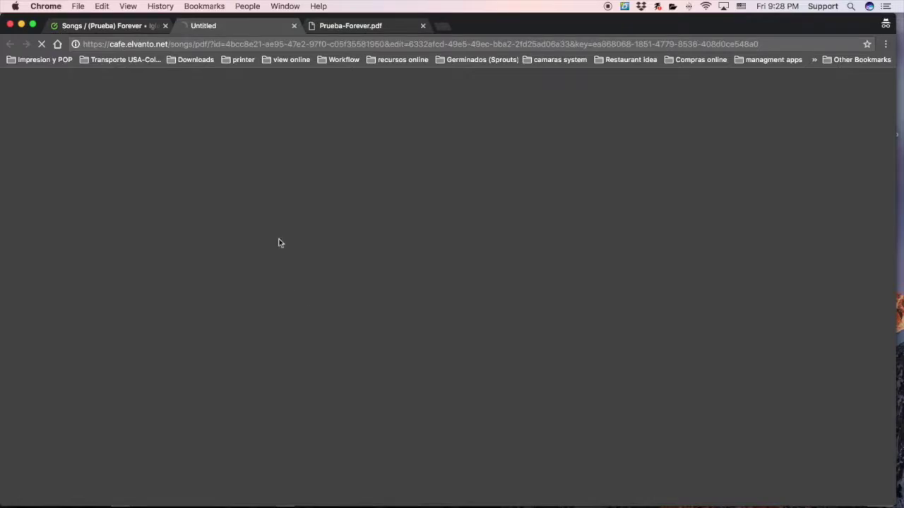
{"action": "scroll", "coordinate": [356, 208], "scroll_direction": "down", "scroll_amount": 5}
{"action": "scroll", "coordinate": [356, 205], "scroll_direction": "up", "scroll_amount": 10}
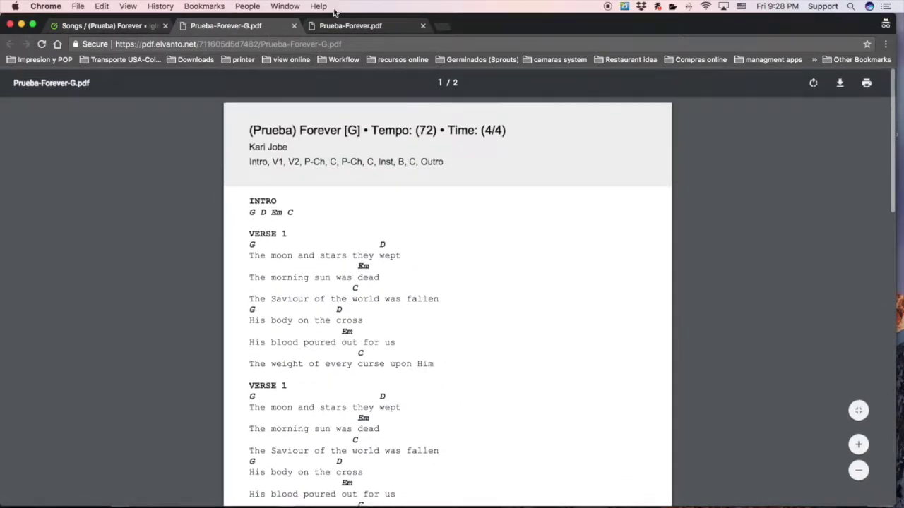
{"action": "left_click", "coordinate": [355, 28]}
{"action": "left_click", "coordinate": [110, 26]}
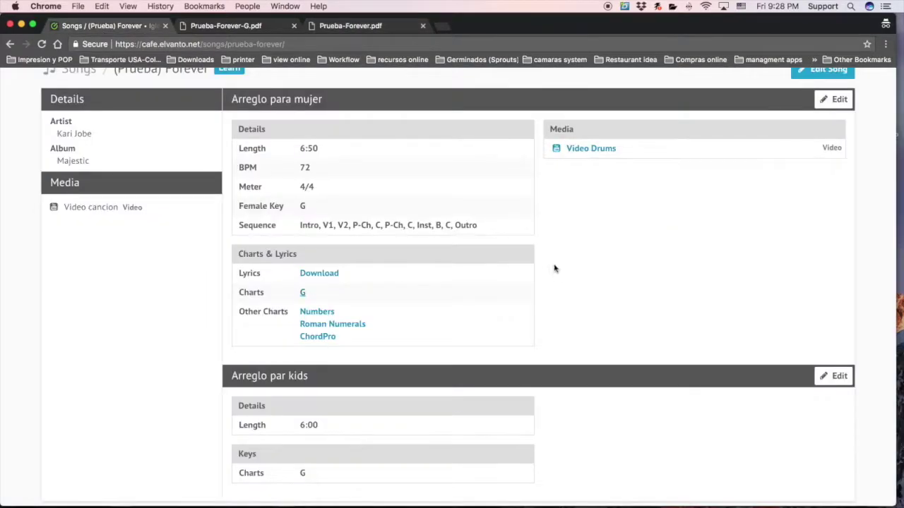
Step: View the Numbers chart of Arreglo para mujer, compare it with the G chart, and return to the song page
{"action": "scroll", "coordinate": [389, 311], "scroll_direction": "down", "scroll_amount": 1}
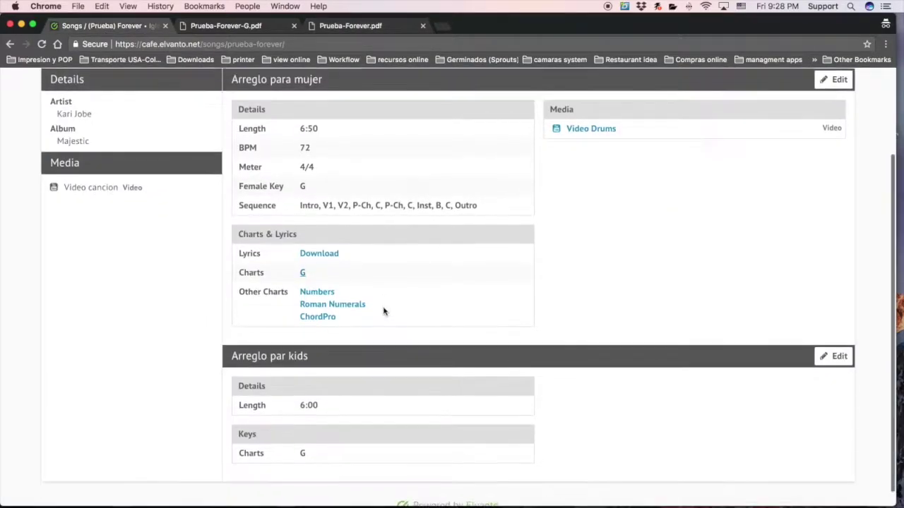
{"action": "left_click", "coordinate": [322, 292]}
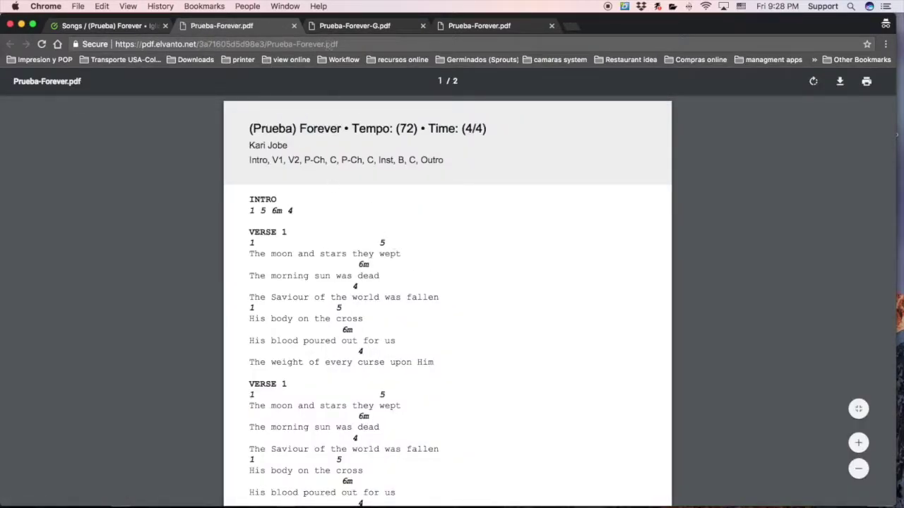
{"action": "left_click", "coordinate": [350, 26]}
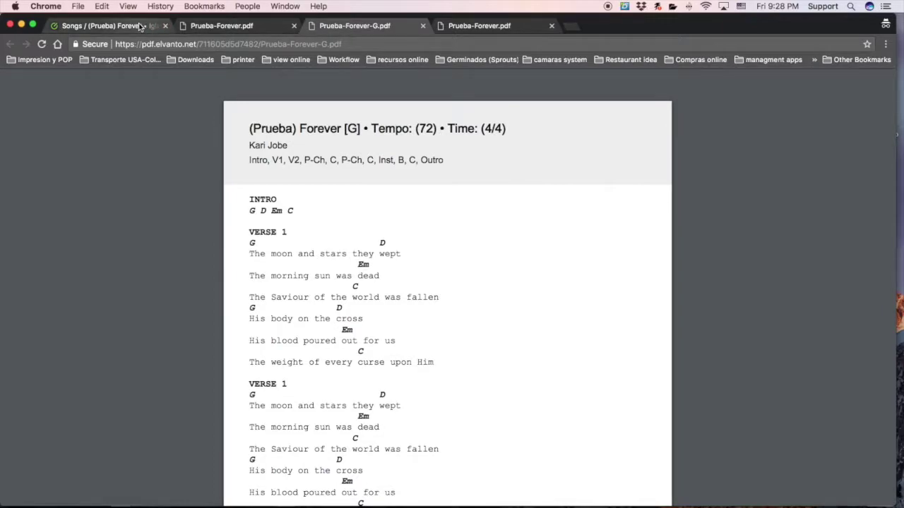
{"action": "left_click_drag", "start_coordinate": [505, 129], "coordinate": [267, 115]}
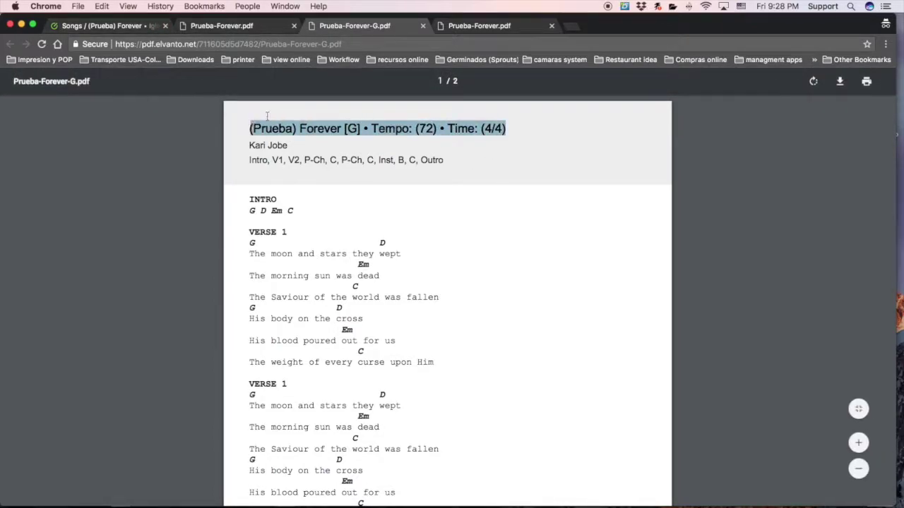
{"action": "left_click", "coordinate": [138, 26]}
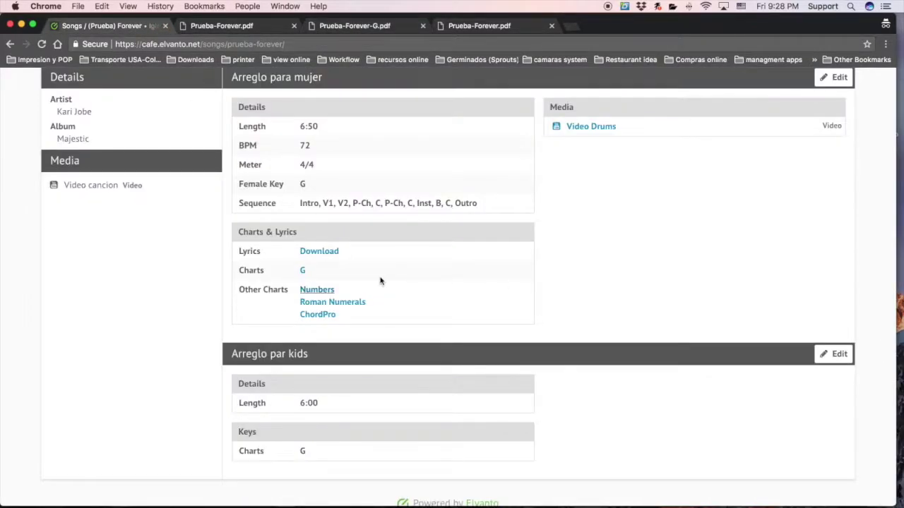
Step: Review the song page's Arreglo par kids section and the Video Drums media of Arreglo para mujer
{"action": "scroll", "coordinate": [381, 281], "scroll_direction": "down", "scroll_amount": 1}
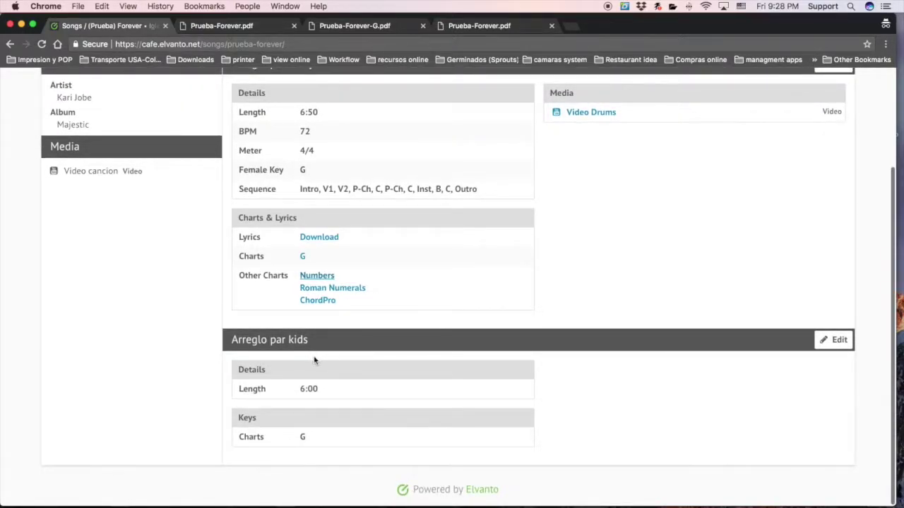
{"action": "scroll", "coordinate": [311, 359], "scroll_direction": "up", "scroll_amount": 3}
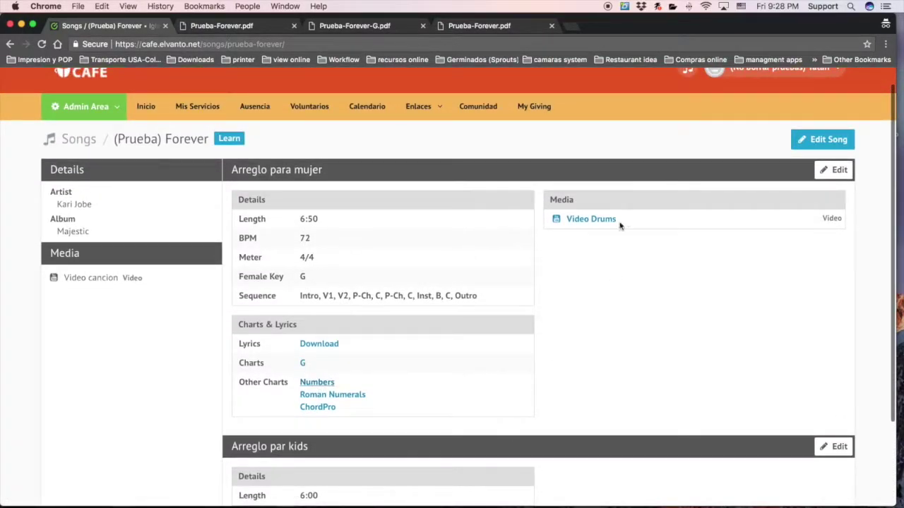
{"action": "scroll", "coordinate": [611, 232], "scroll_direction": "down", "scroll_amount": 3}
{"action": "scroll", "coordinate": [603, 232], "scroll_direction": "up", "scroll_amount": 4}
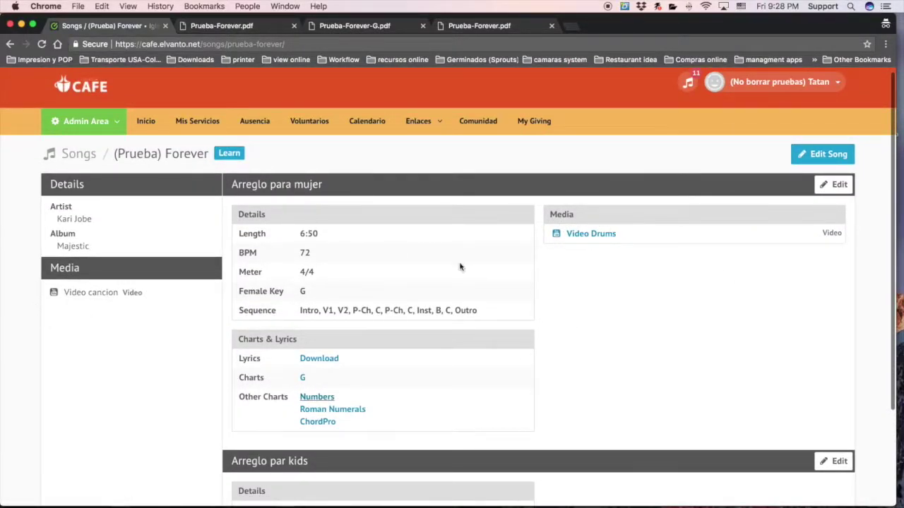
{"action": "scroll", "coordinate": [622, 273], "scroll_direction": "up", "scroll_amount": 1}
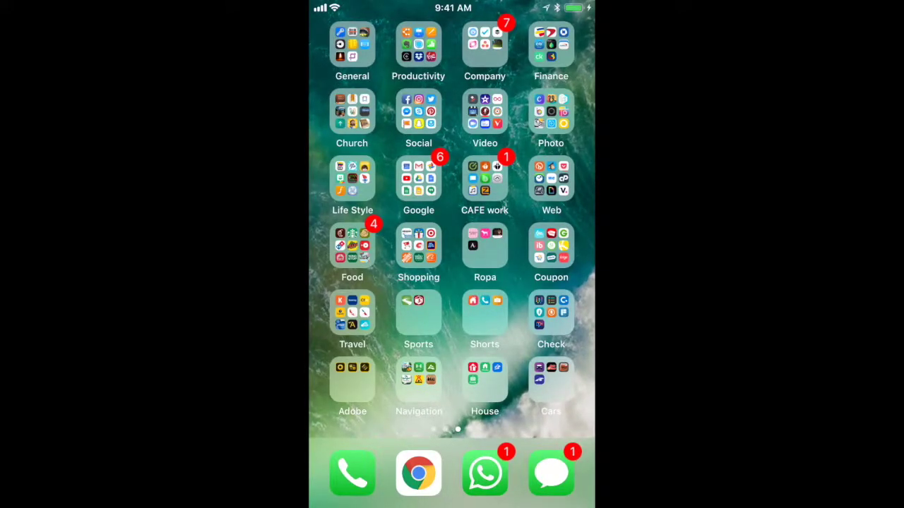
Step: Open the Elvanto app from the phone's CAFE work folder and go back to the roster of upcoming services
{"action": "left_click", "coordinate": [485, 180]}
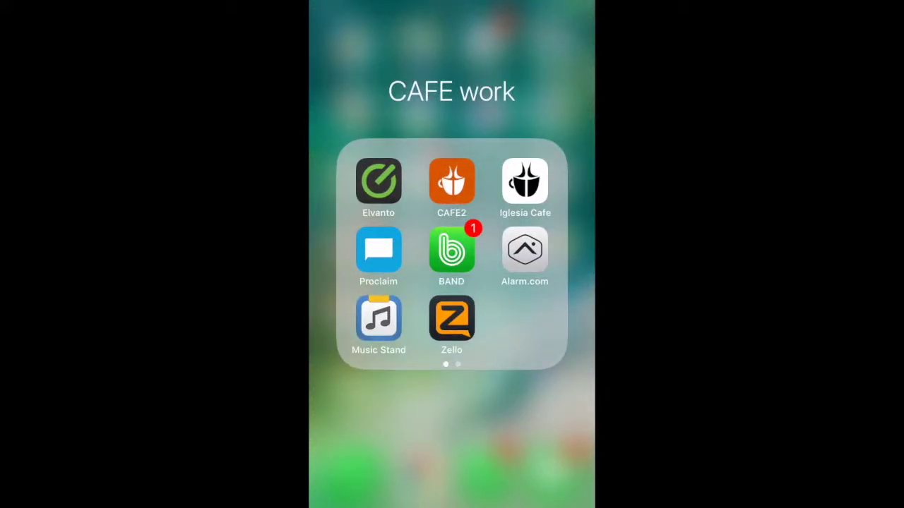
{"action": "left_click", "coordinate": [379, 181]}
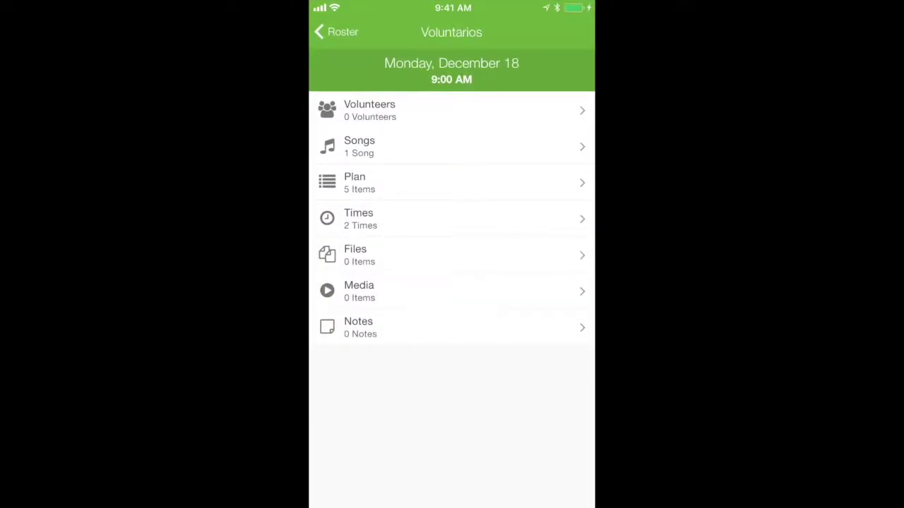
{"action": "left_click", "coordinate": [335, 32]}
{"action": "scroll", "coordinate": [451, 282], "scroll_direction": "up", "scroll_amount": 2}
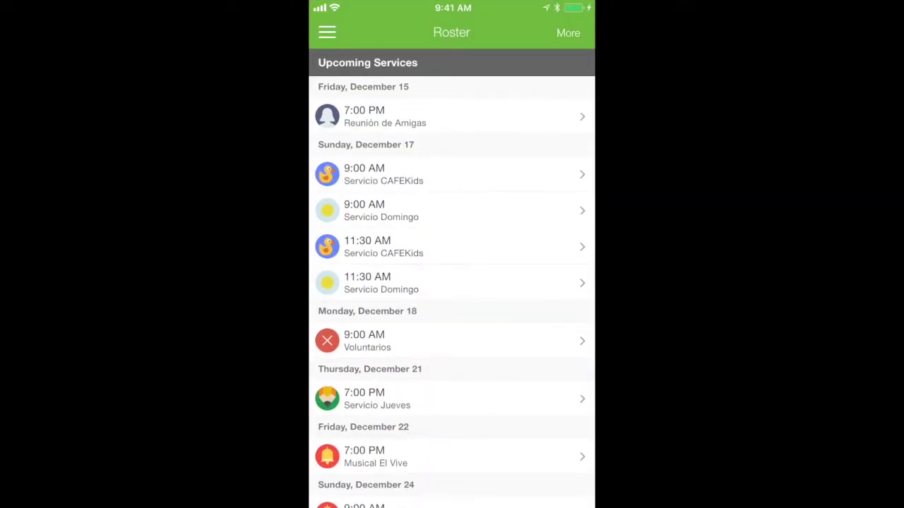
Step: Refresh the roster and open the songs of the Voluntarios service on Monday, December 18
{"action": "left_click_drag", "start_coordinate": [451, 212], "coordinate": [452, 324]}
{"action": "scroll", "coordinate": [452, 283], "scroll_direction": "down", "scroll_amount": 2}
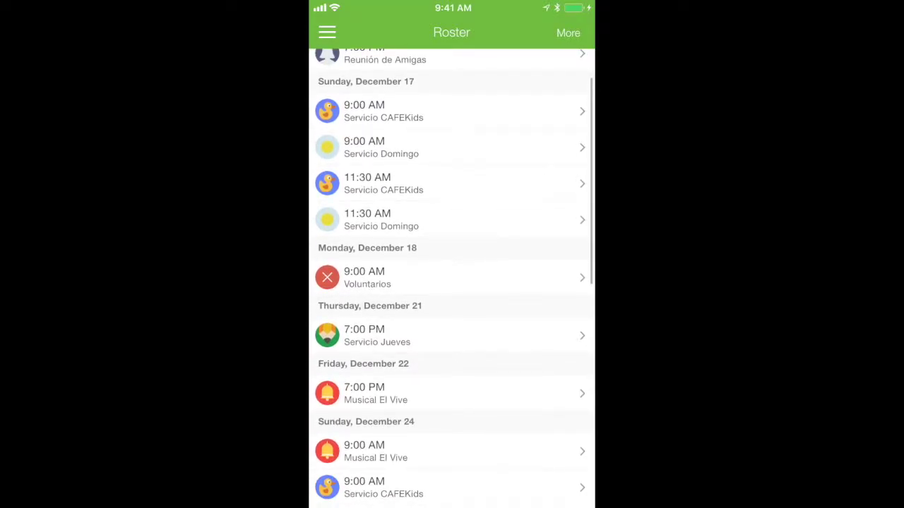
{"action": "left_click", "coordinate": [424, 277]}
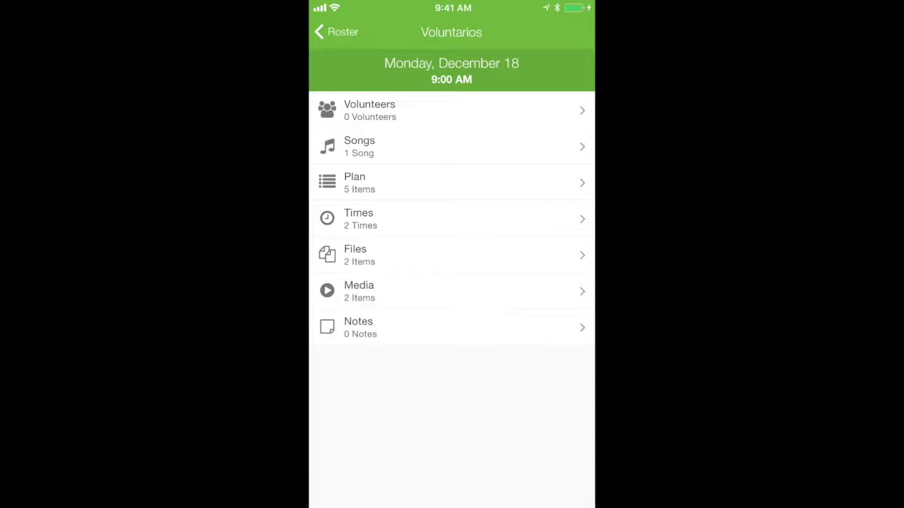
{"action": "left_click", "coordinate": [359, 146]}
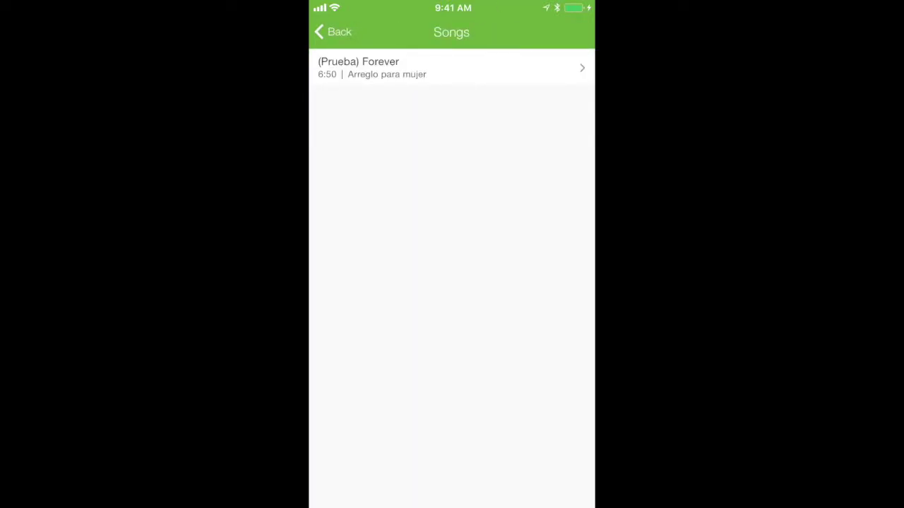
Step: Open (Prueba) Forever in the service's songs and review its song information, arrangement details, charts and media
{"action": "left_click", "coordinate": [423, 67]}
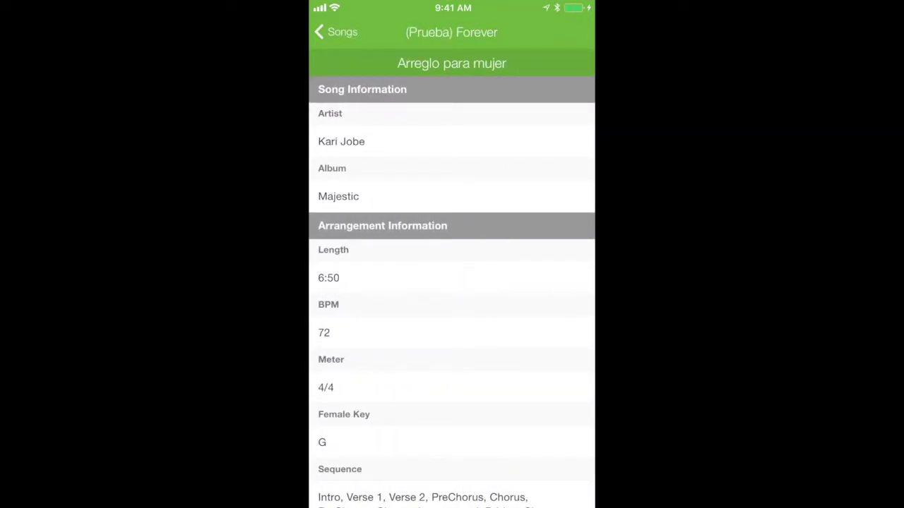
{"action": "scroll", "coordinate": [452, 282], "scroll_direction": "up", "scroll_amount": 3}
{"action": "scroll", "coordinate": [452, 283], "scroll_direction": "down", "scroll_amount": 5}
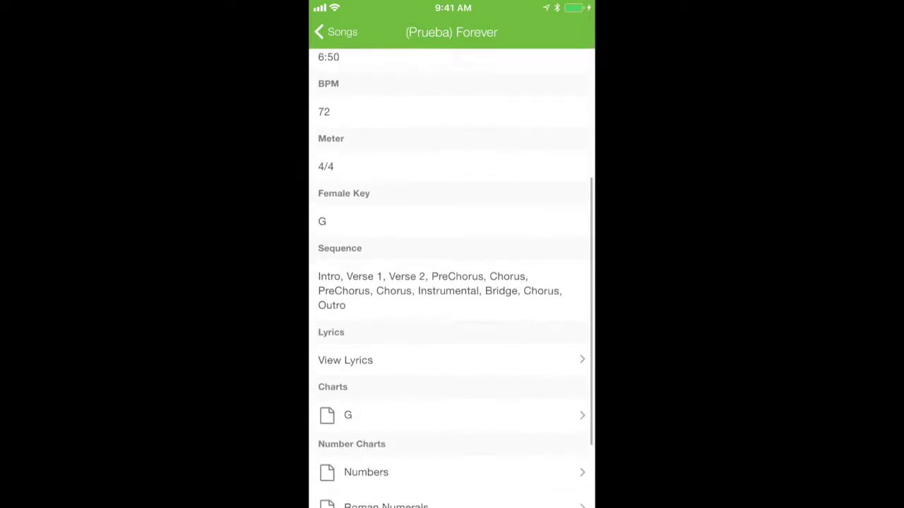
{"action": "scroll", "coordinate": [452, 283], "scroll_direction": "up", "scroll_amount": 6}
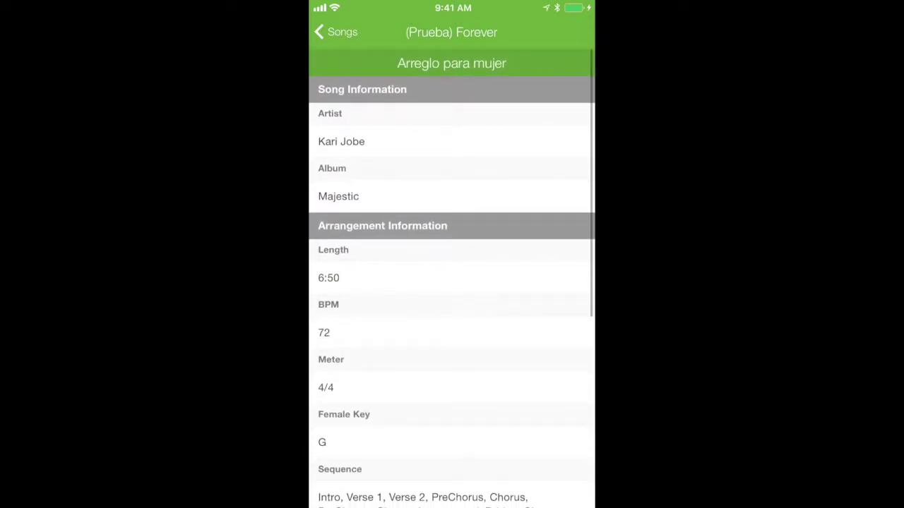
{"action": "scroll", "coordinate": [452, 282], "scroll_direction": "down", "scroll_amount": 3}
{"action": "scroll", "coordinate": [452, 283], "scroll_direction": "down", "scroll_amount": 2}
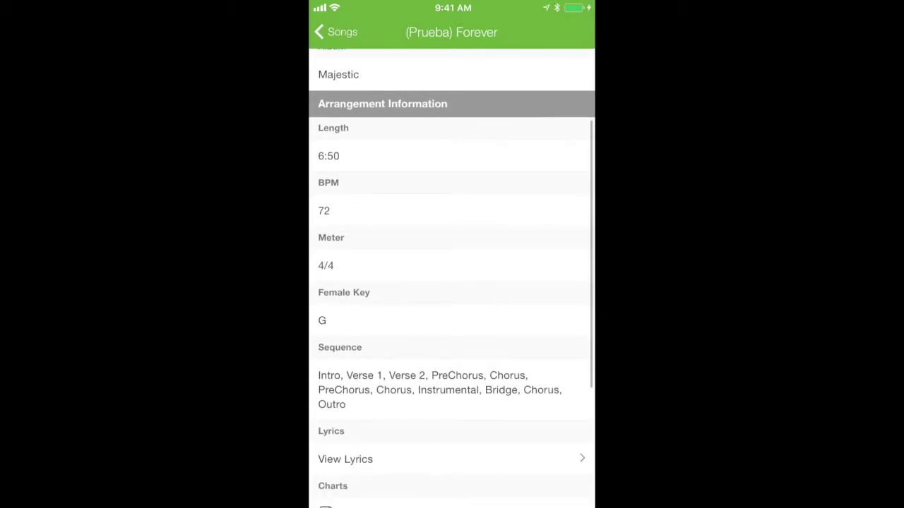
{"action": "scroll", "coordinate": [452, 282], "scroll_direction": "down", "scroll_amount": 2}
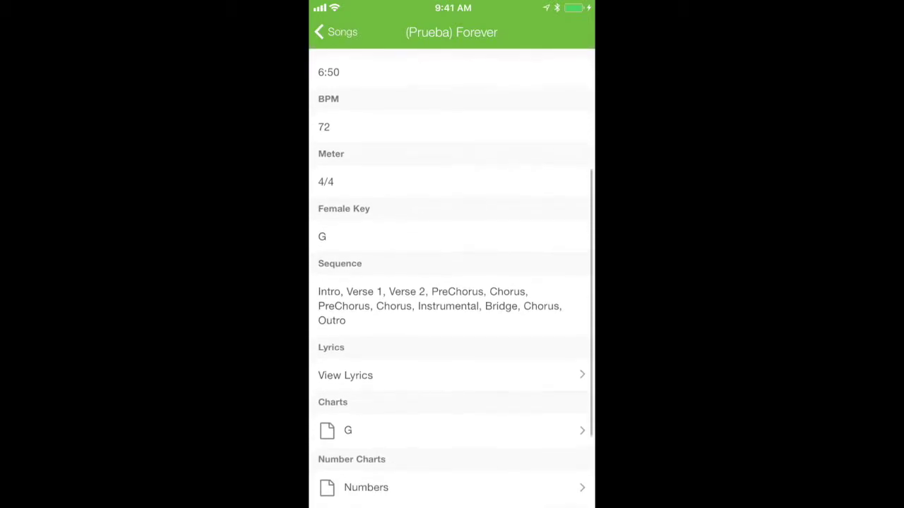
{"action": "scroll", "coordinate": [451, 367], "scroll_direction": "down", "scroll_amount": 1}
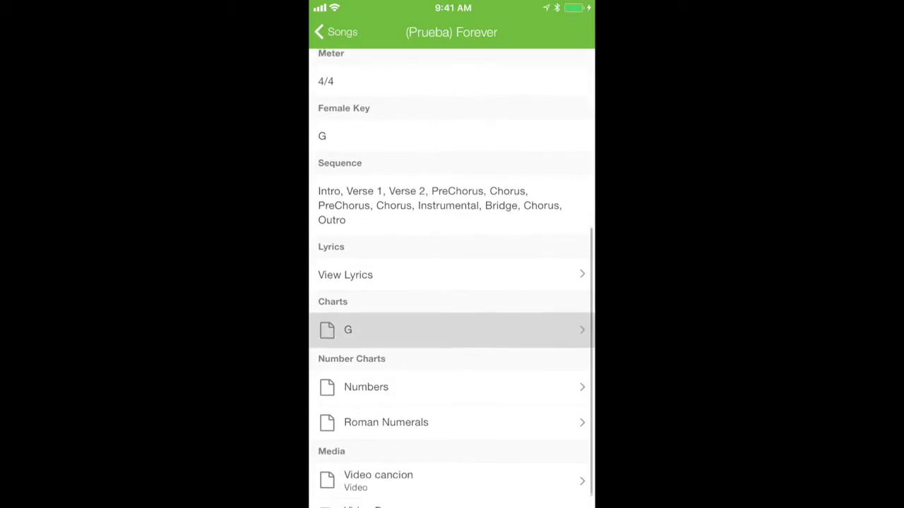
{"action": "scroll", "coordinate": [452, 282], "scroll_direction": "down", "scroll_amount": 1}
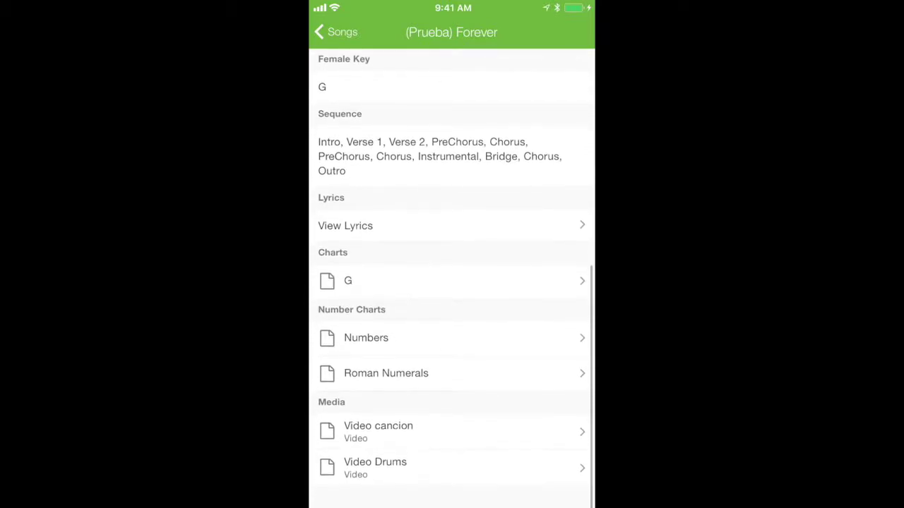
{"action": "scroll", "coordinate": [452, 283], "scroll_direction": "down", "scroll_amount": 1}
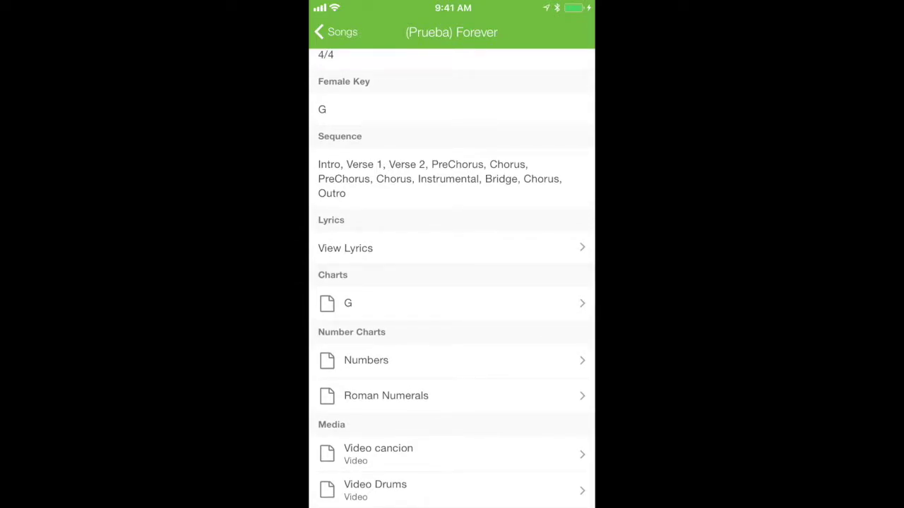
Step: View the G chord chart of (Prueba) Forever enlarged, read through it, and return to the song details
{"action": "left_click", "coordinate": [452, 303]}
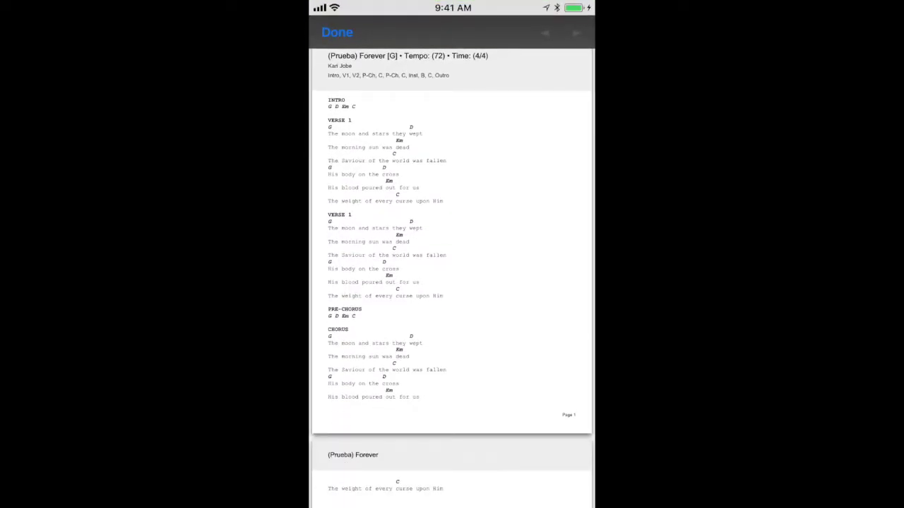
{"action": "scroll", "coordinate": [452, 282], "scroll_direction": "up", "scroll_amount": 5}
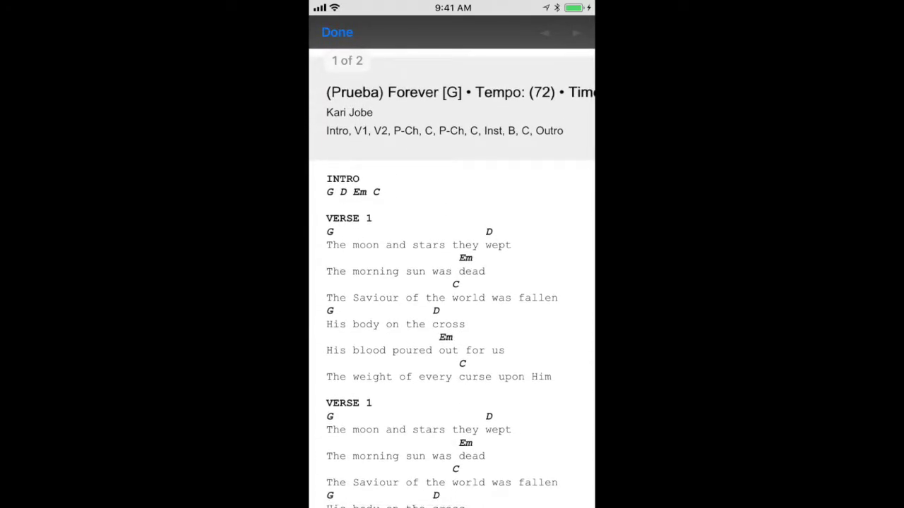
{"action": "scroll", "coordinate": [452, 283], "scroll_direction": "down", "scroll_amount": 10}
{"action": "left_click", "coordinate": [337, 31]}
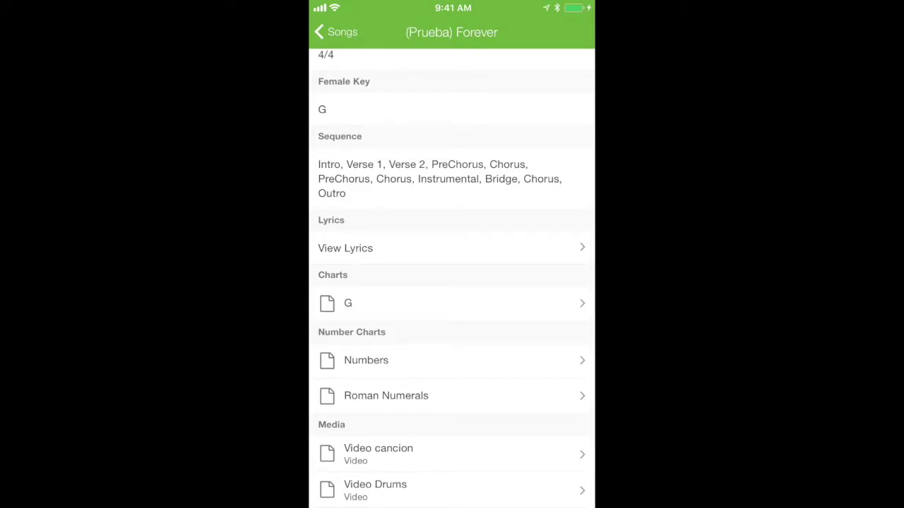
Step: Play the Video cancion media of (Prueba) Forever, then close the player and return to the song details
{"action": "left_click", "coordinate": [379, 454]}
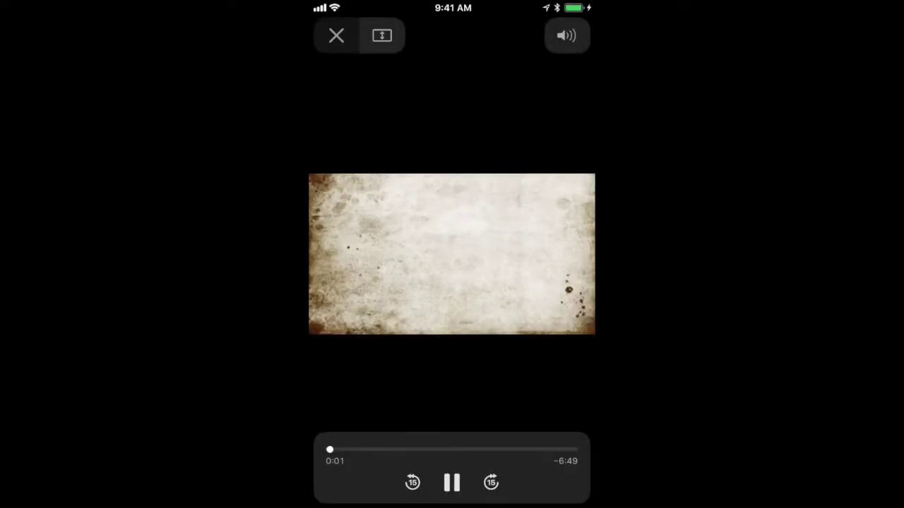
{"action": "left_click", "coordinate": [336, 35]}
{"action": "left_click", "coordinate": [337, 30]}
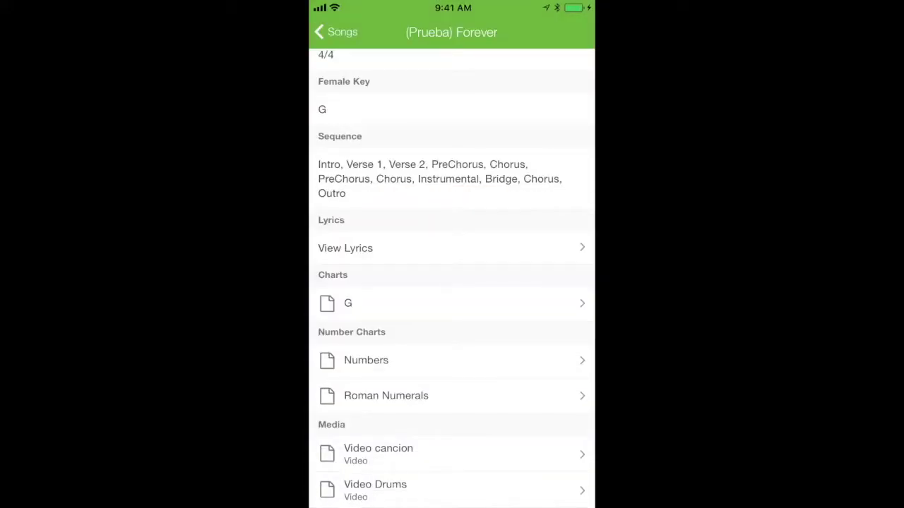